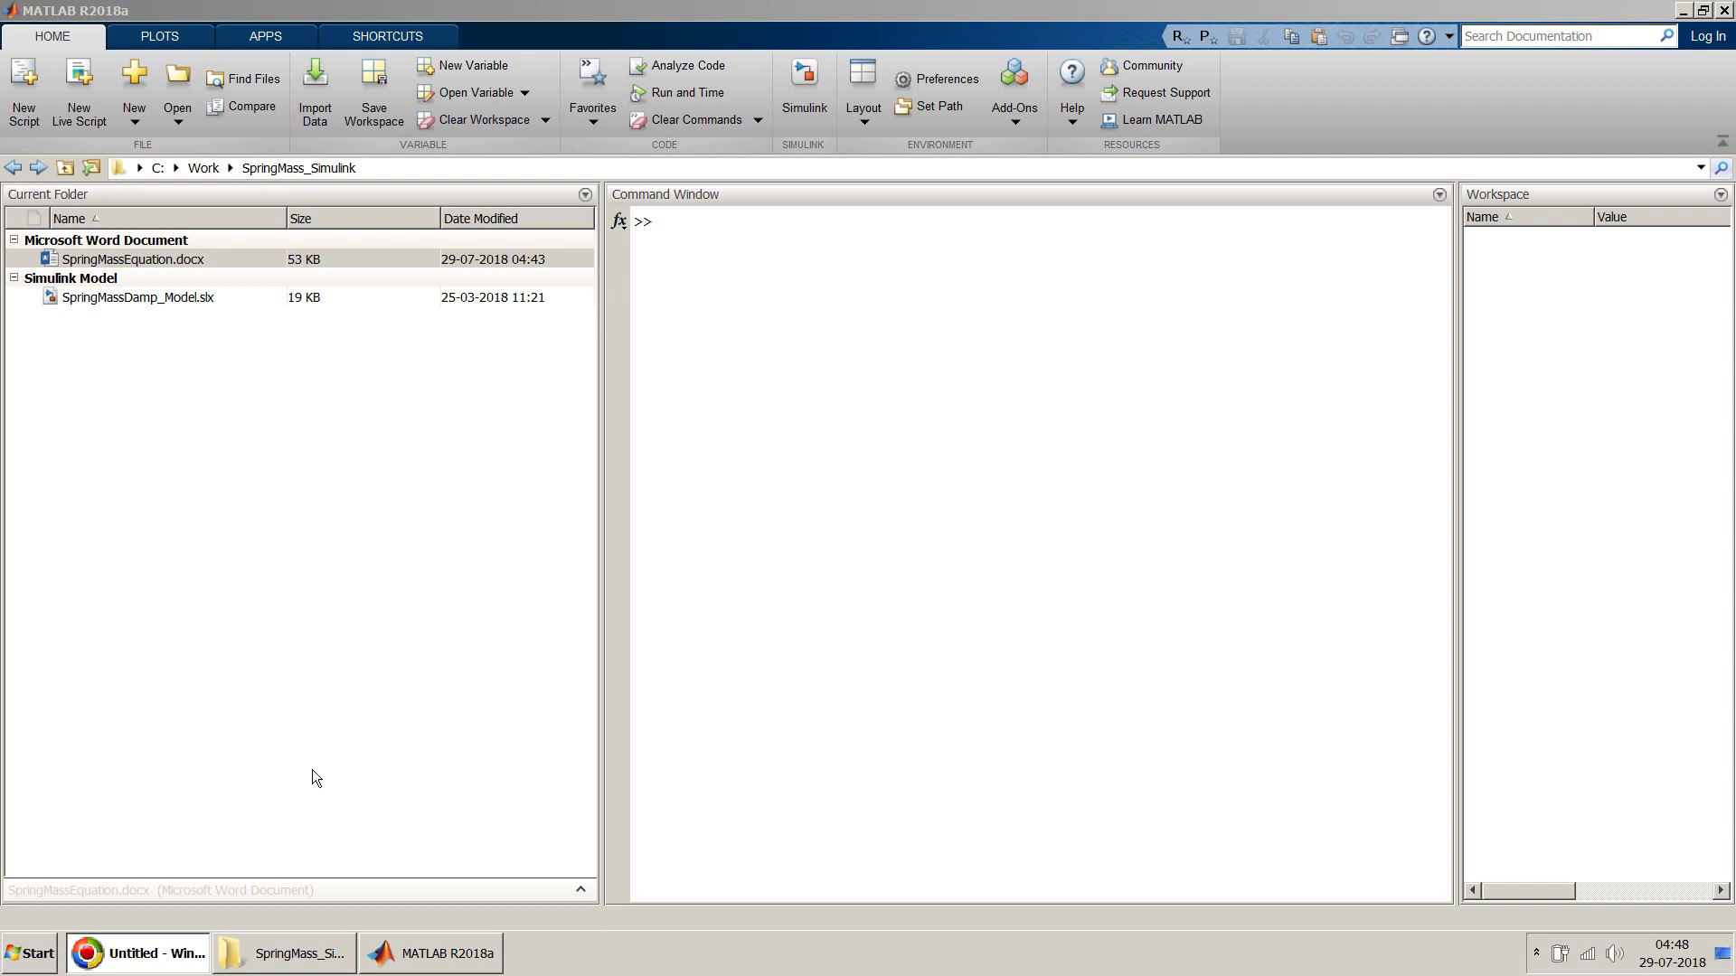
Bring the MATLAB desktop forward in the SpringMass_Simulink folder
left_click(437, 203)
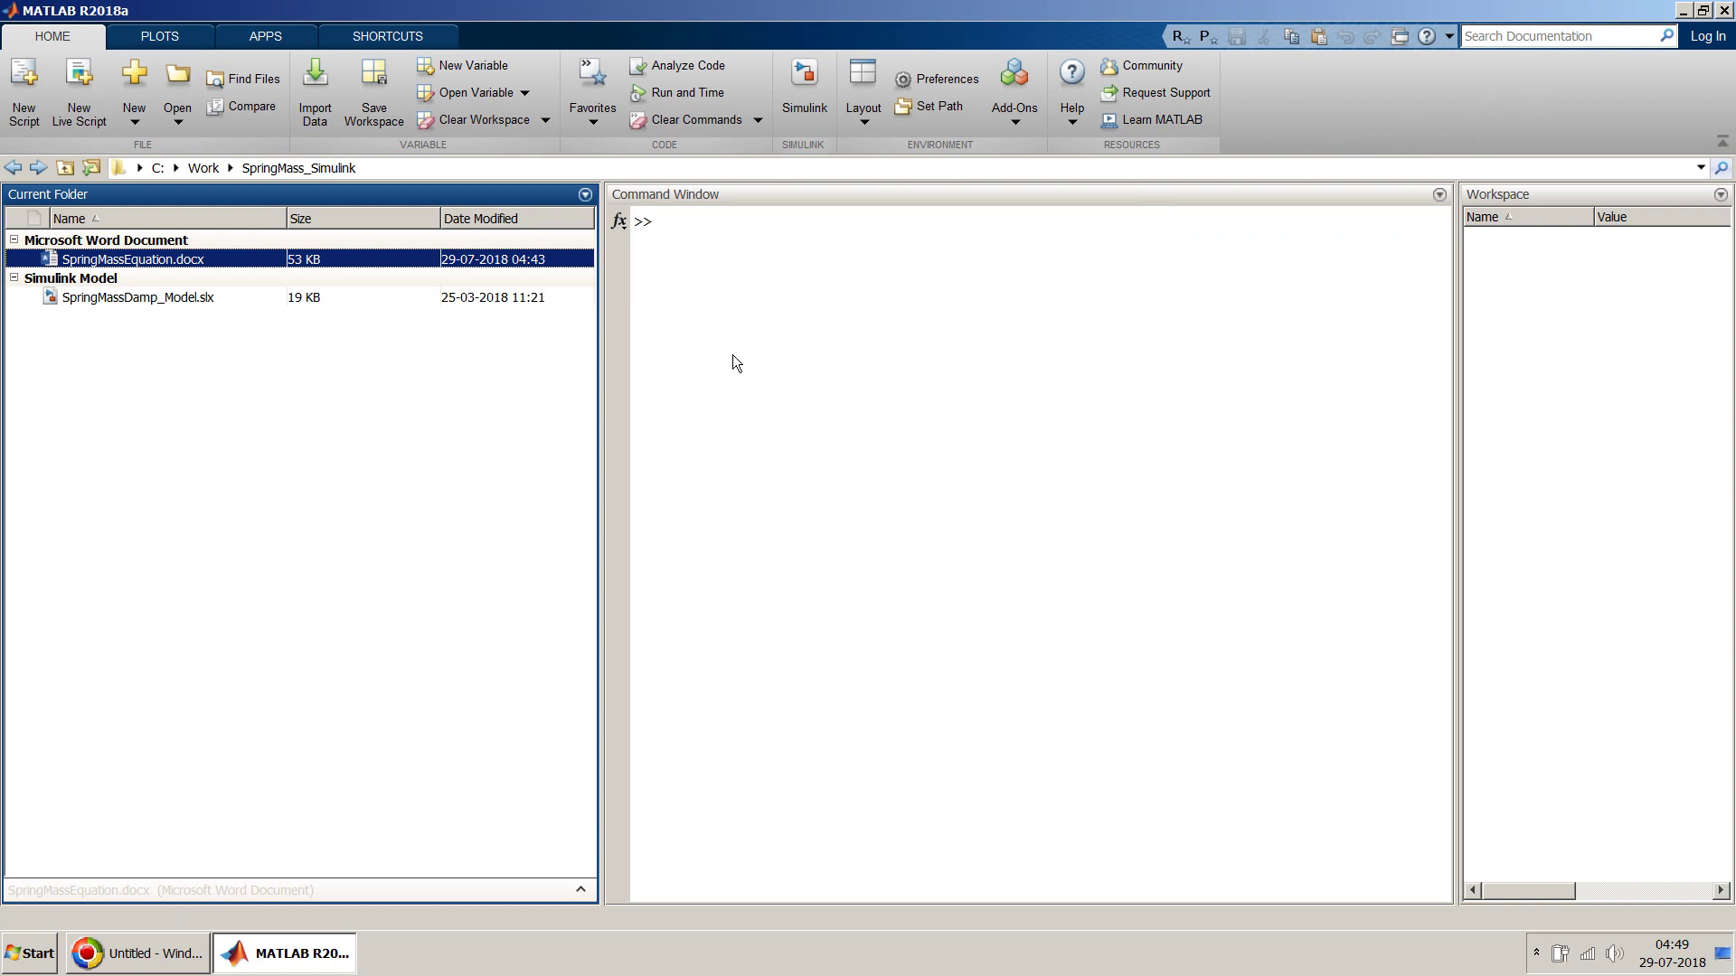
Open SpringMassDamp_Model.slx in Simulink and select its Constant force block
left_click_drag(159, 300, 702, 367)
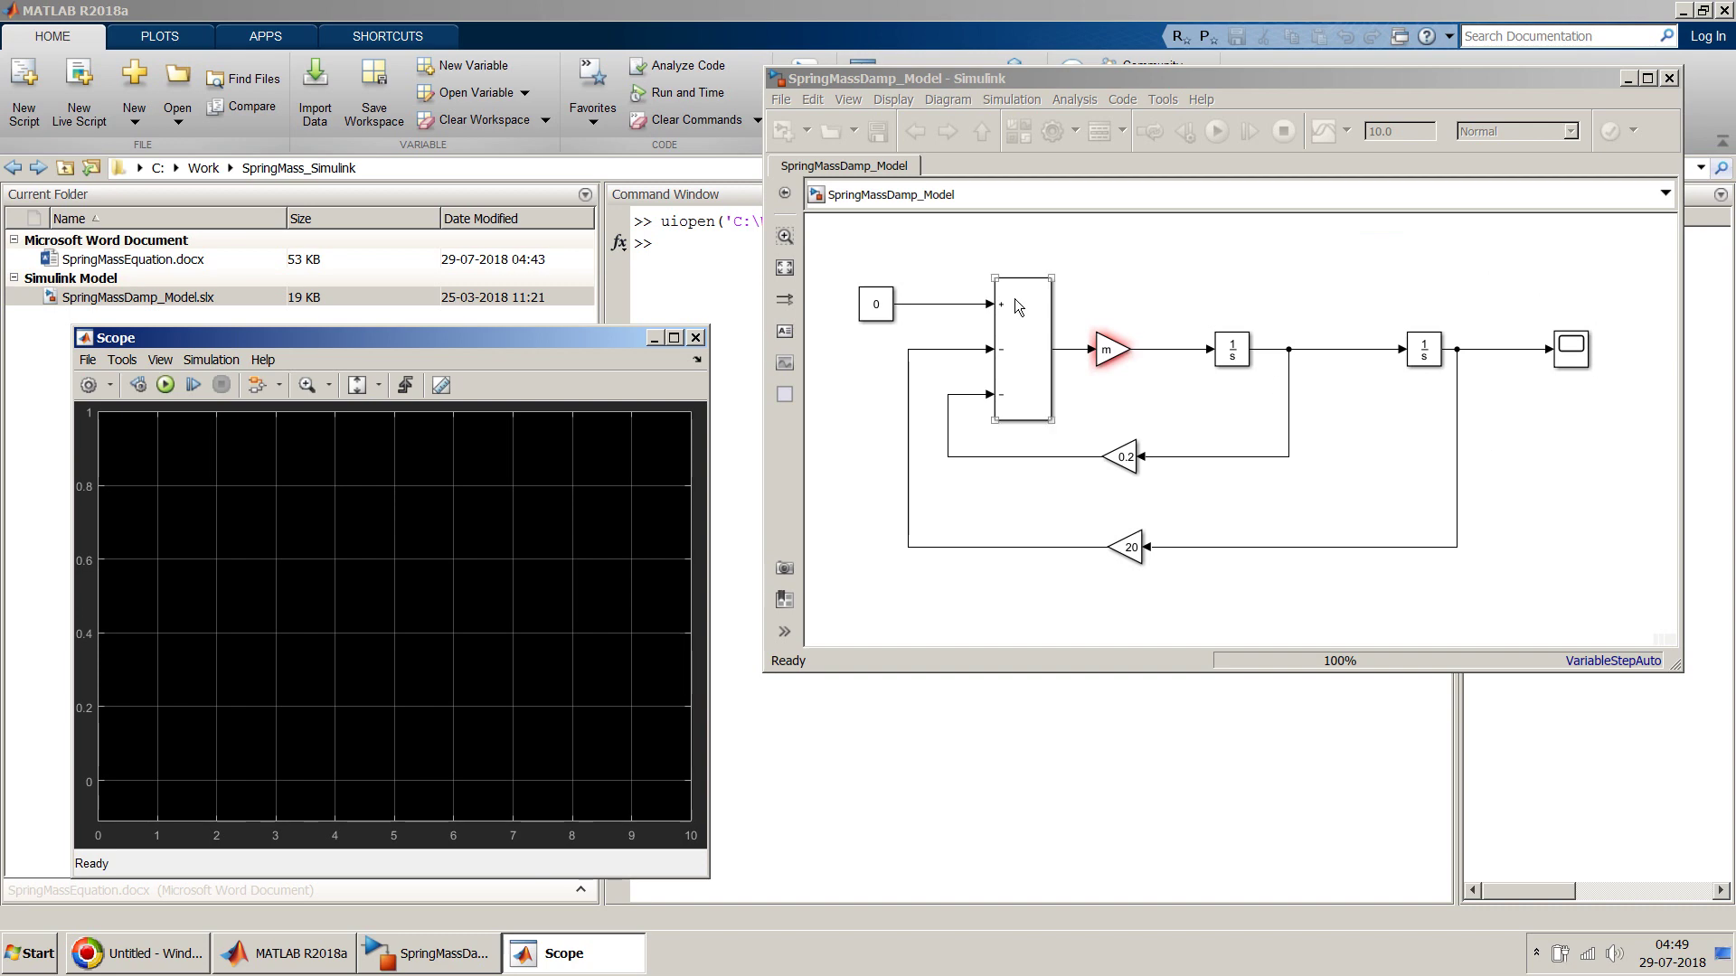
left_click(888, 307)
left_click(956, 311)
Inspect the spring gain 20, damping gain 0.2 and mass gain m blocks
left_click(1128, 553)
left_click(1121, 488)
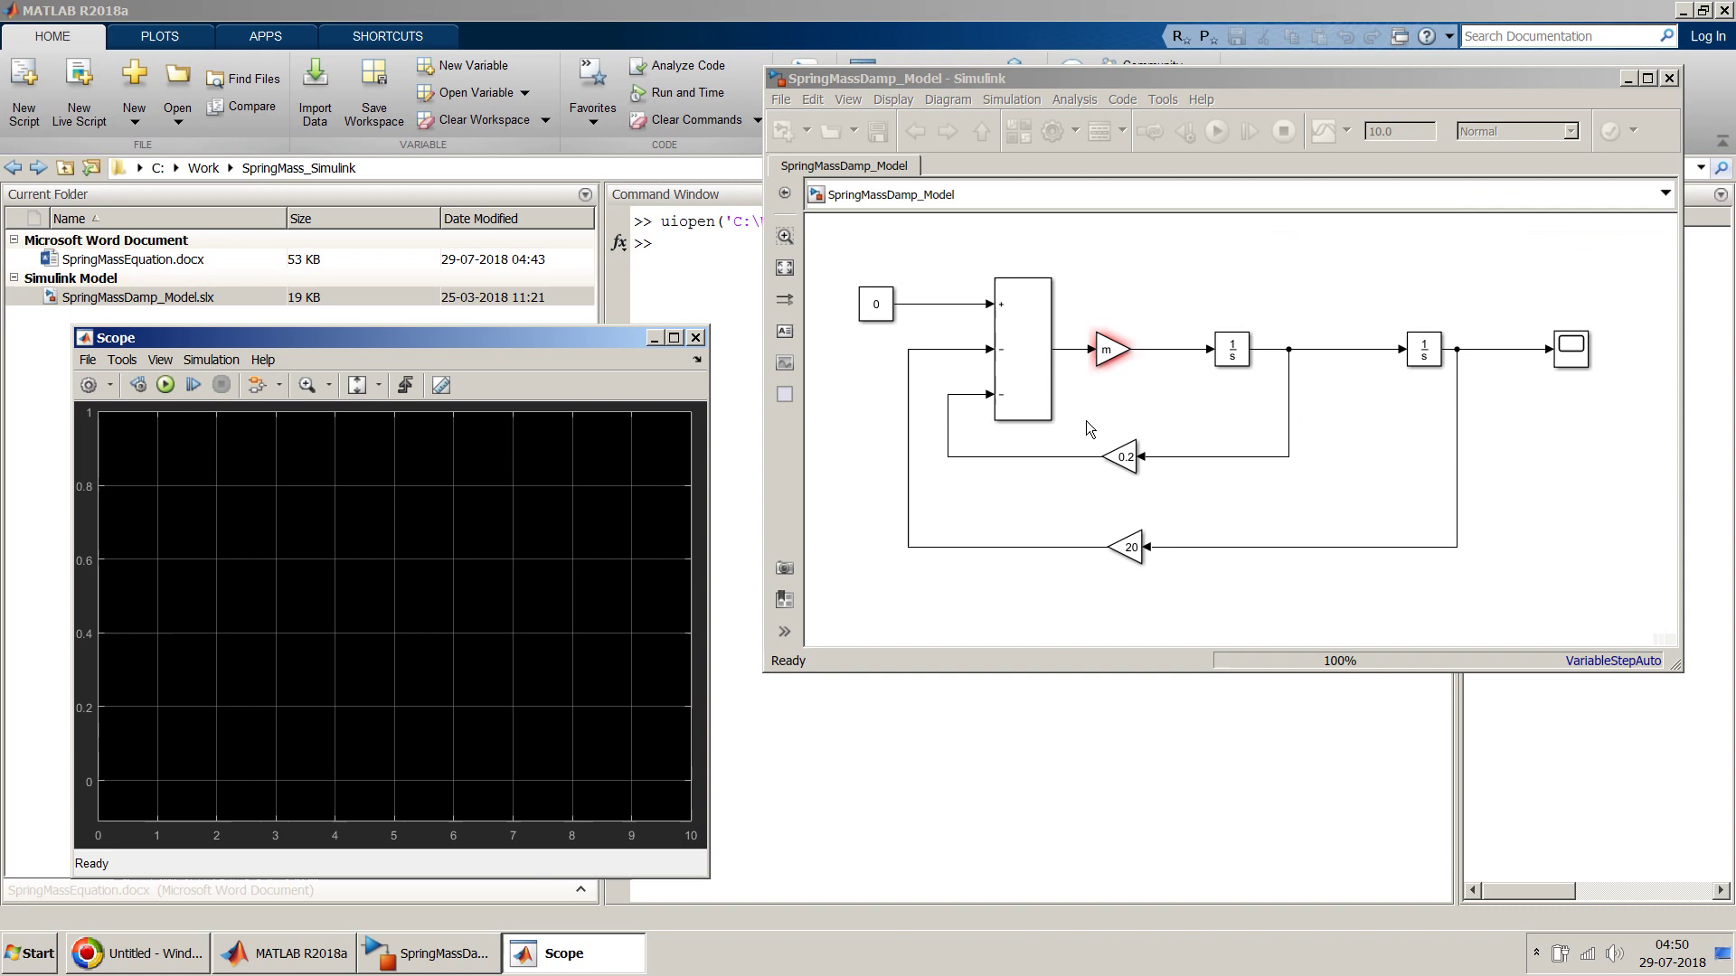
left_click(1135, 470)
left_click(1108, 356)
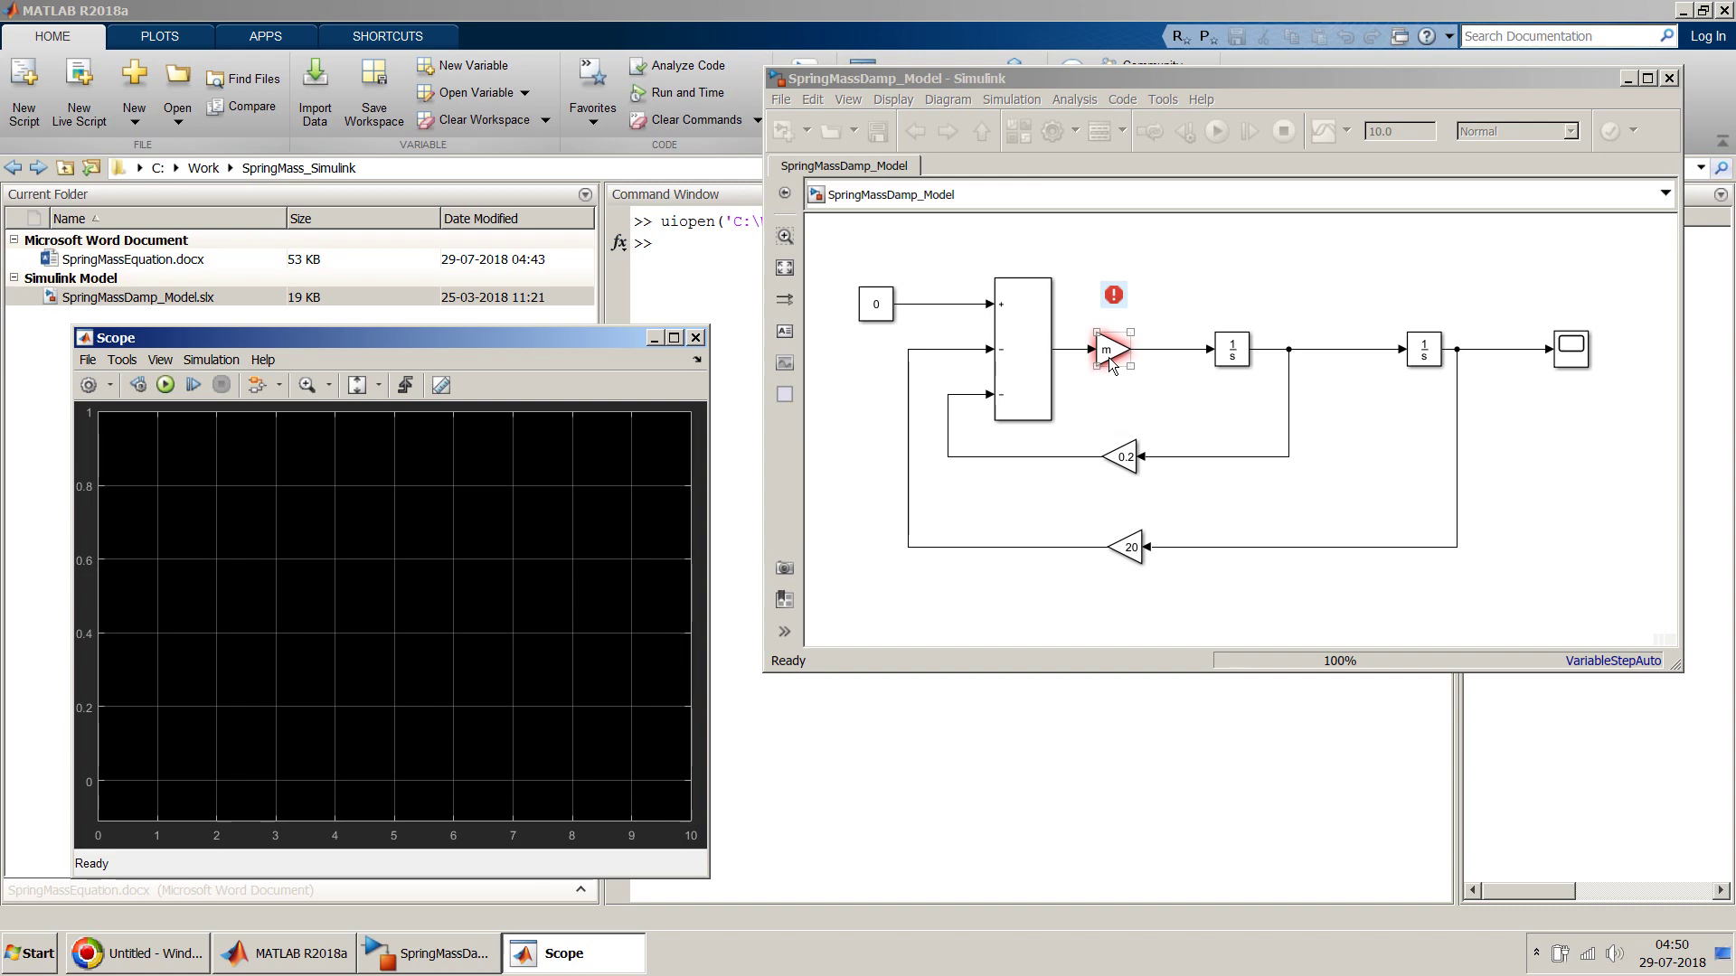
Define the mass m as 10 in the Command Window
left_click(714, 248)
type("m = 10")
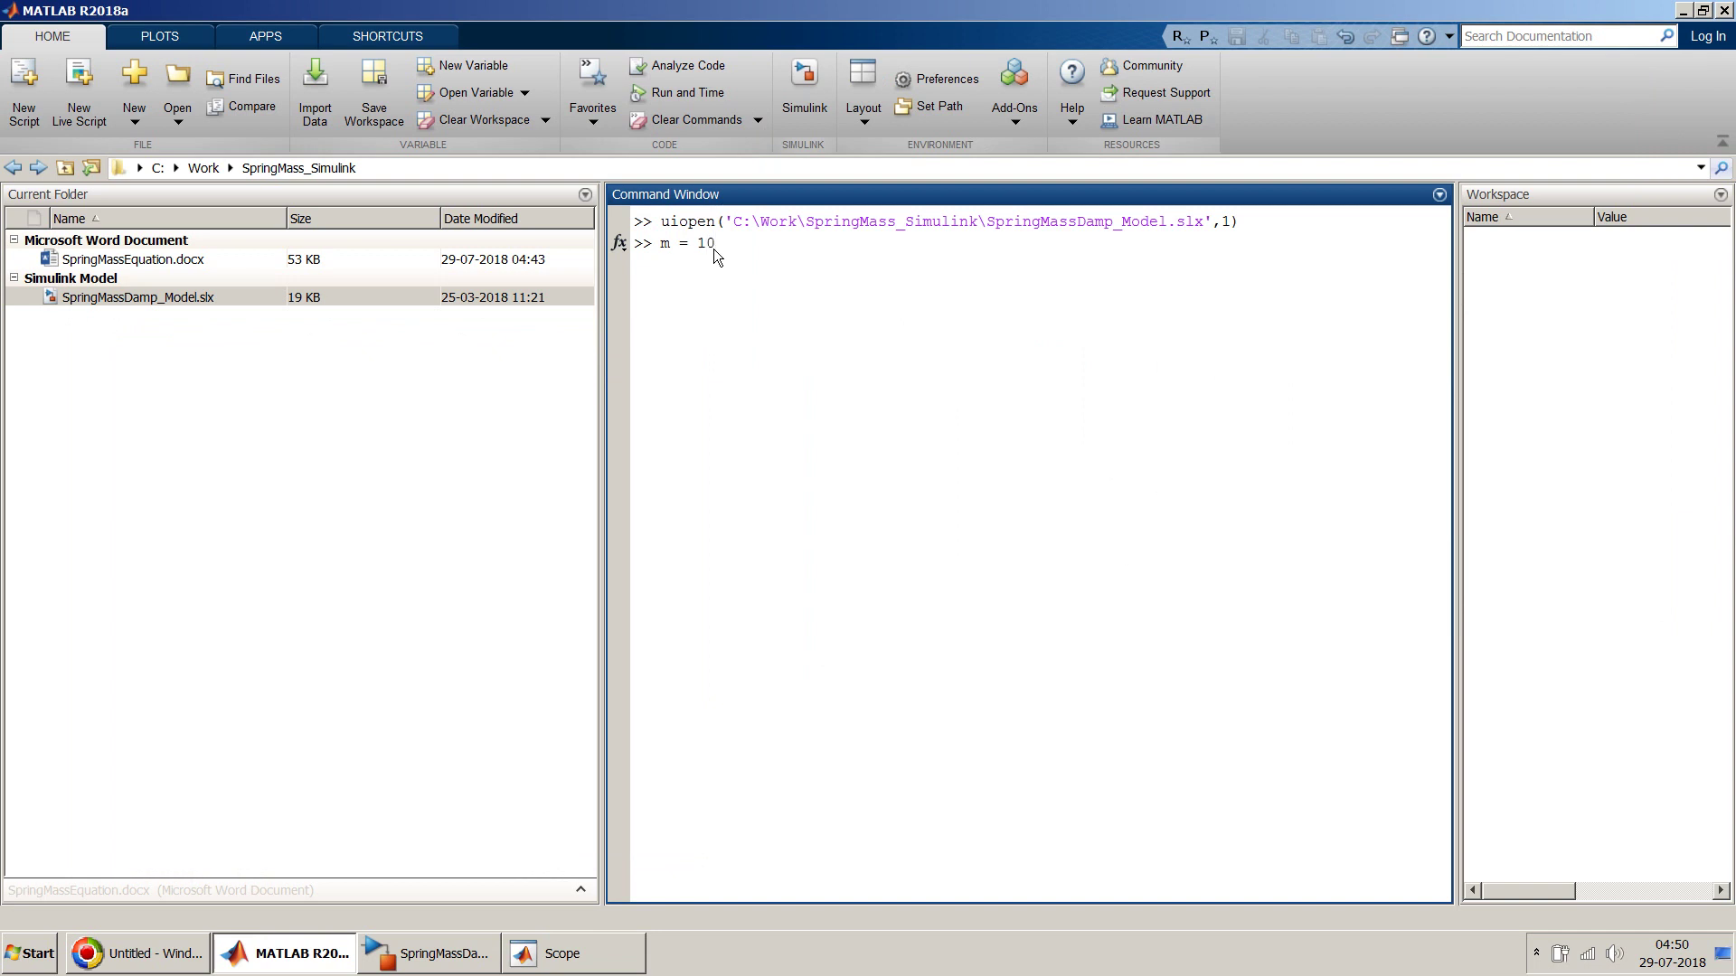
key("Return")
Set the Constant force block value to 10
key("alt+Tab")
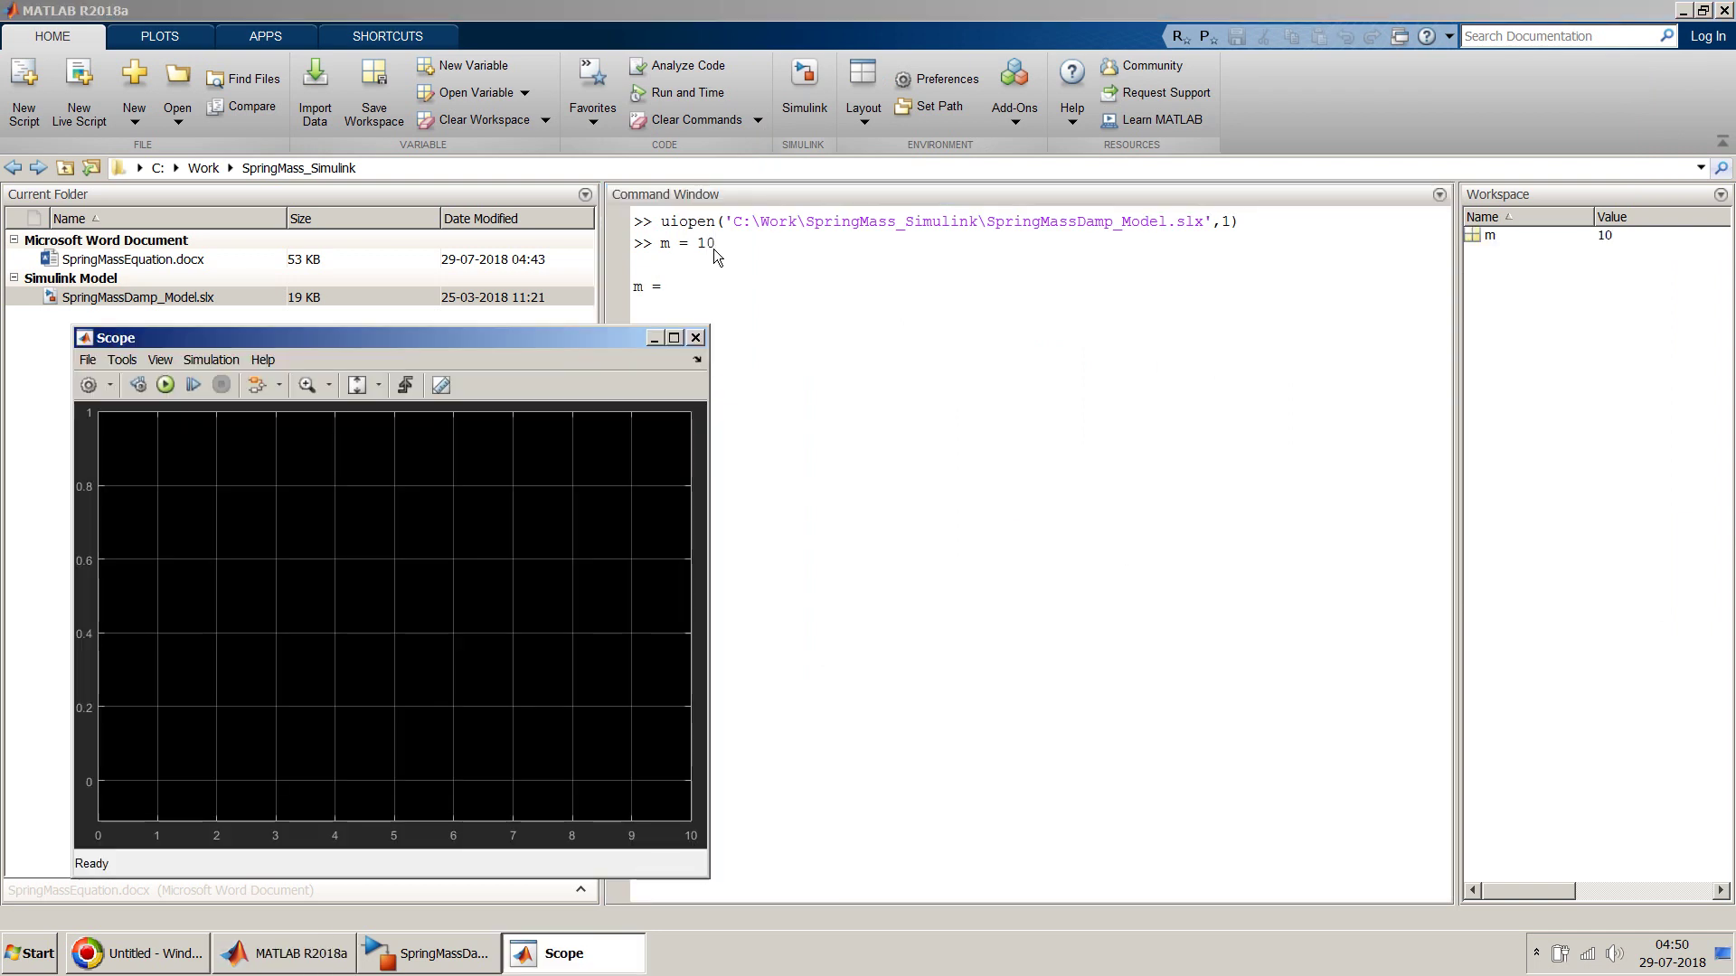
key("alt+Tab")
key("alt+Tab")
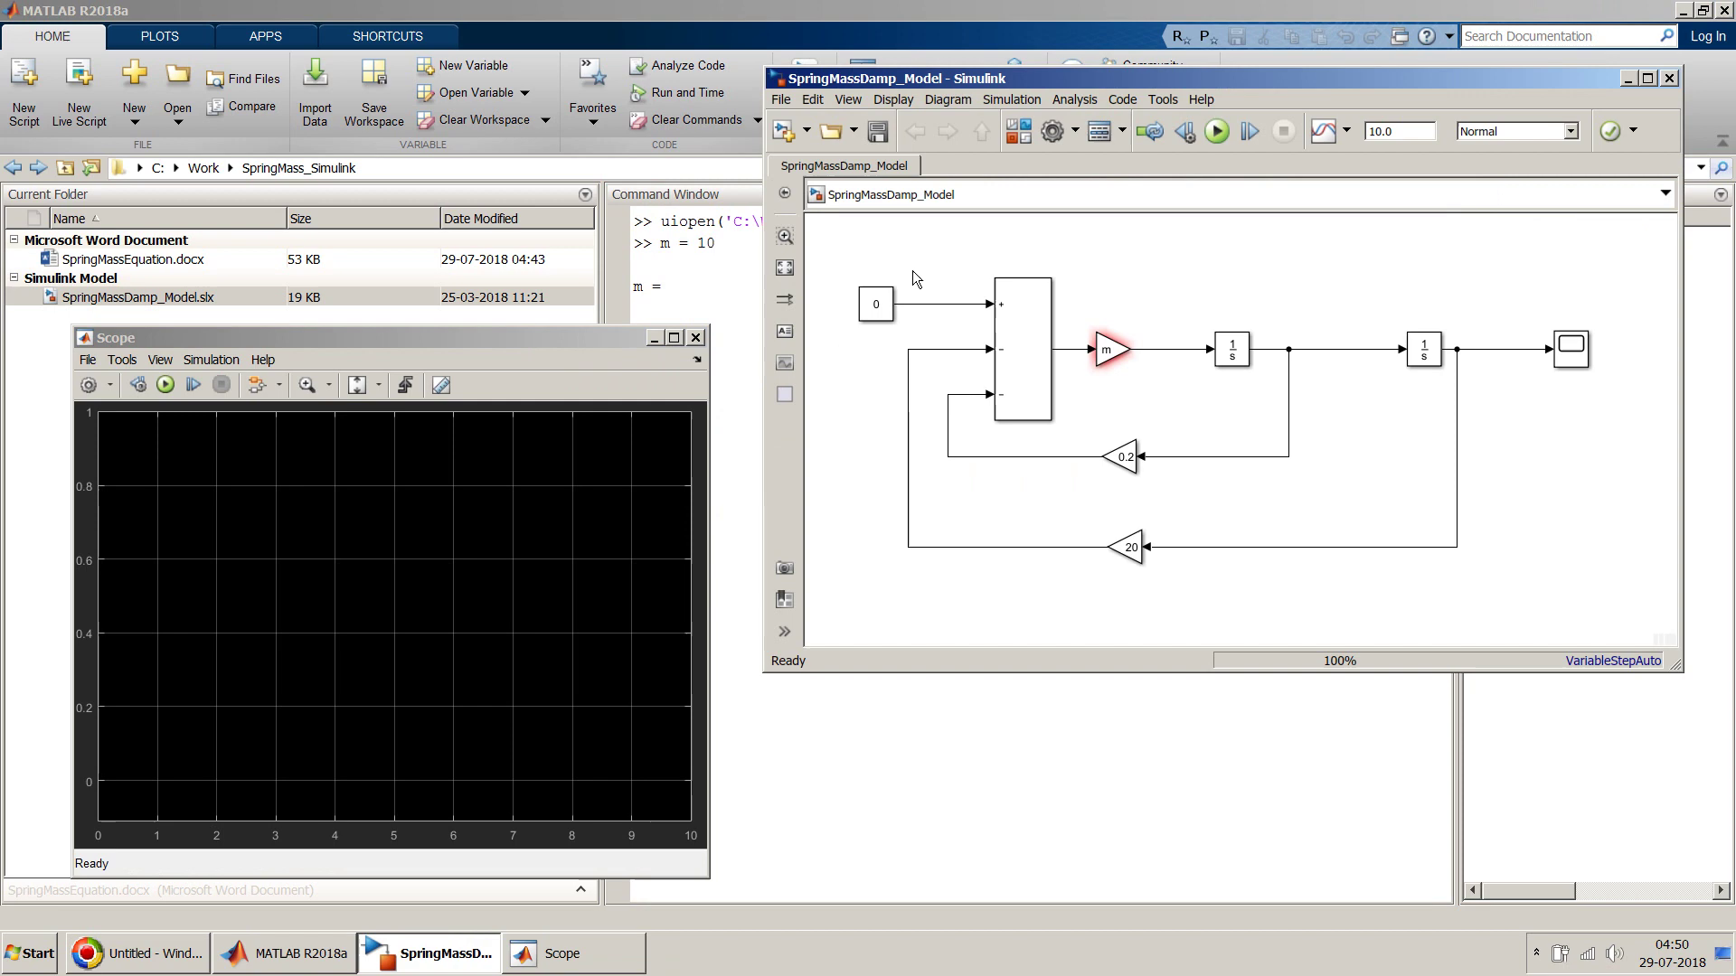
left_click(872, 303)
double_click(872, 303)
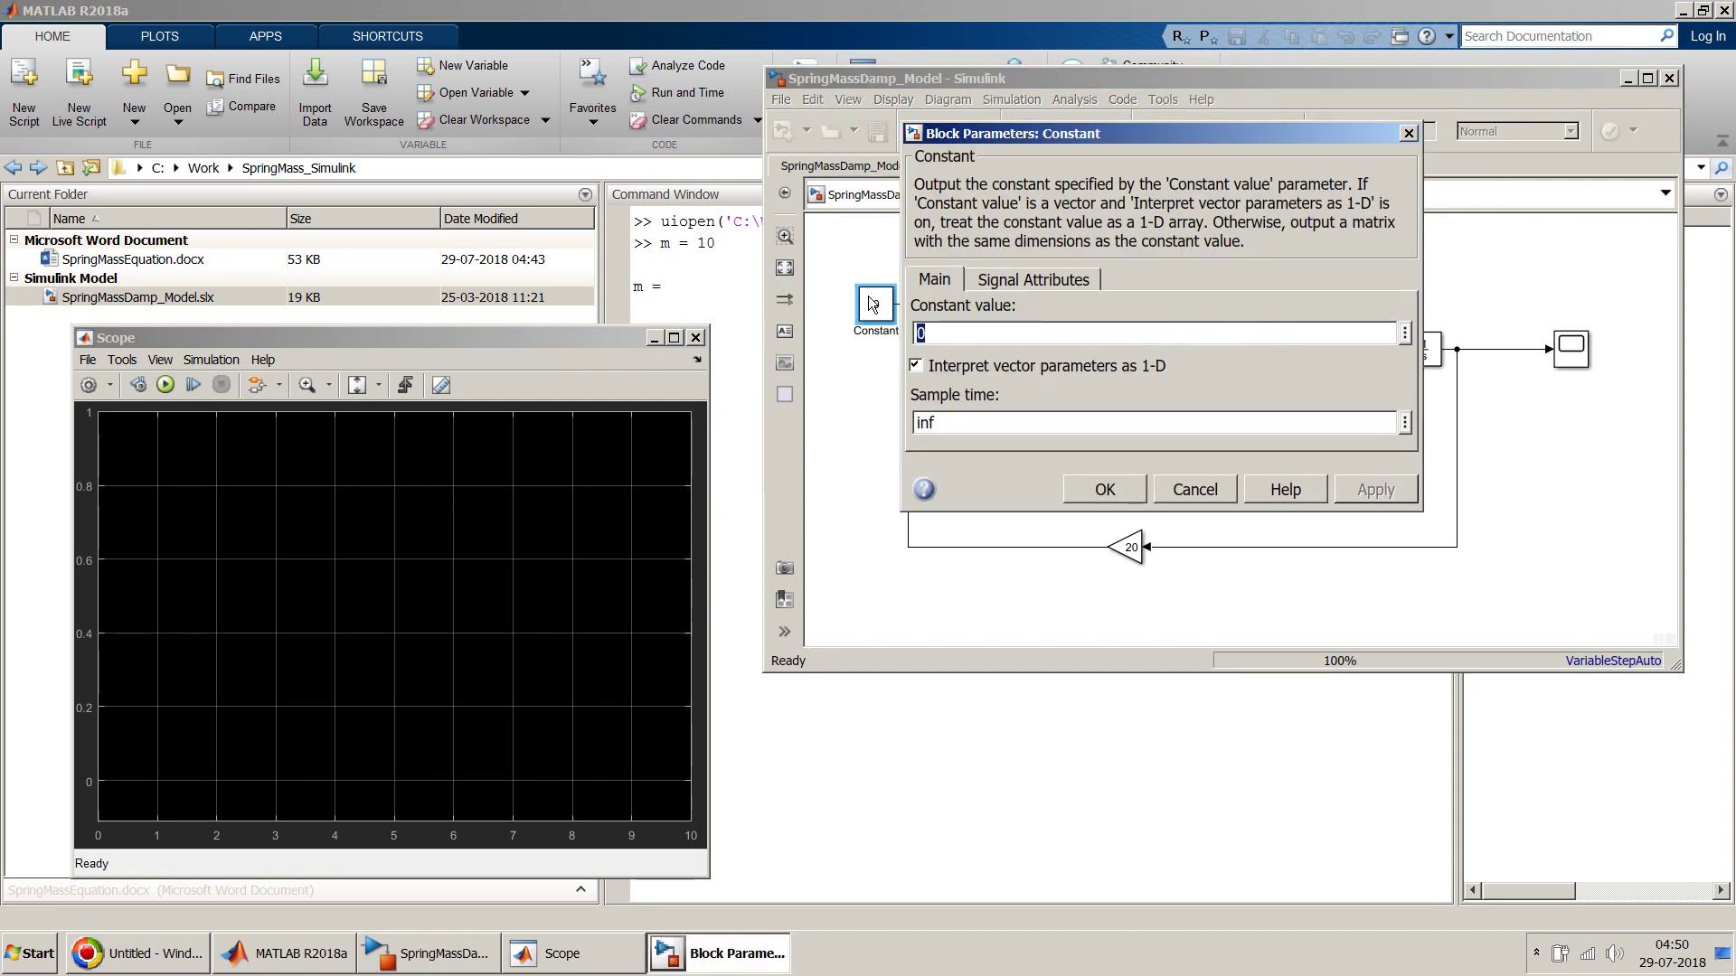
type("10")
key("Return")
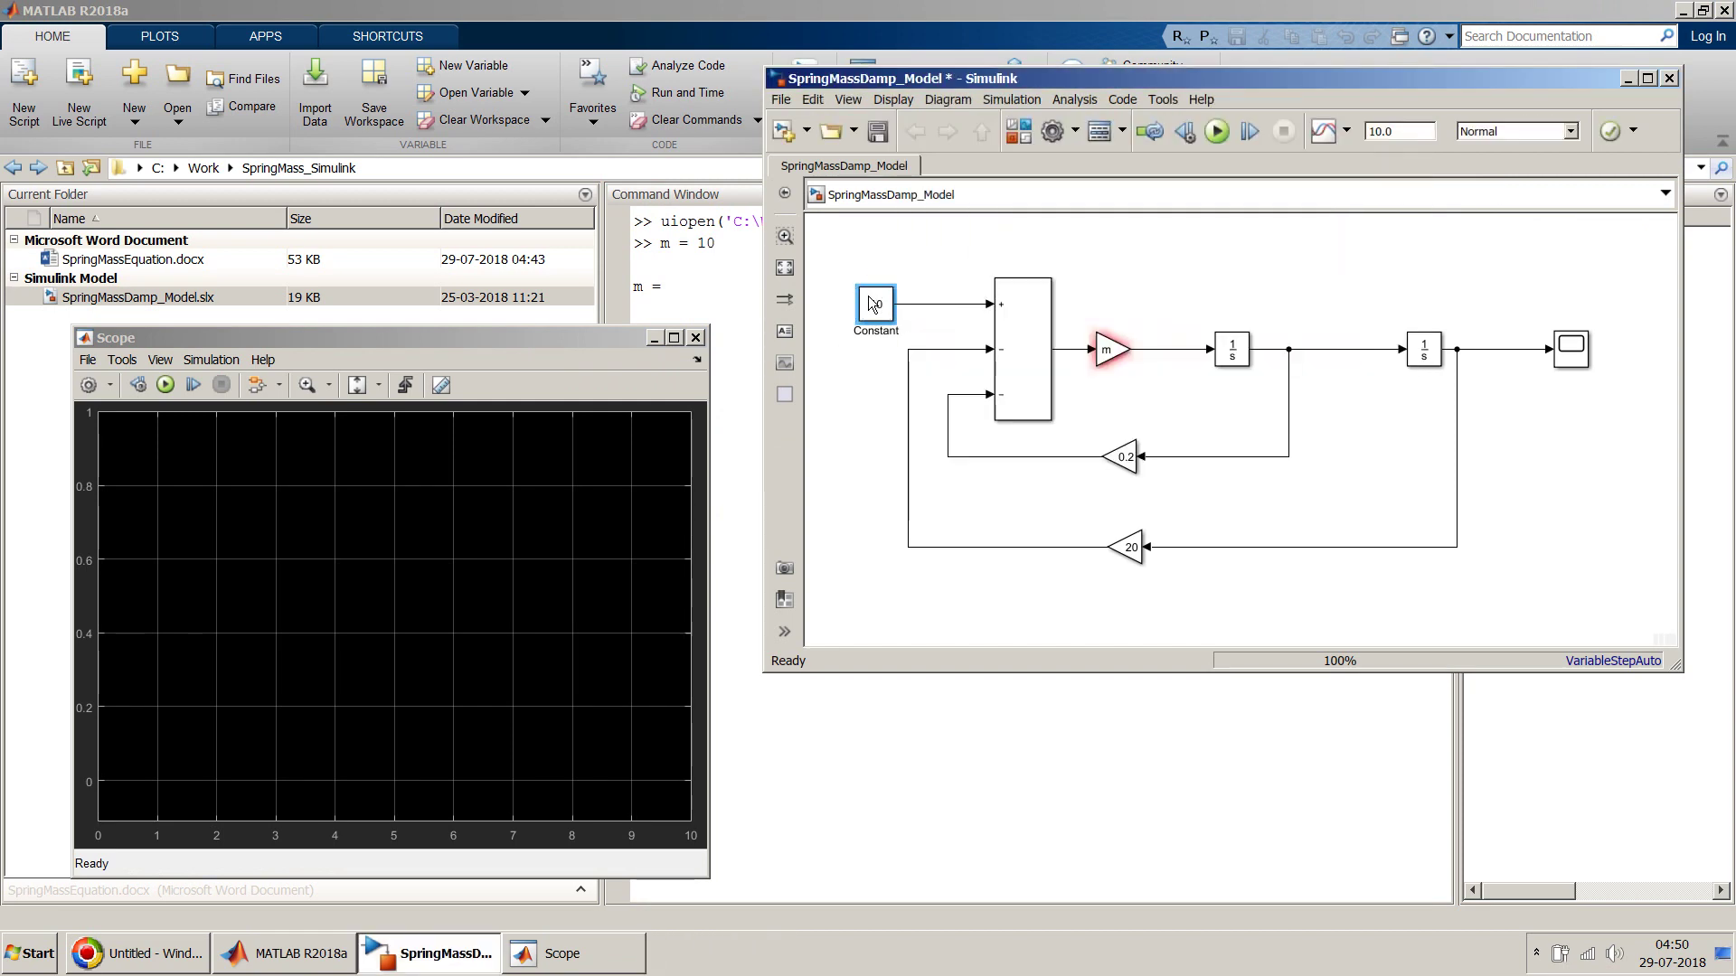
Run the simulation and save the model
left_click(1180, 237)
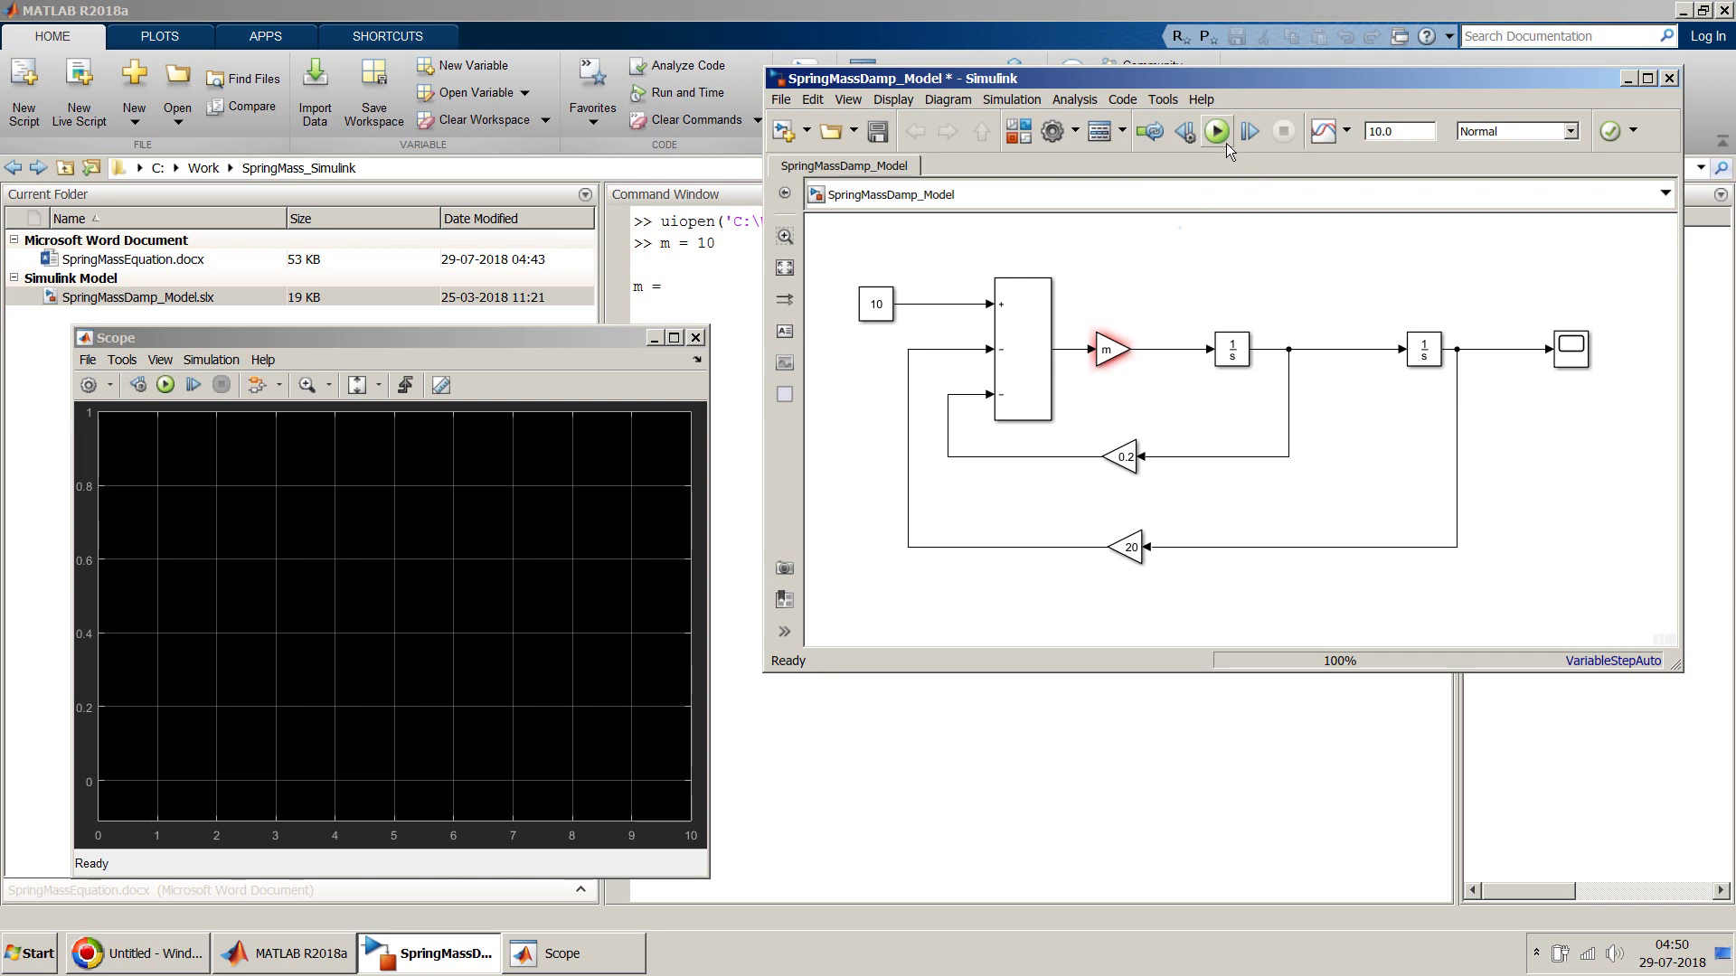
left_click(1226, 143)
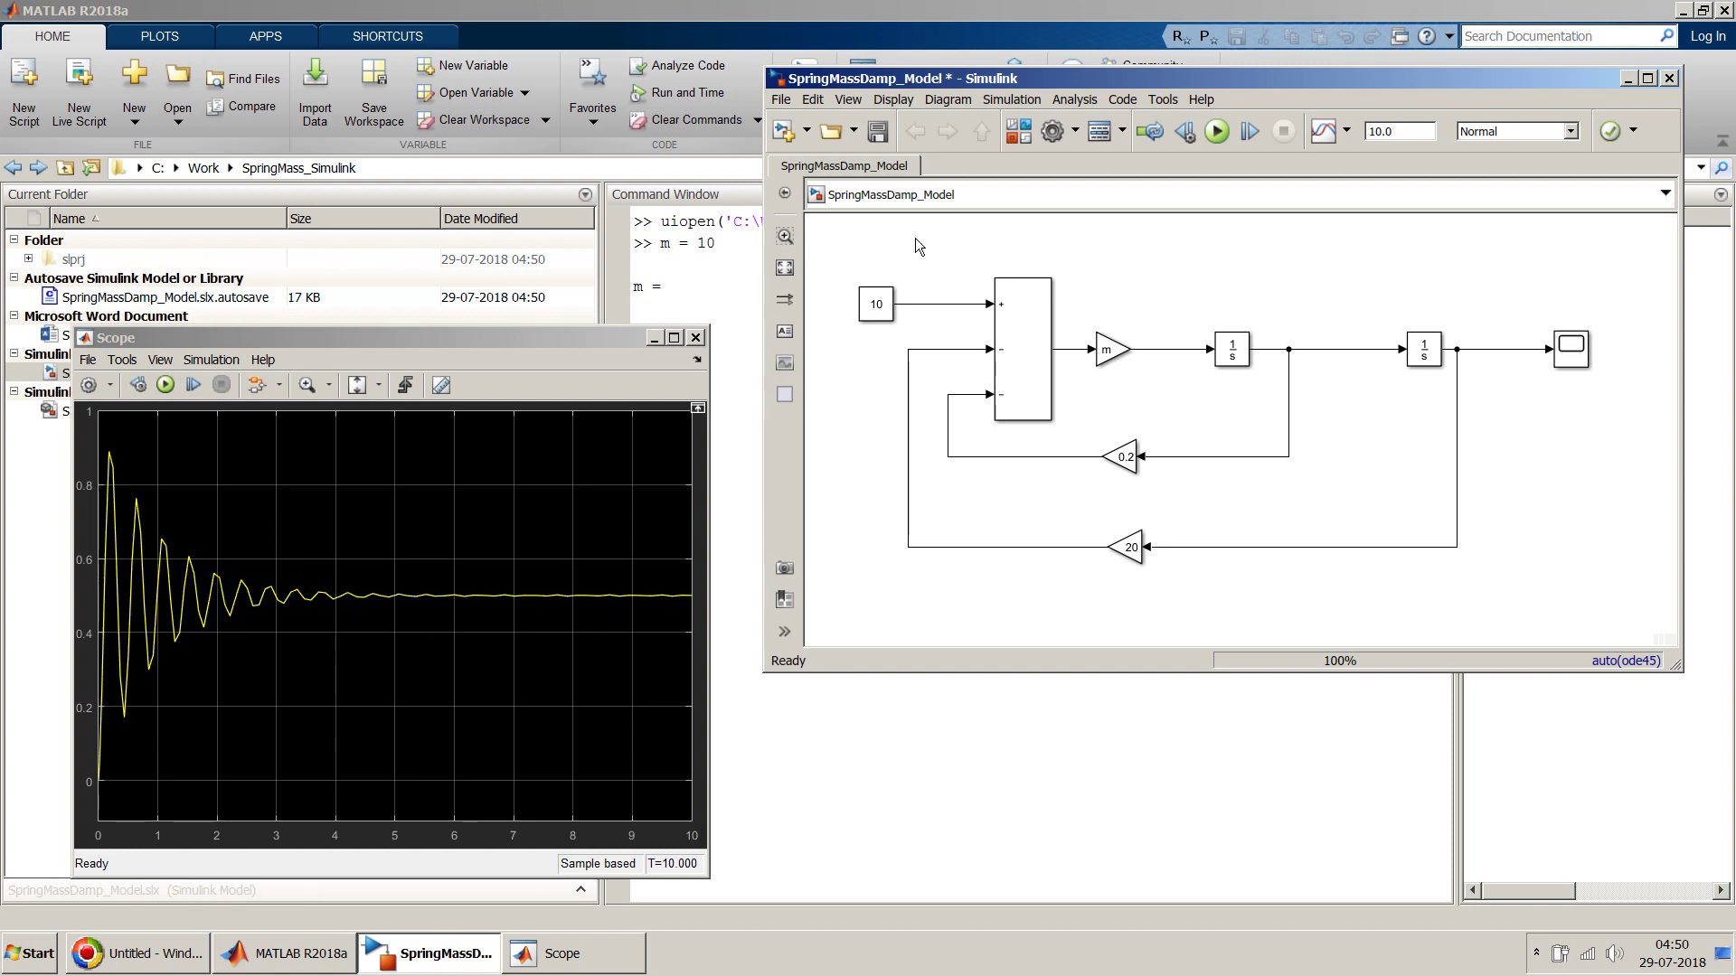
left_click(877, 132)
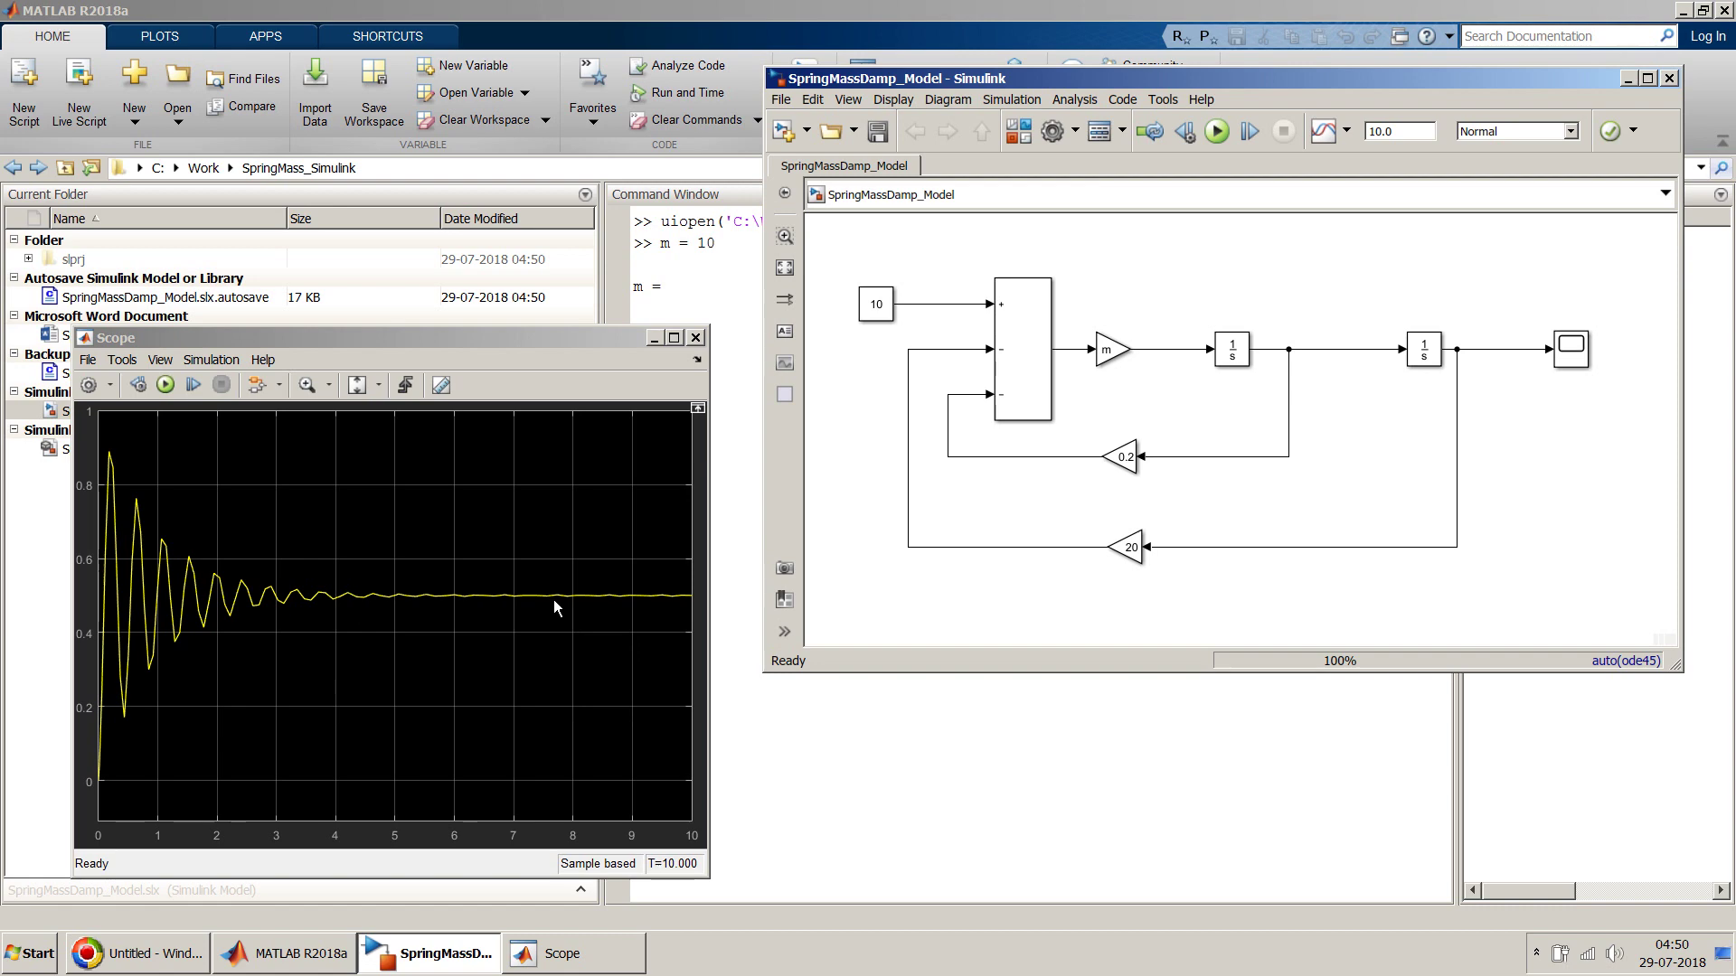
Inspect the spring gain 20 block and the Sum block
left_click(1143, 530)
left_click(1127, 559)
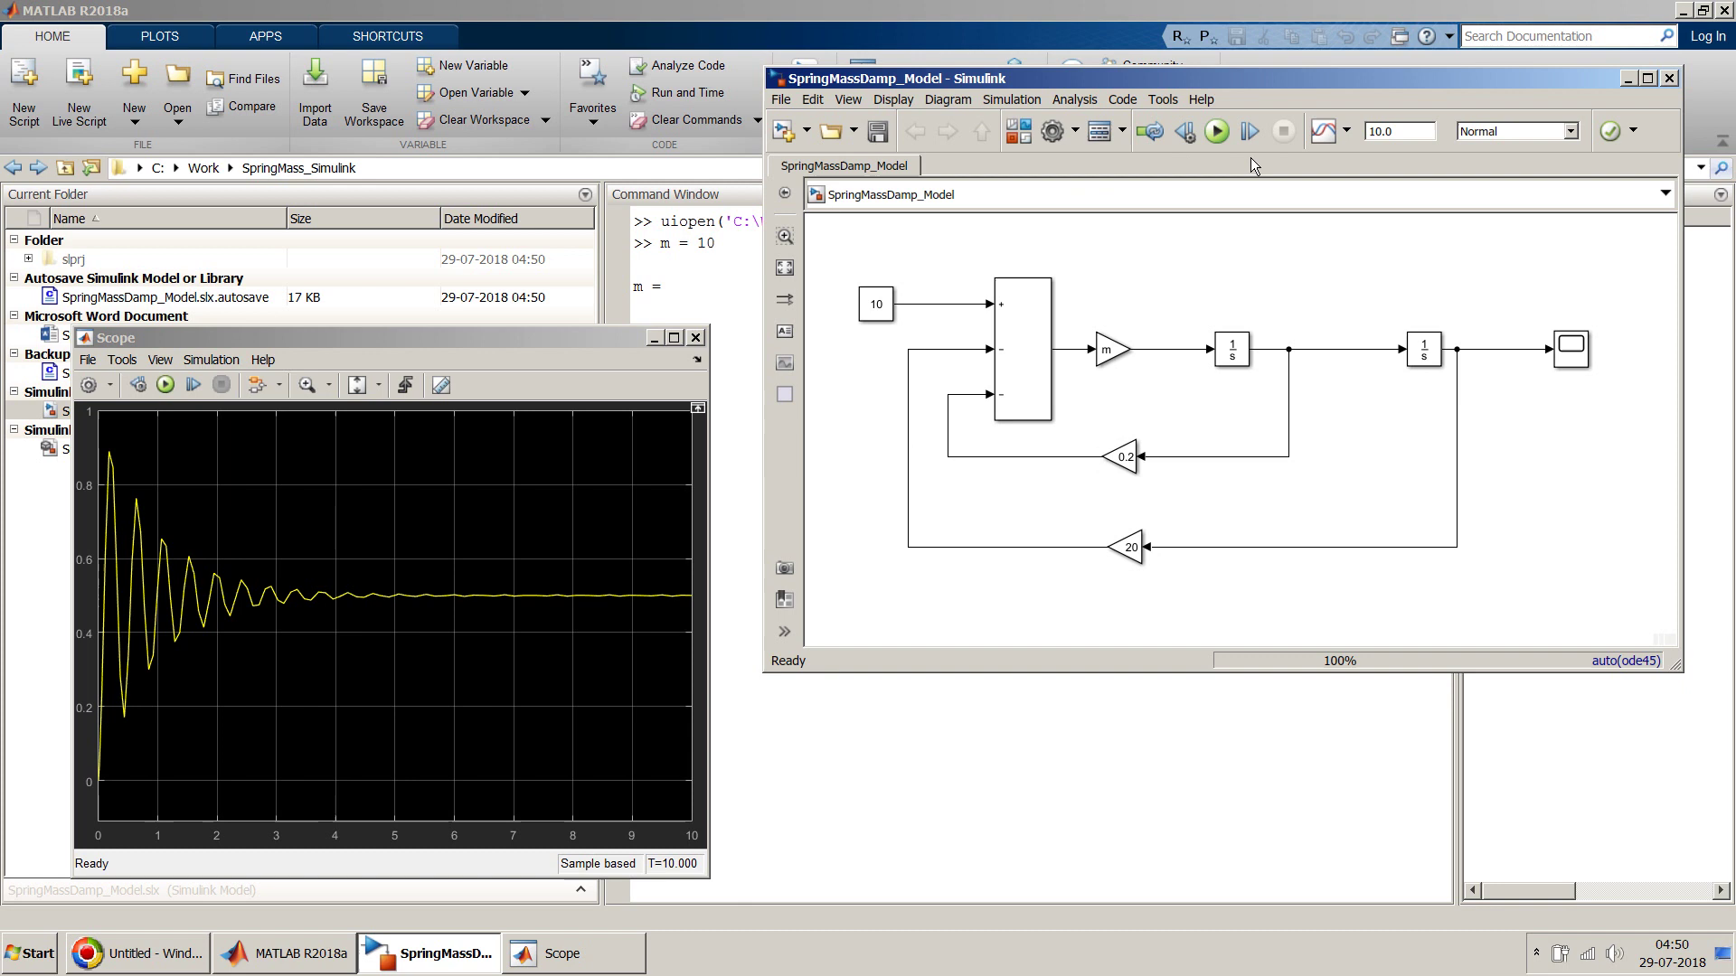
left_click(1028, 404)
left_click(934, 438)
Open SpringMassEquation.docx in Word with Open Outside MATLAB from the Current Folder
left_click(851, 11)
left_click(163, 339)
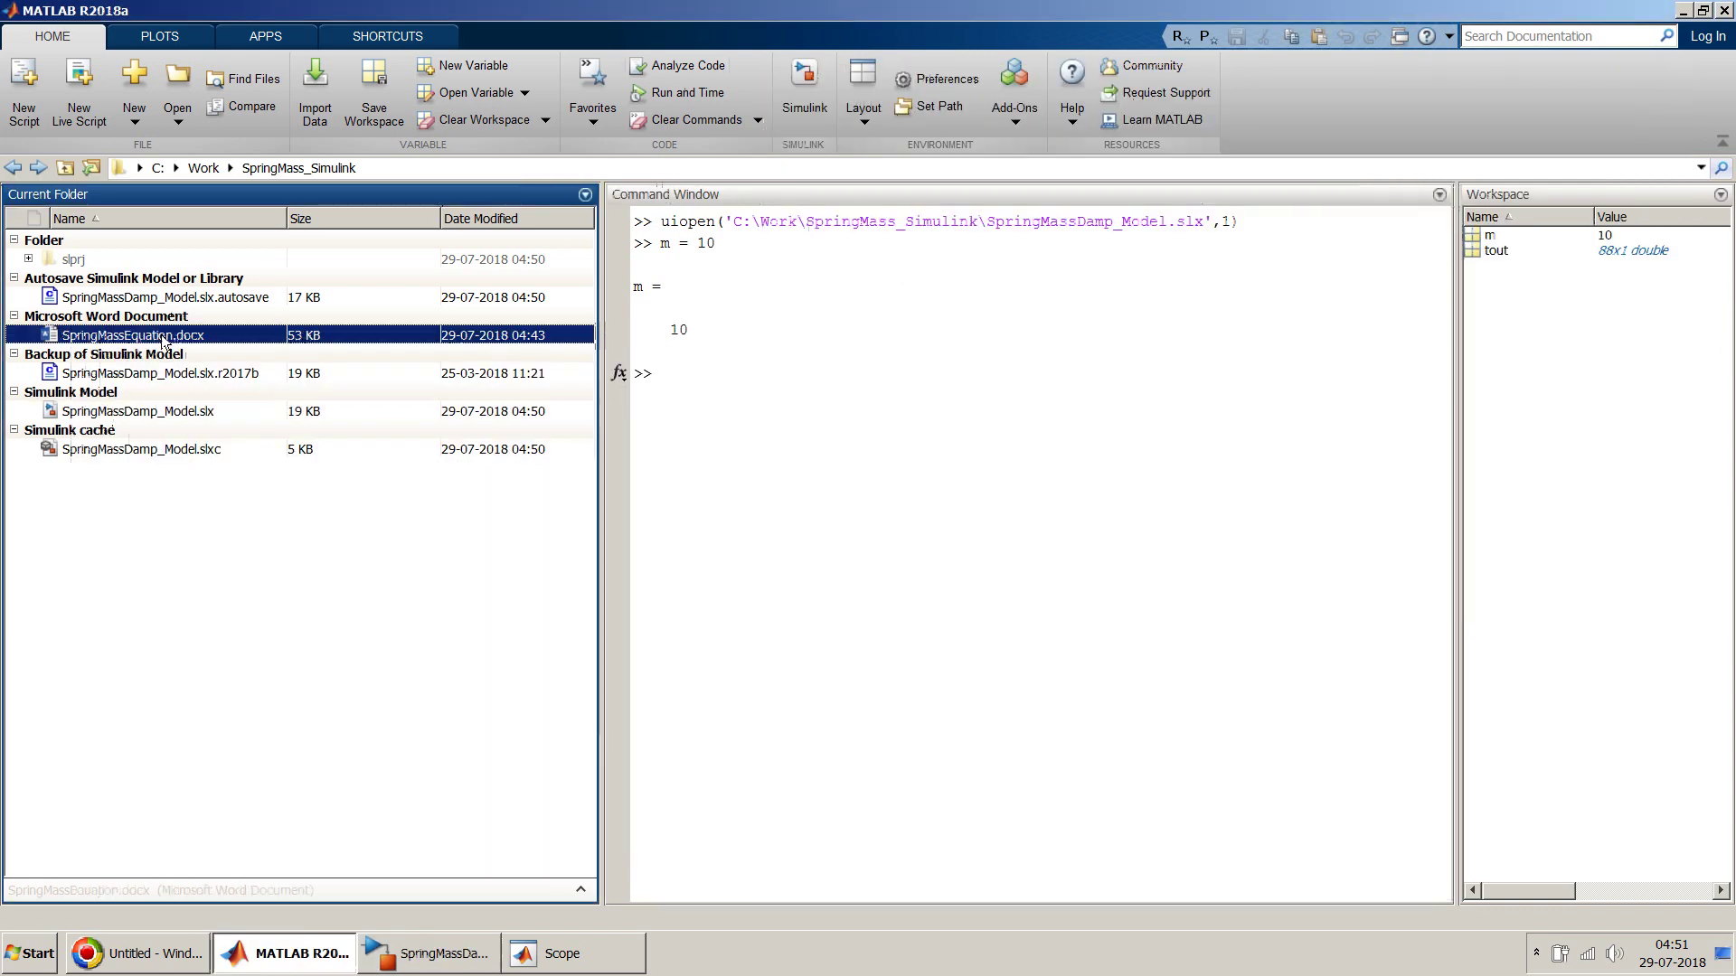
right_click(164, 340)
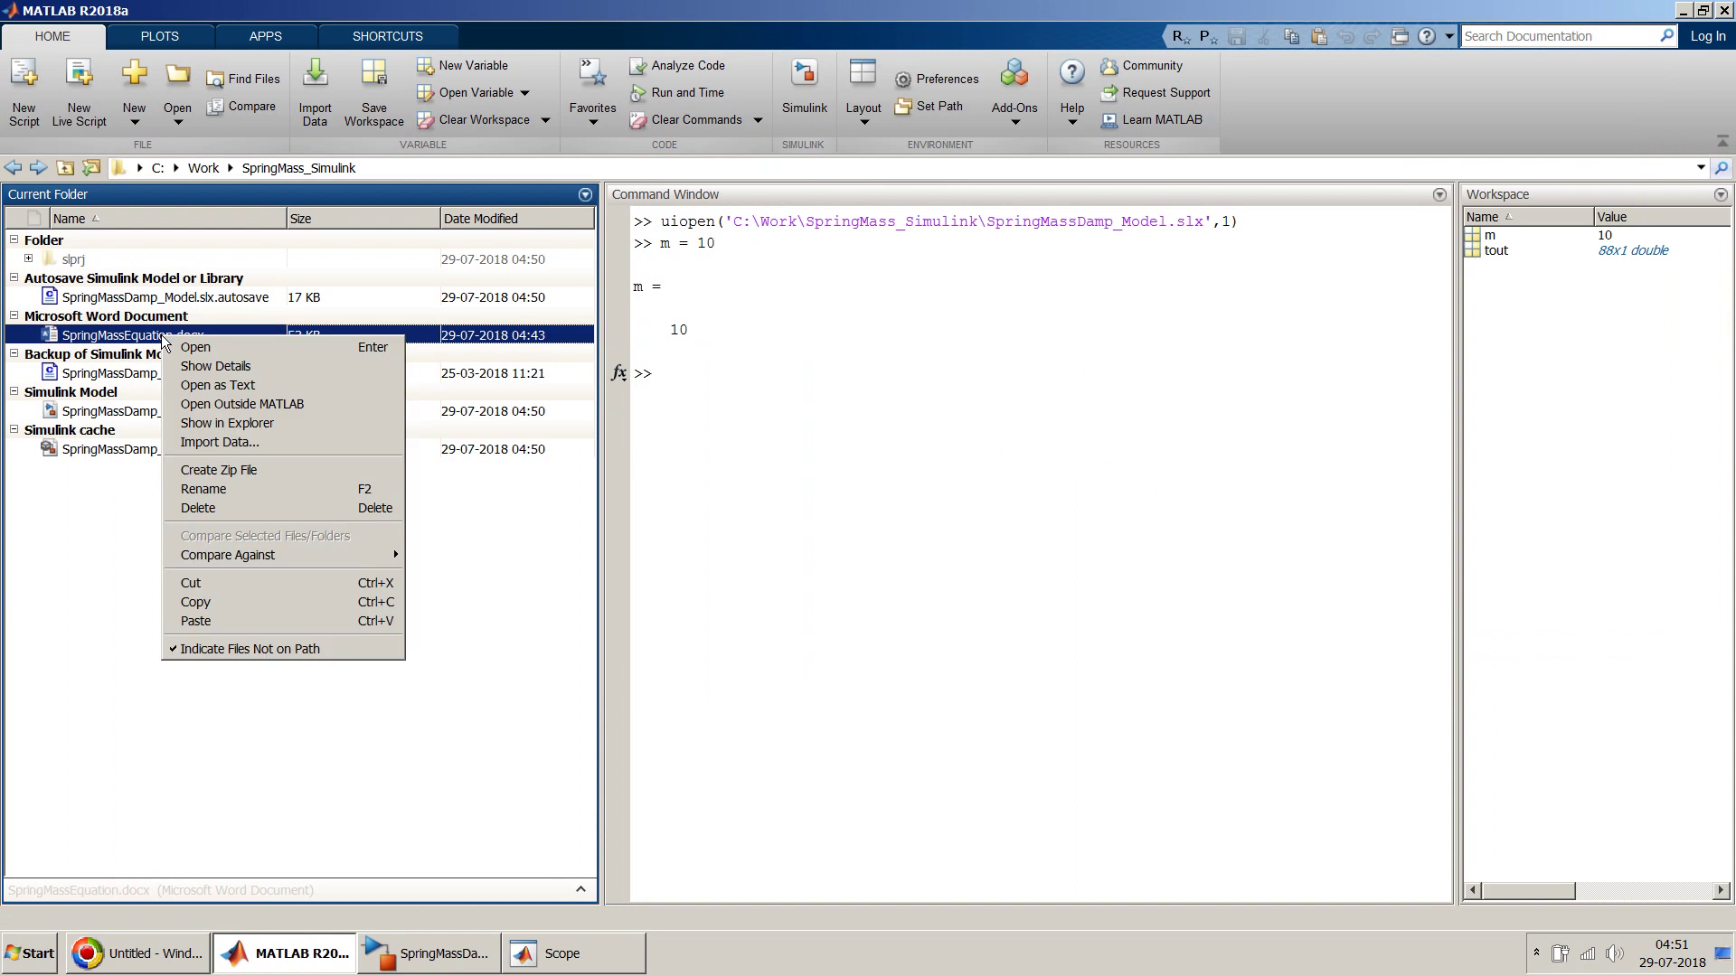
left_click(204, 405)
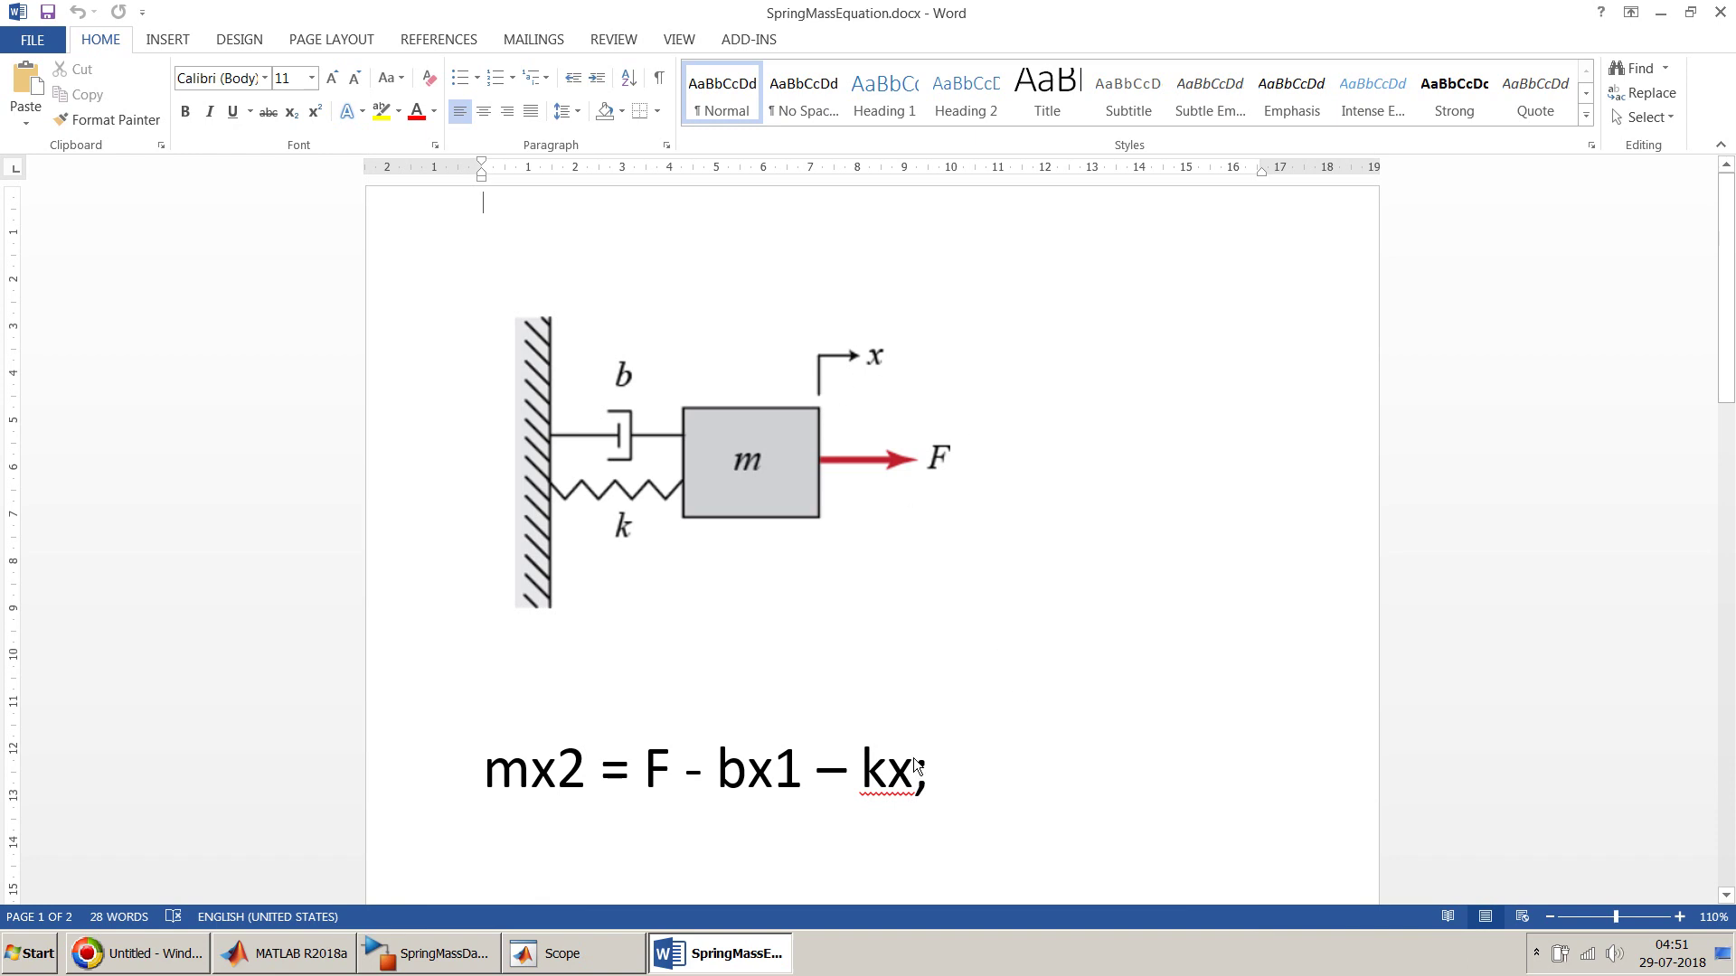
Scroll Word to the noise equations and highlight a term of the first equation
left_click(445, 949)
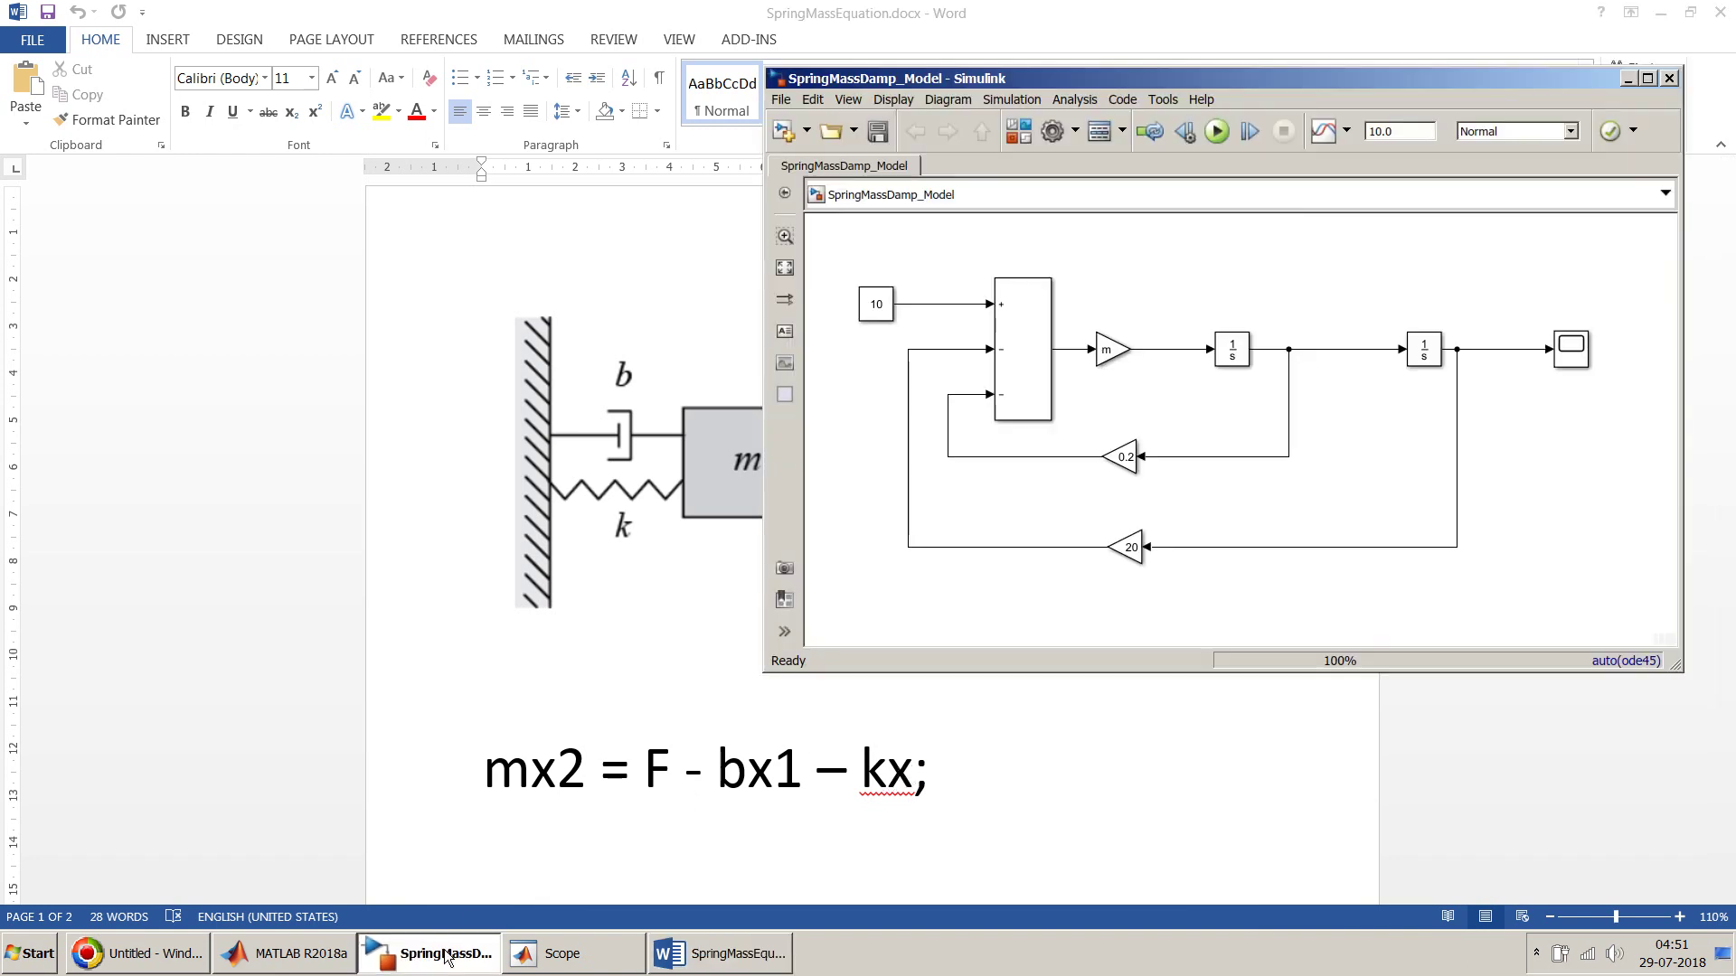
key("alt+Tab")
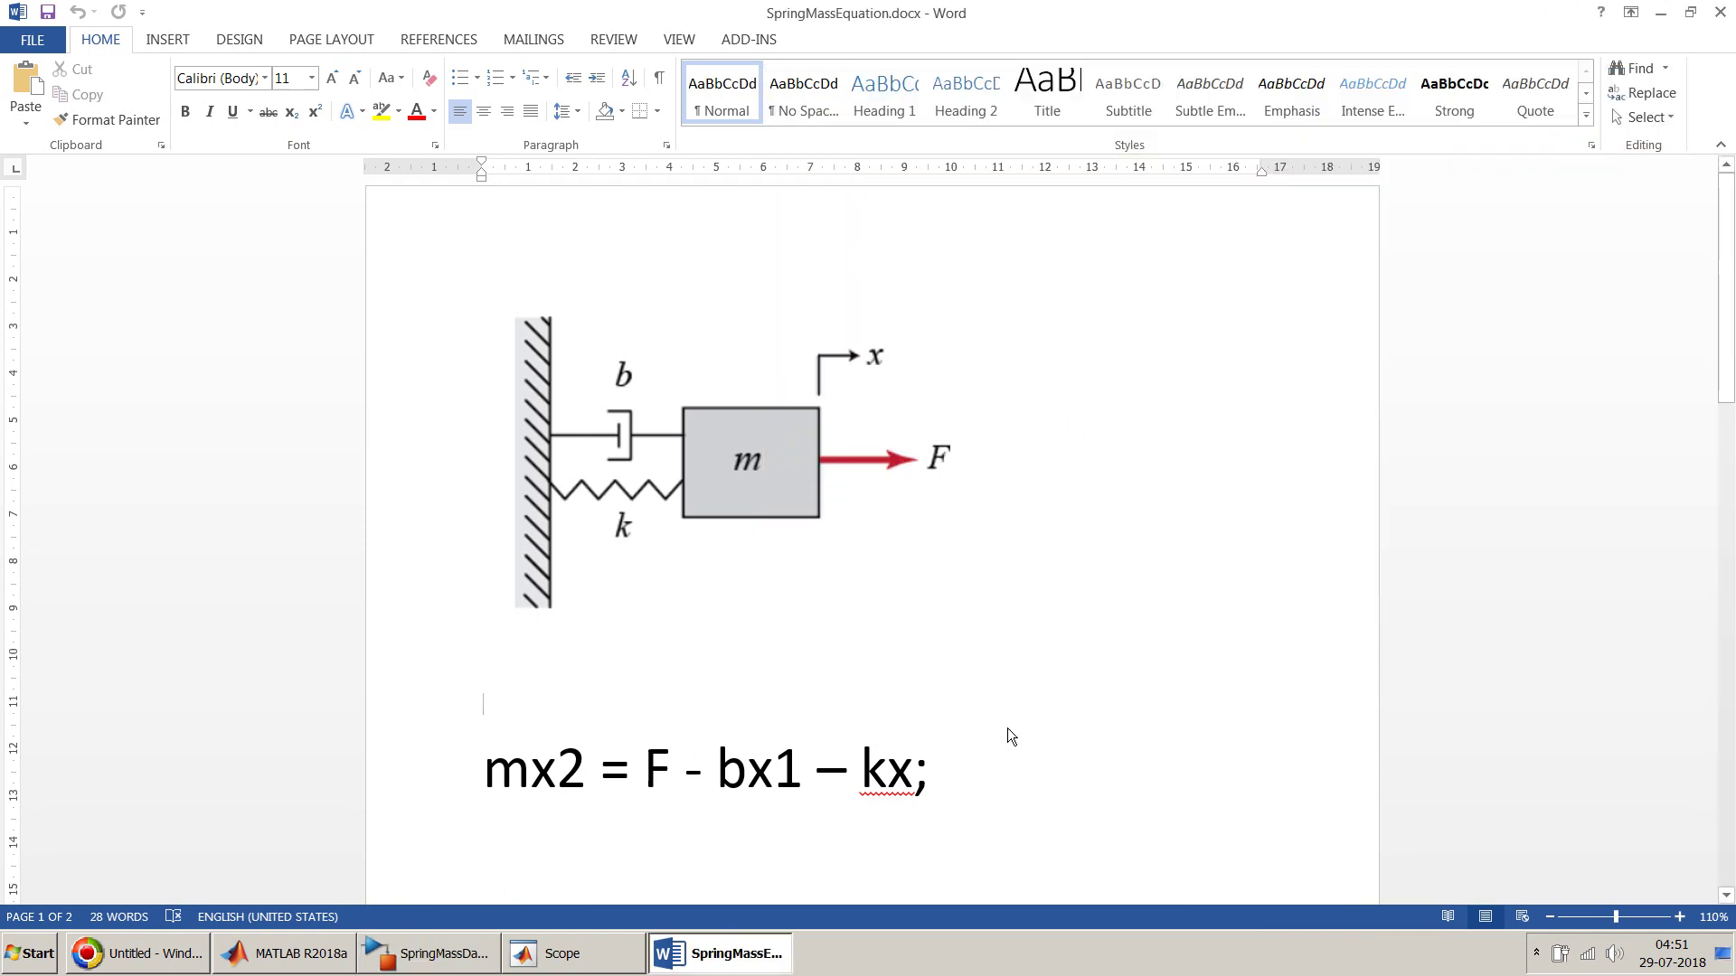
scroll(1007, 729, "down", 3)
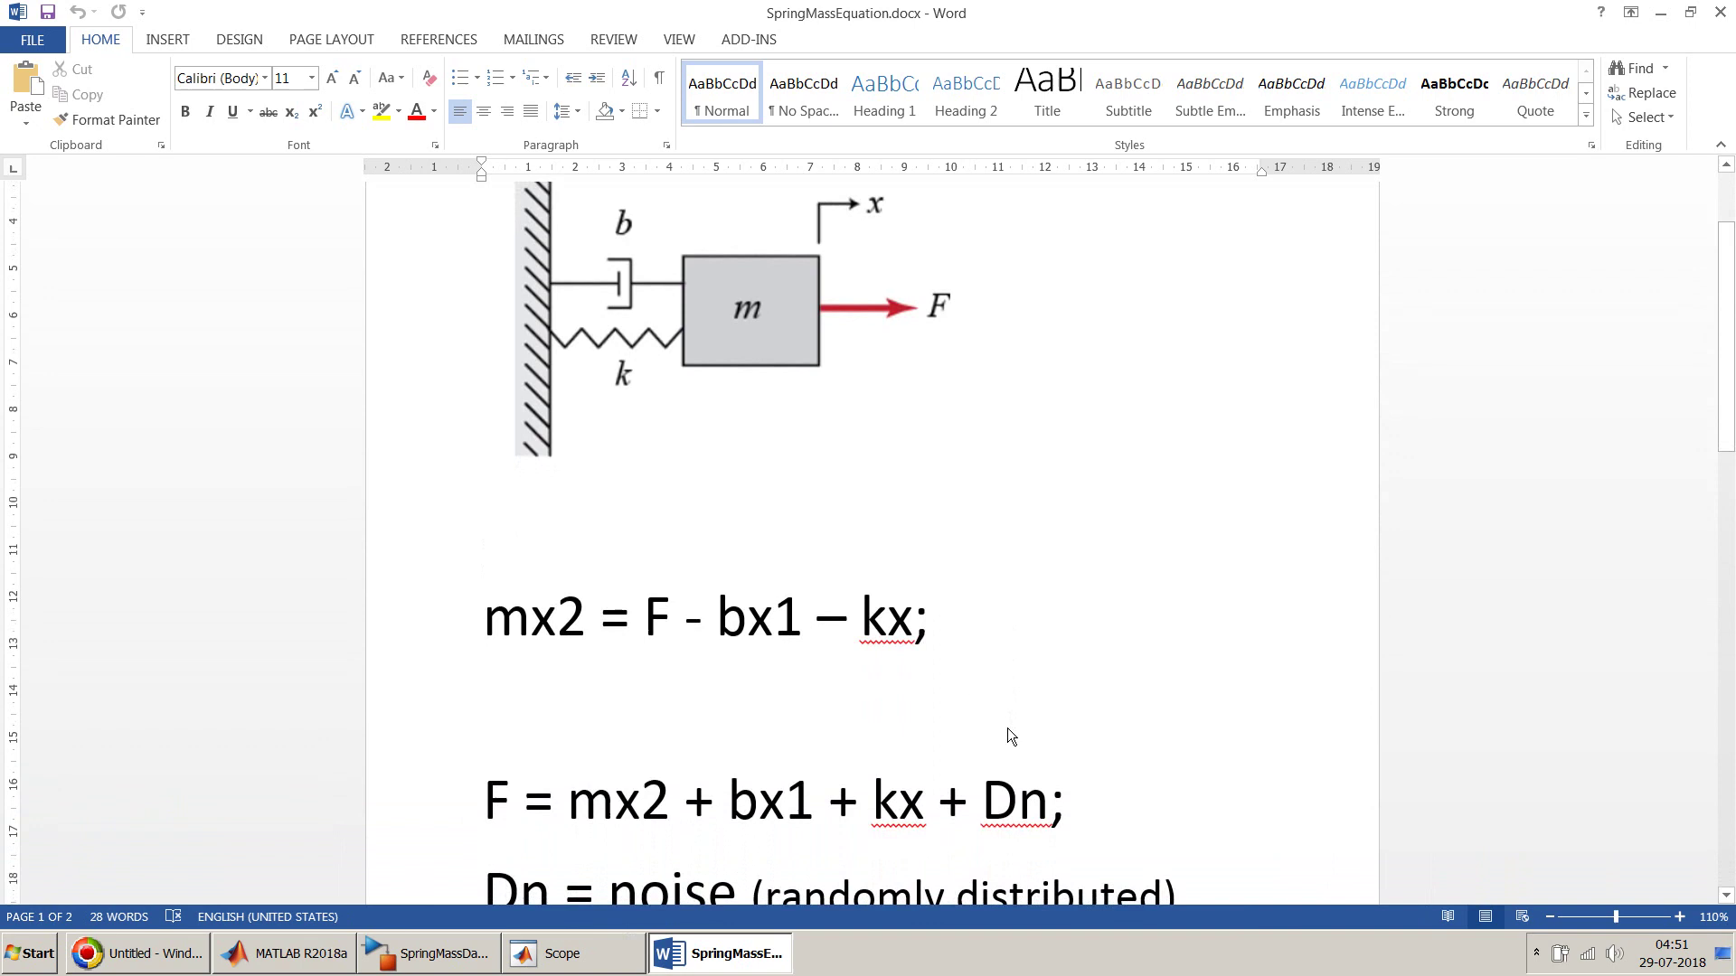
scroll(739, 655, "down", 1)
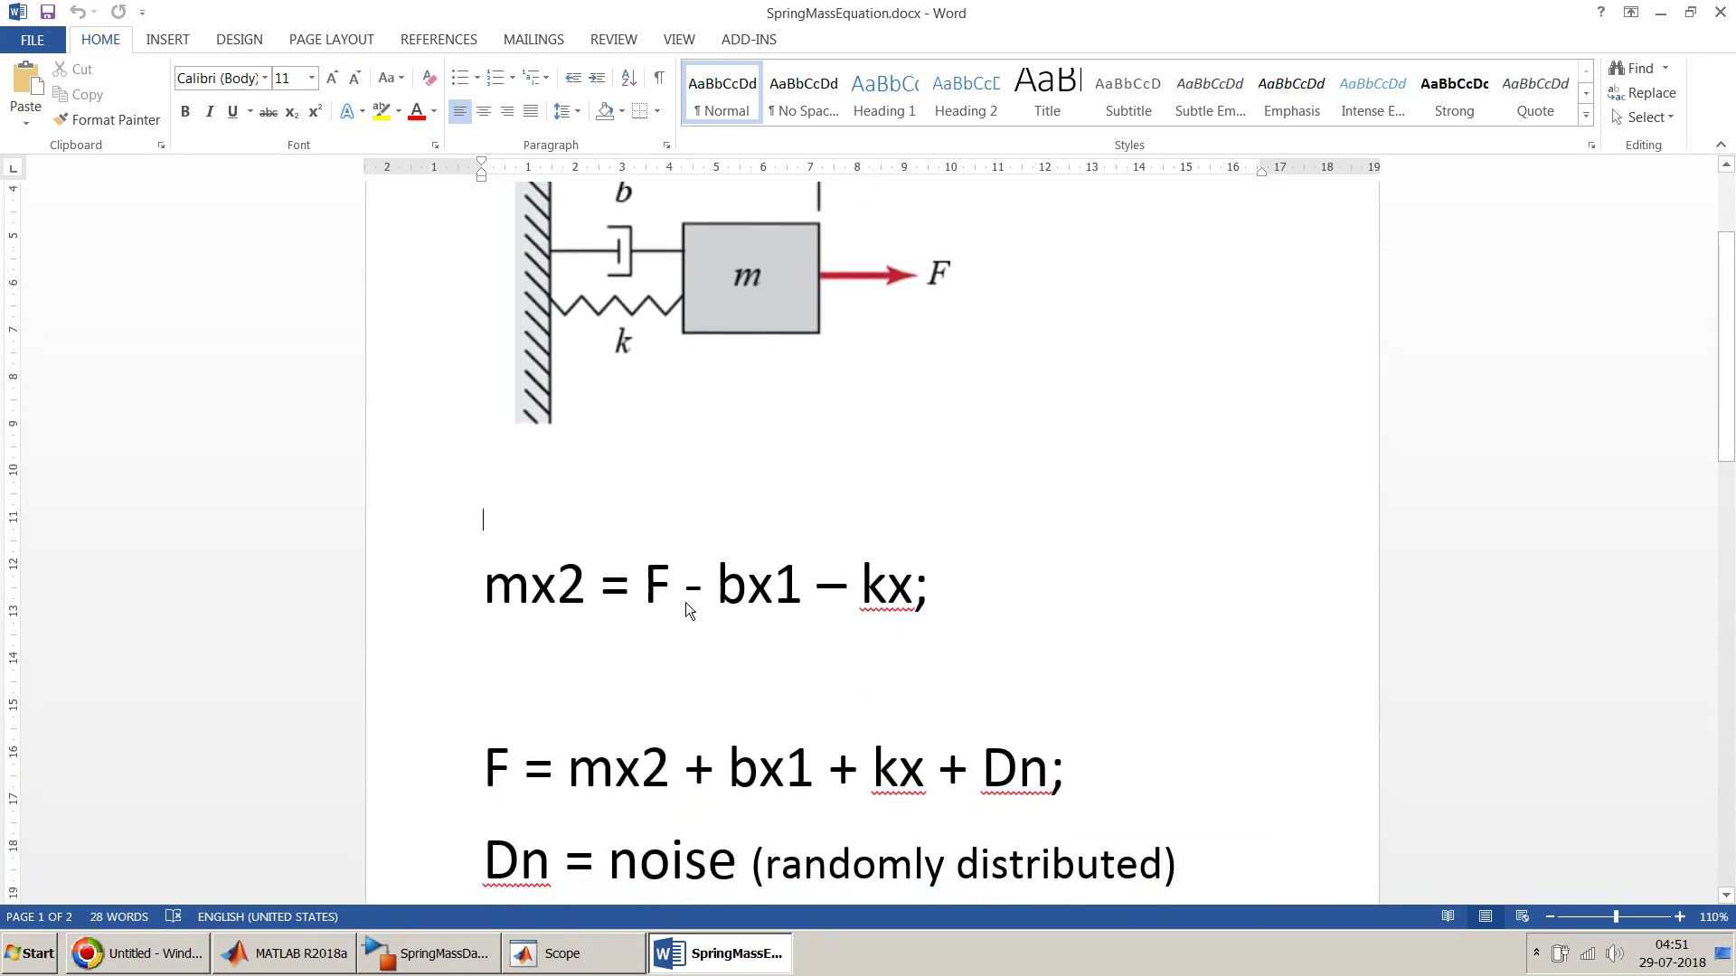
left_click(532, 523)
left_click_drag(920, 589, 726, 602)
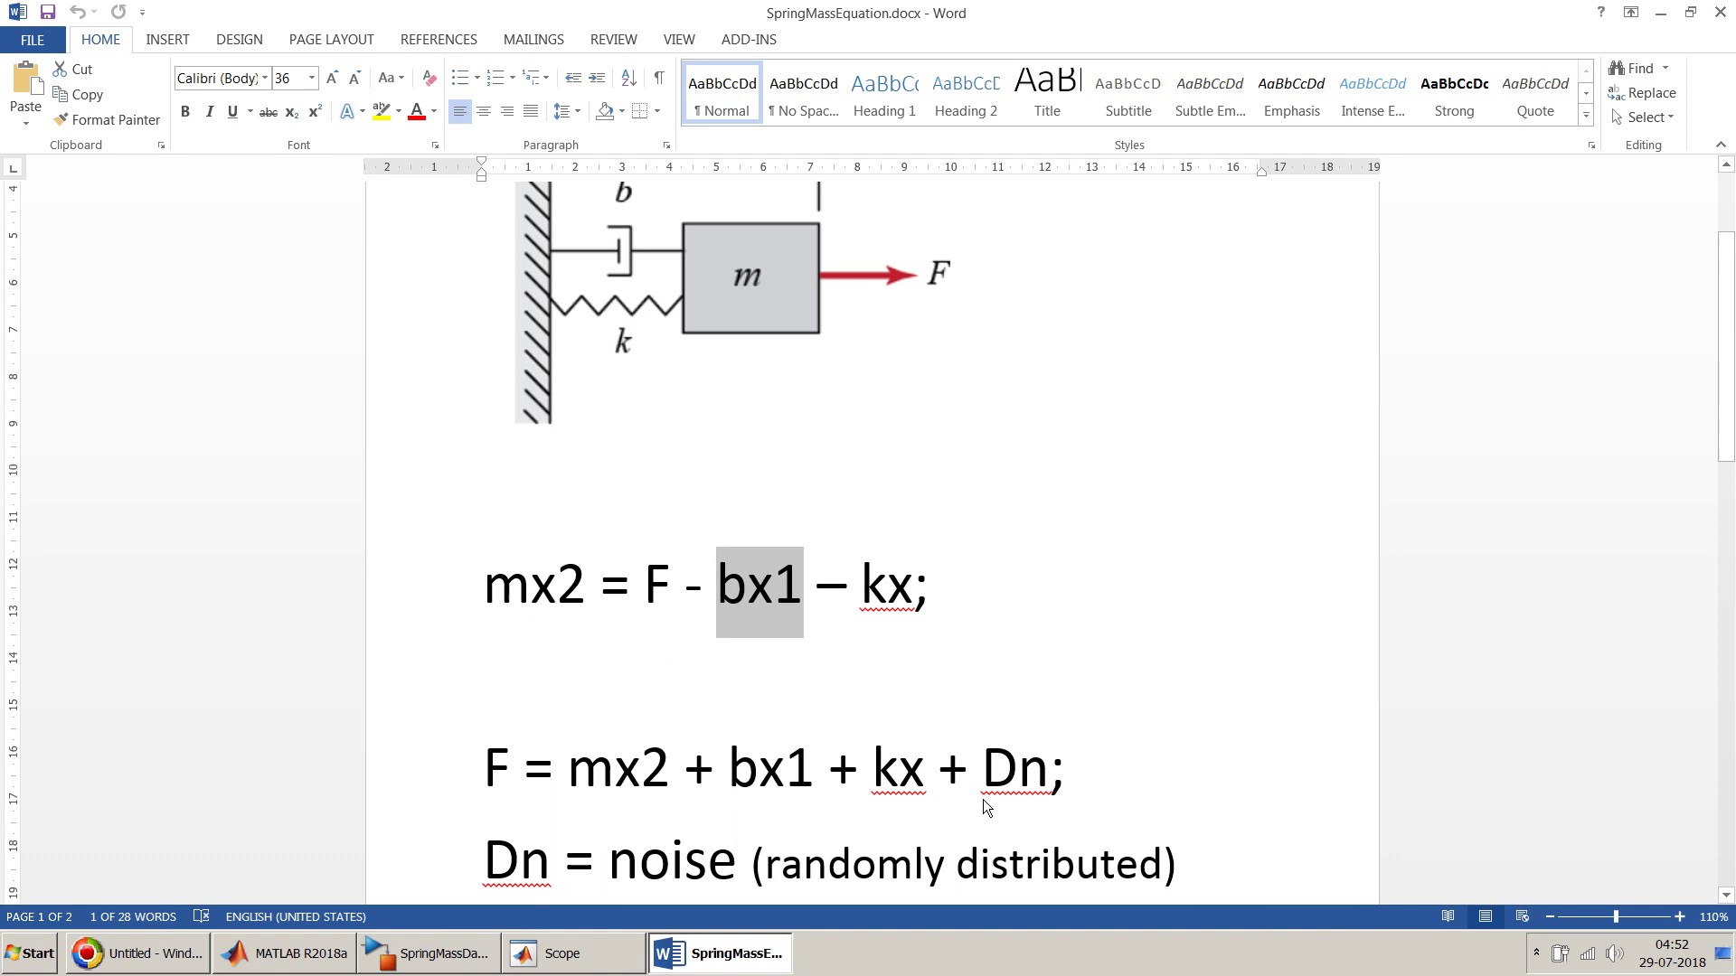
scroll(1054, 754, "down", 1)
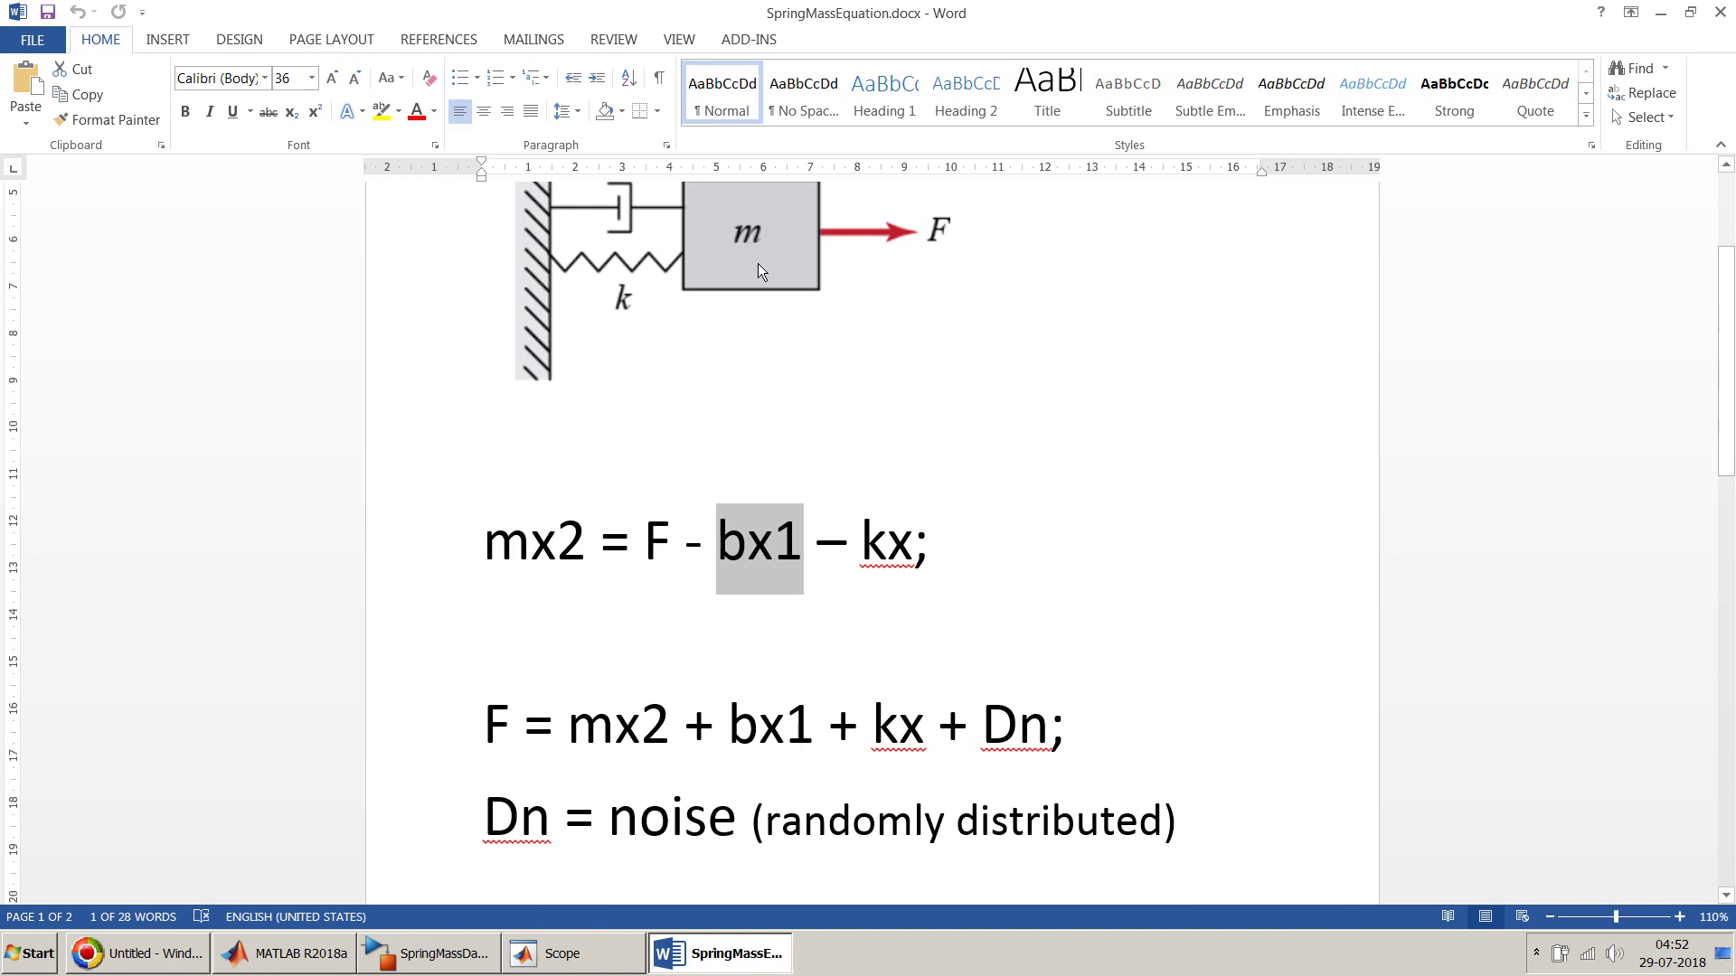
scroll(758, 263, "up", 1)
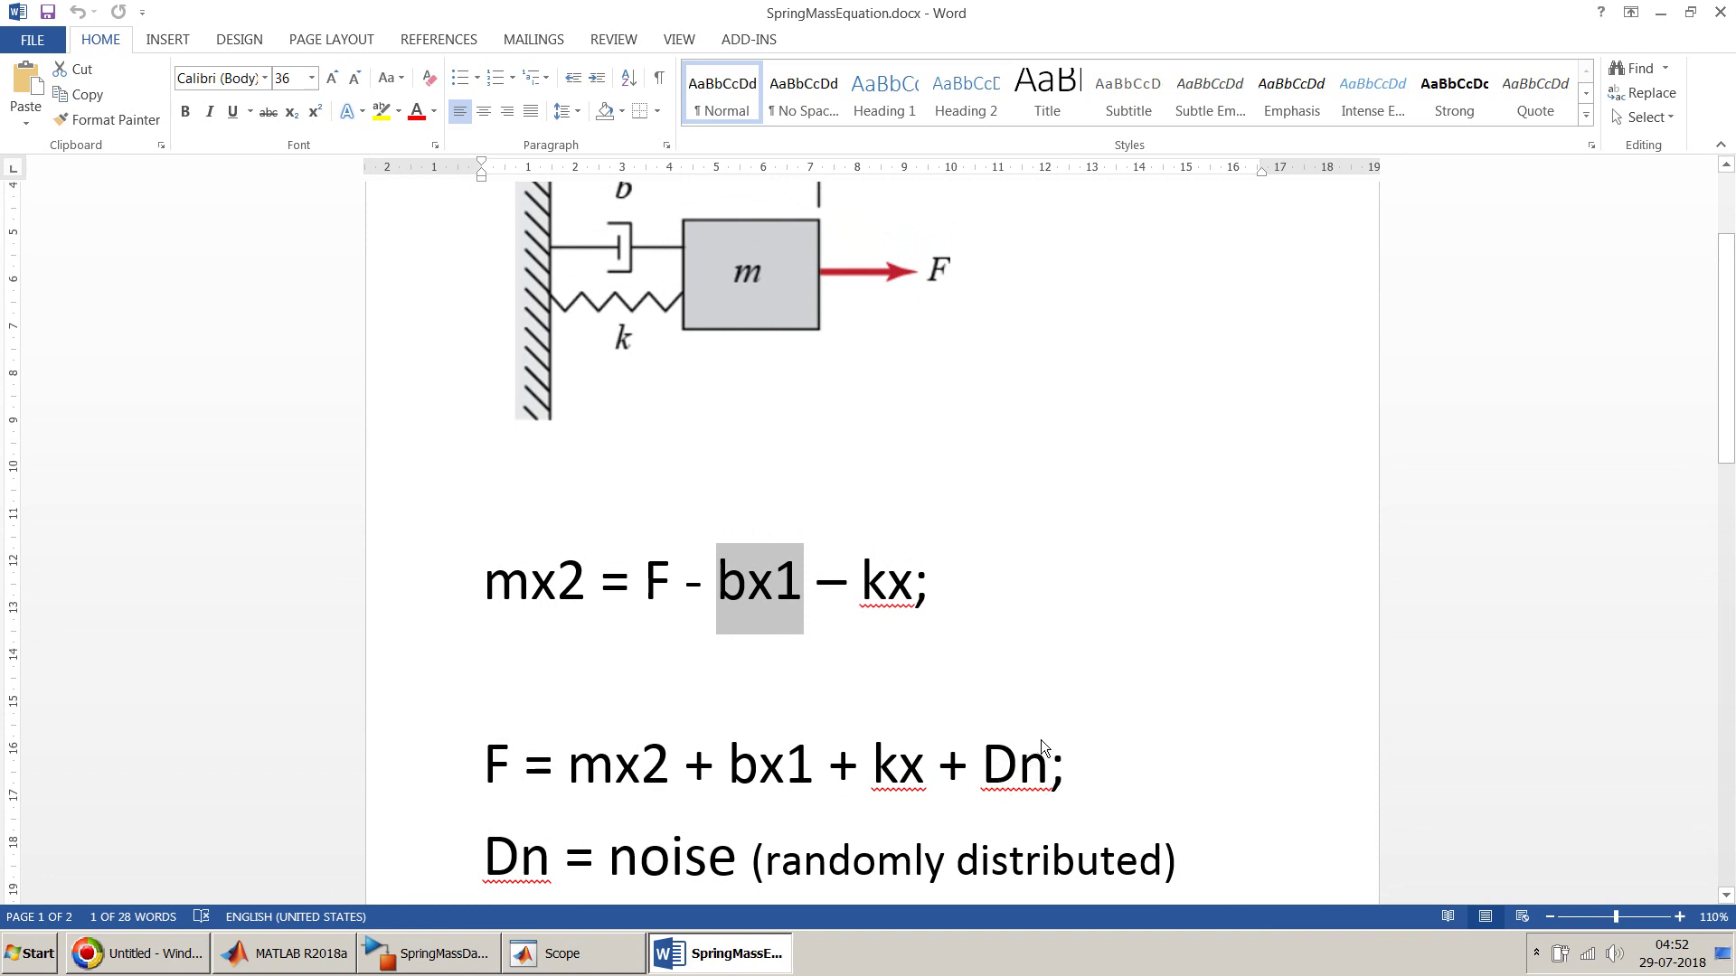
Highlight F = mx2 + bx1 + kx + Dn, then scroll to mx2 = F - bx1 – kx - Dn
left_click_drag(1078, 761, 666, 788)
left_click_drag(518, 778, 501, 774)
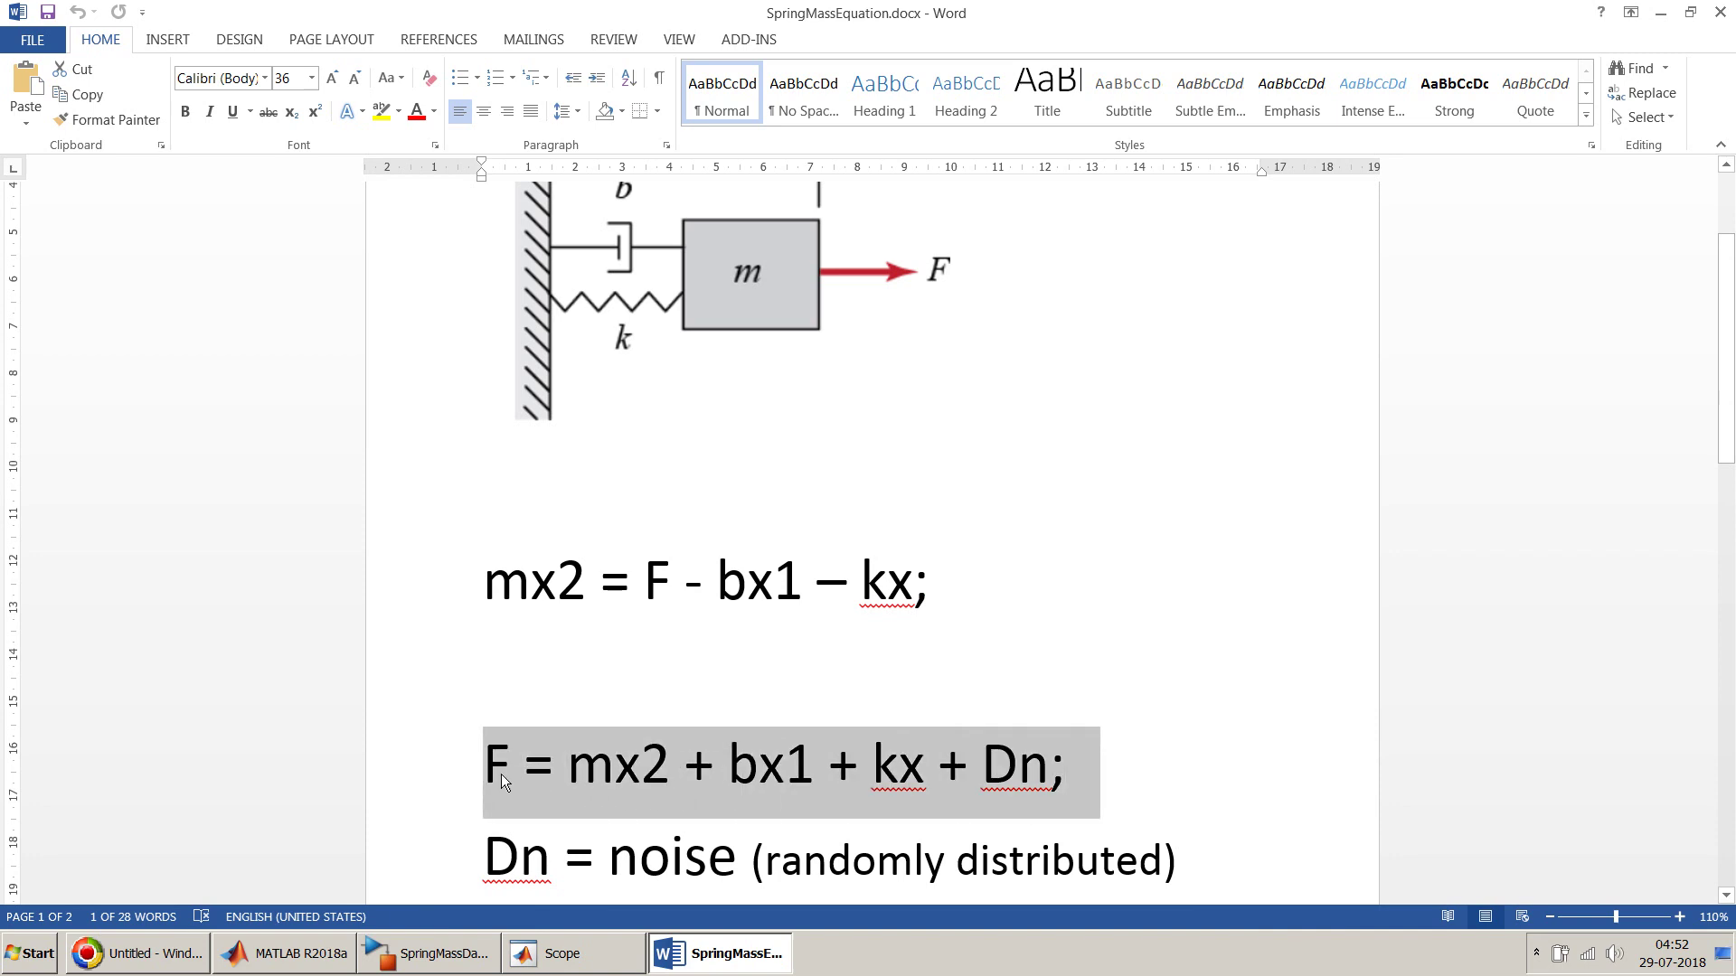
left_click(914, 599)
scroll(914, 599, "down", 1)
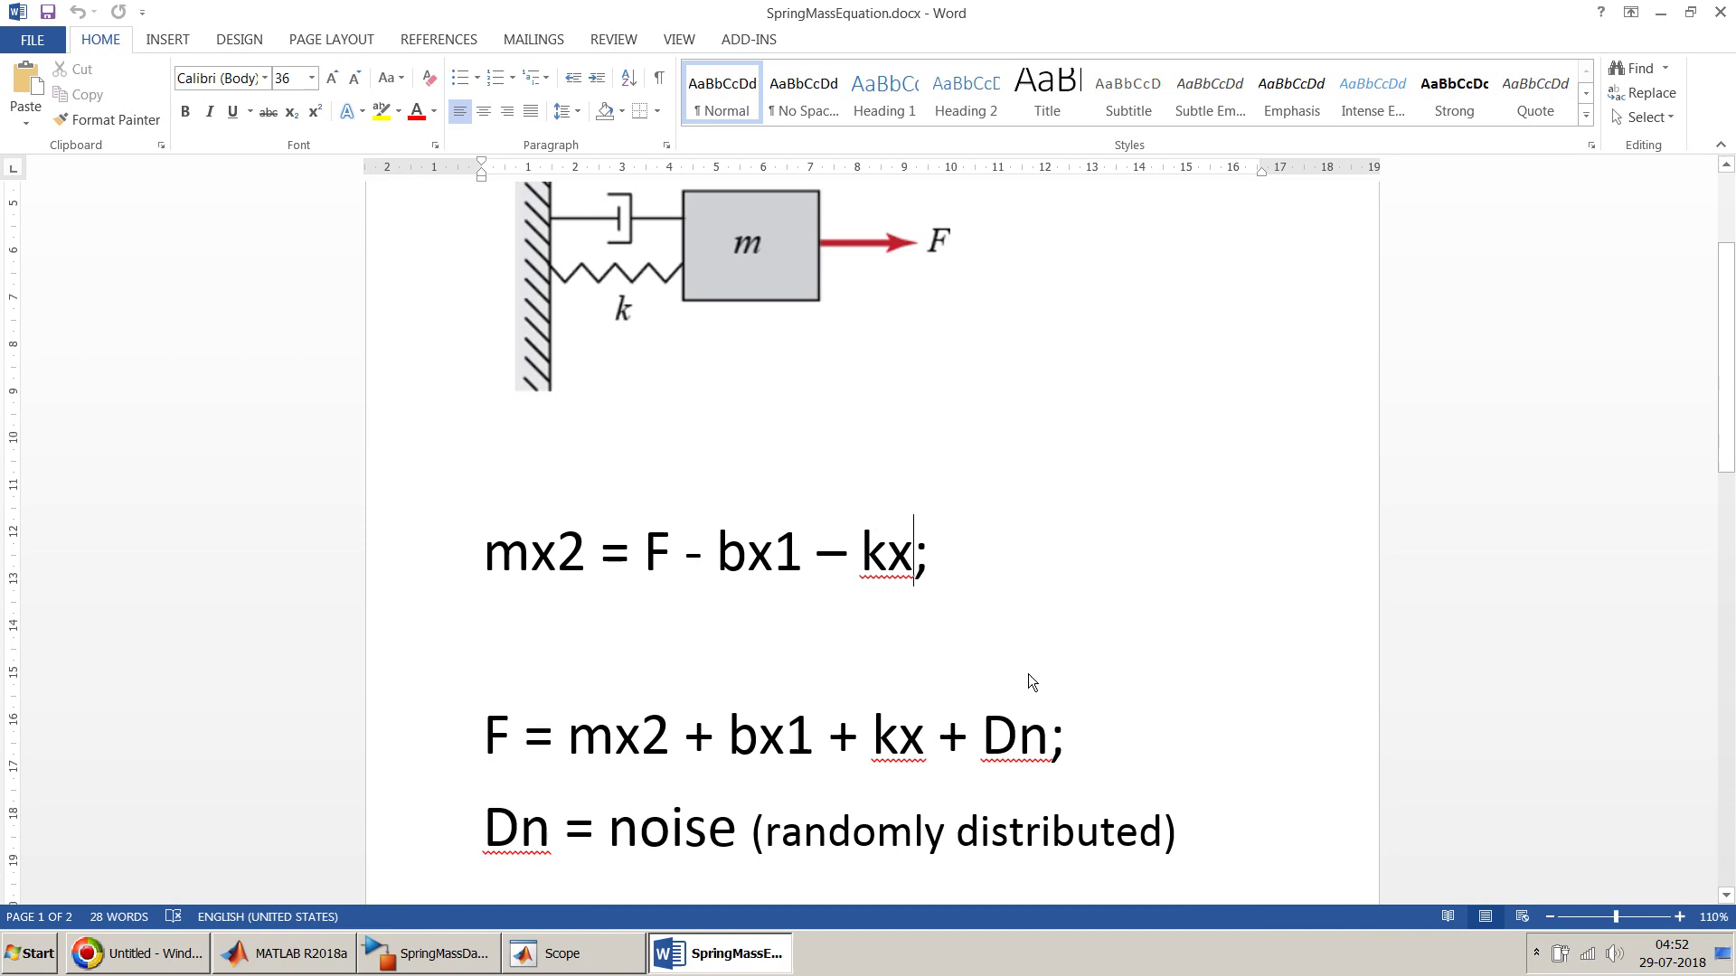
scroll(1028, 674, "down", 3)
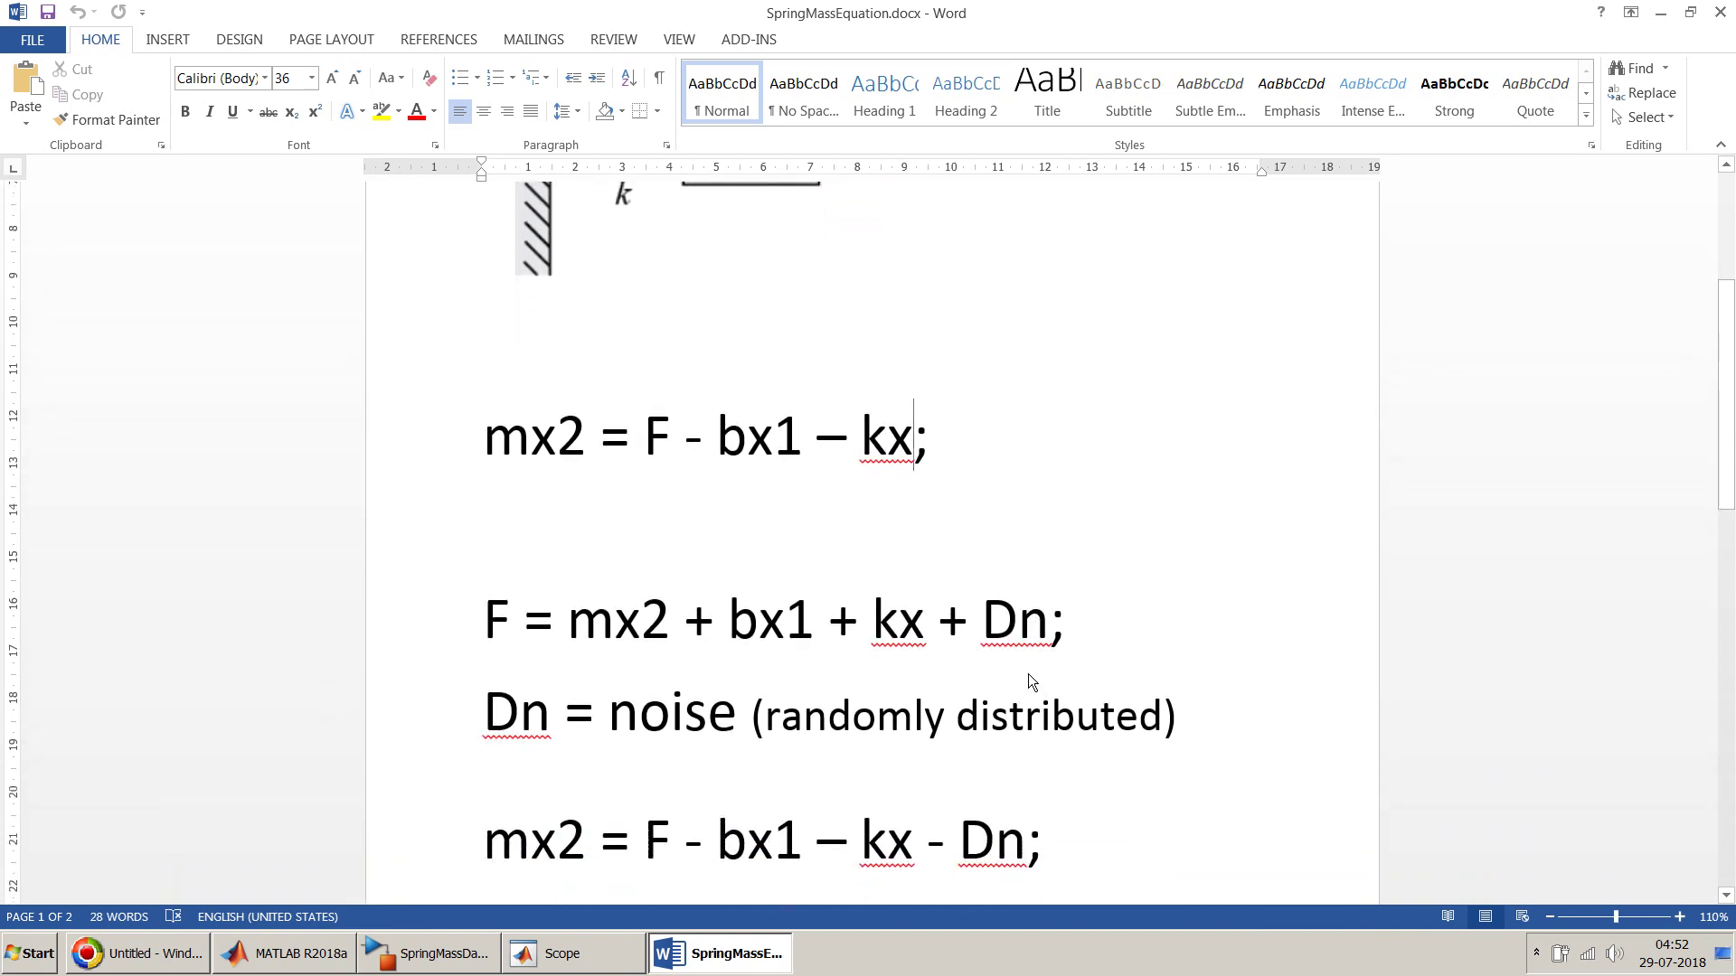
scroll(1028, 675, "down", 1)
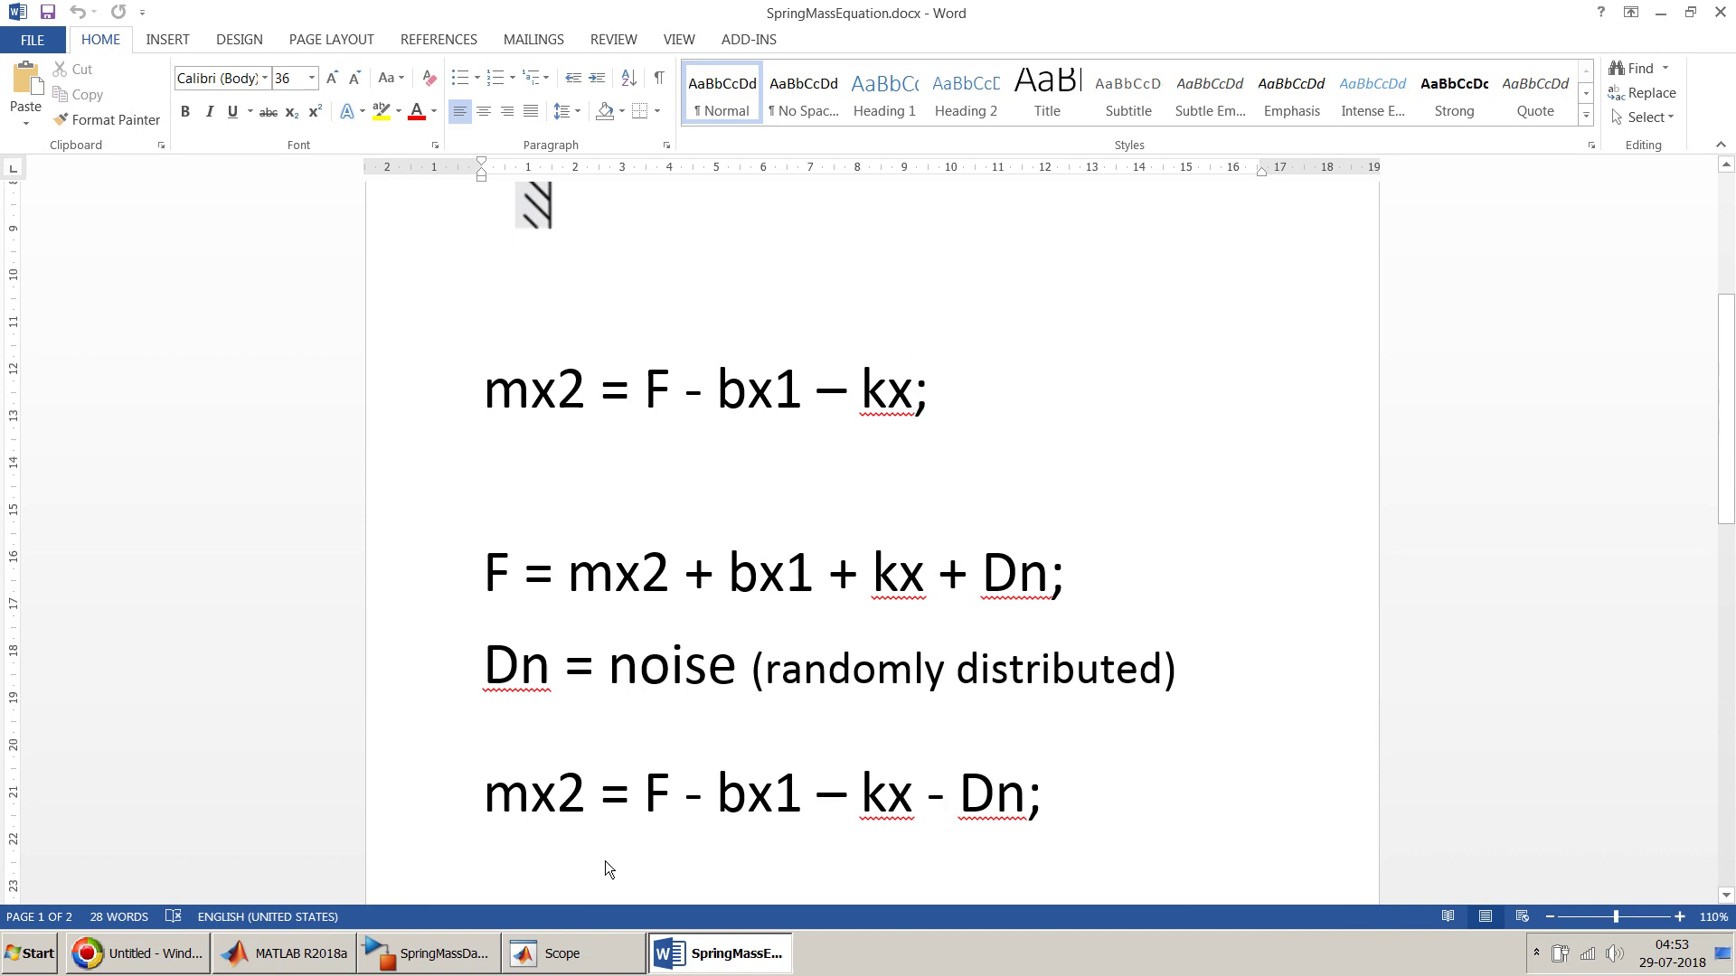
Change the Sum block's list of signs to +--- for four inputs
left_click(432, 957)
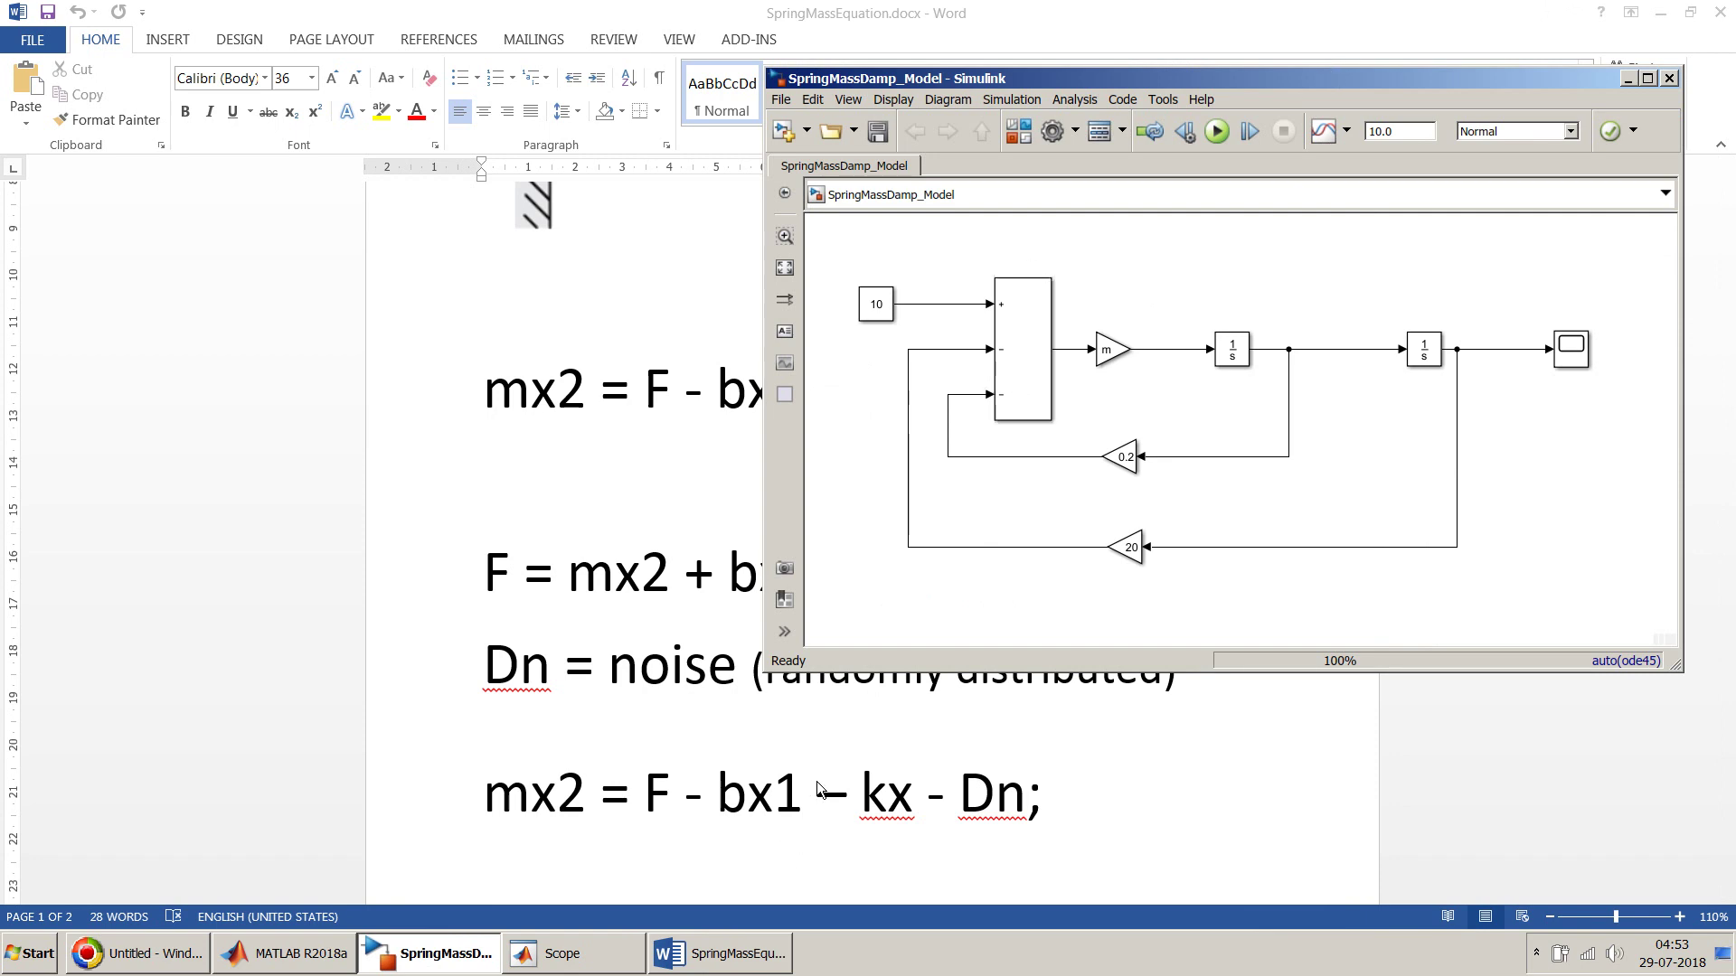
double_click(1028, 378)
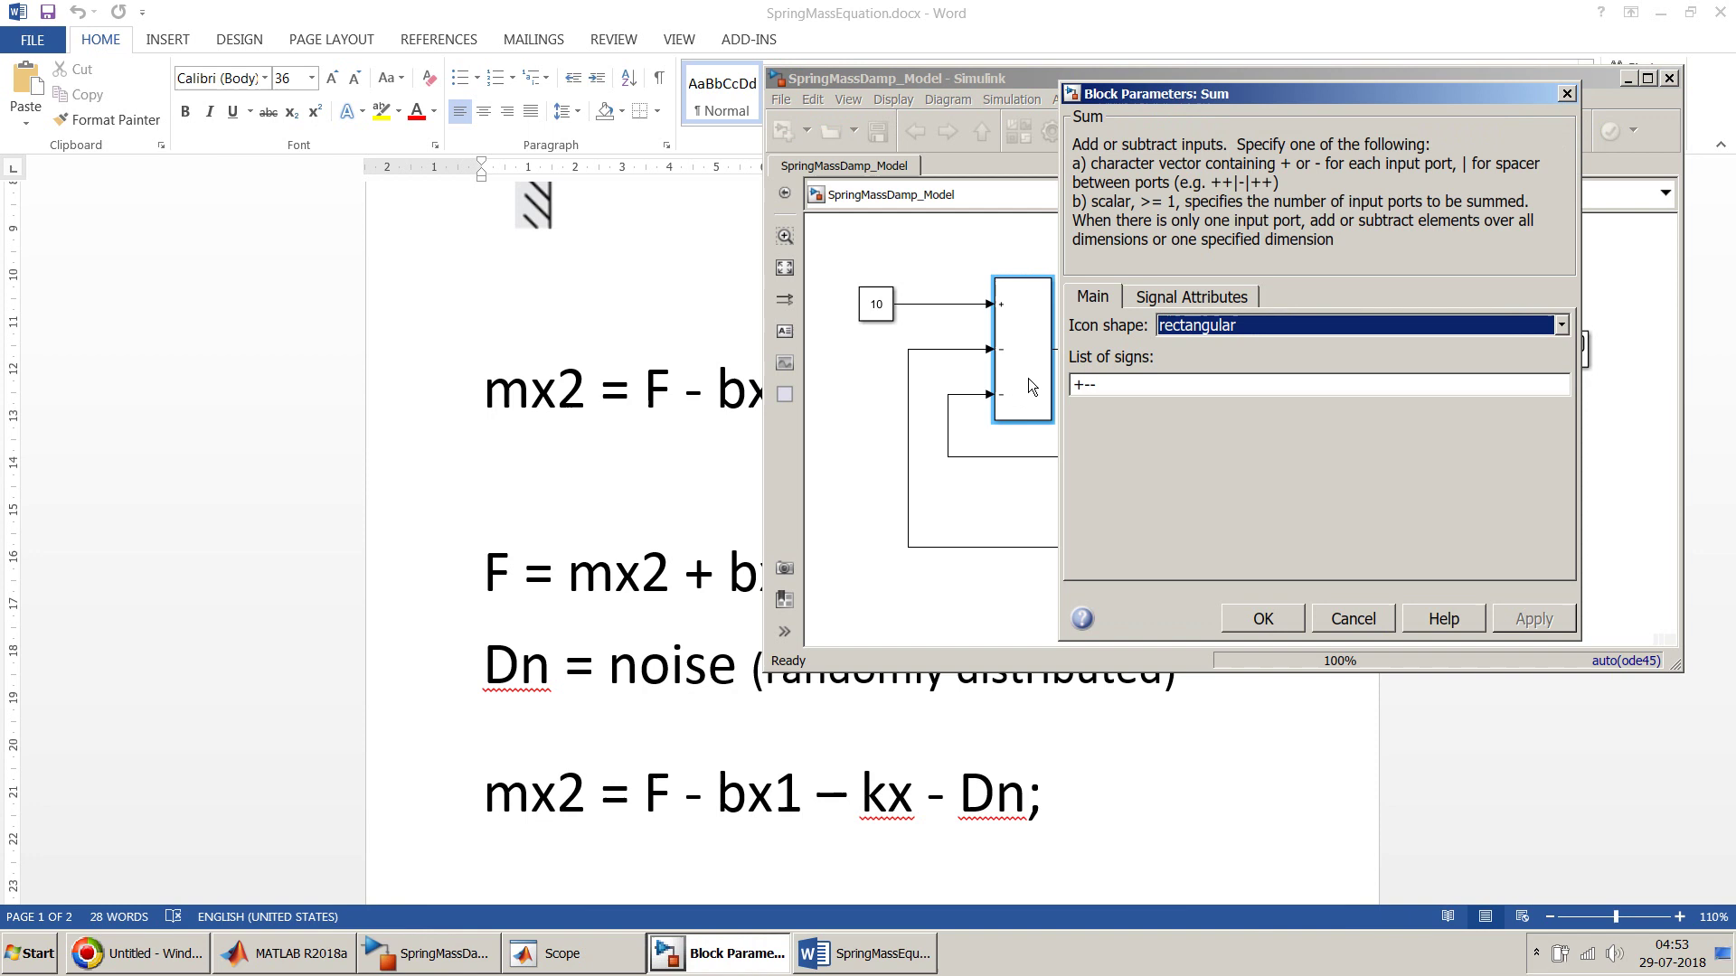
double_click(1115, 381)
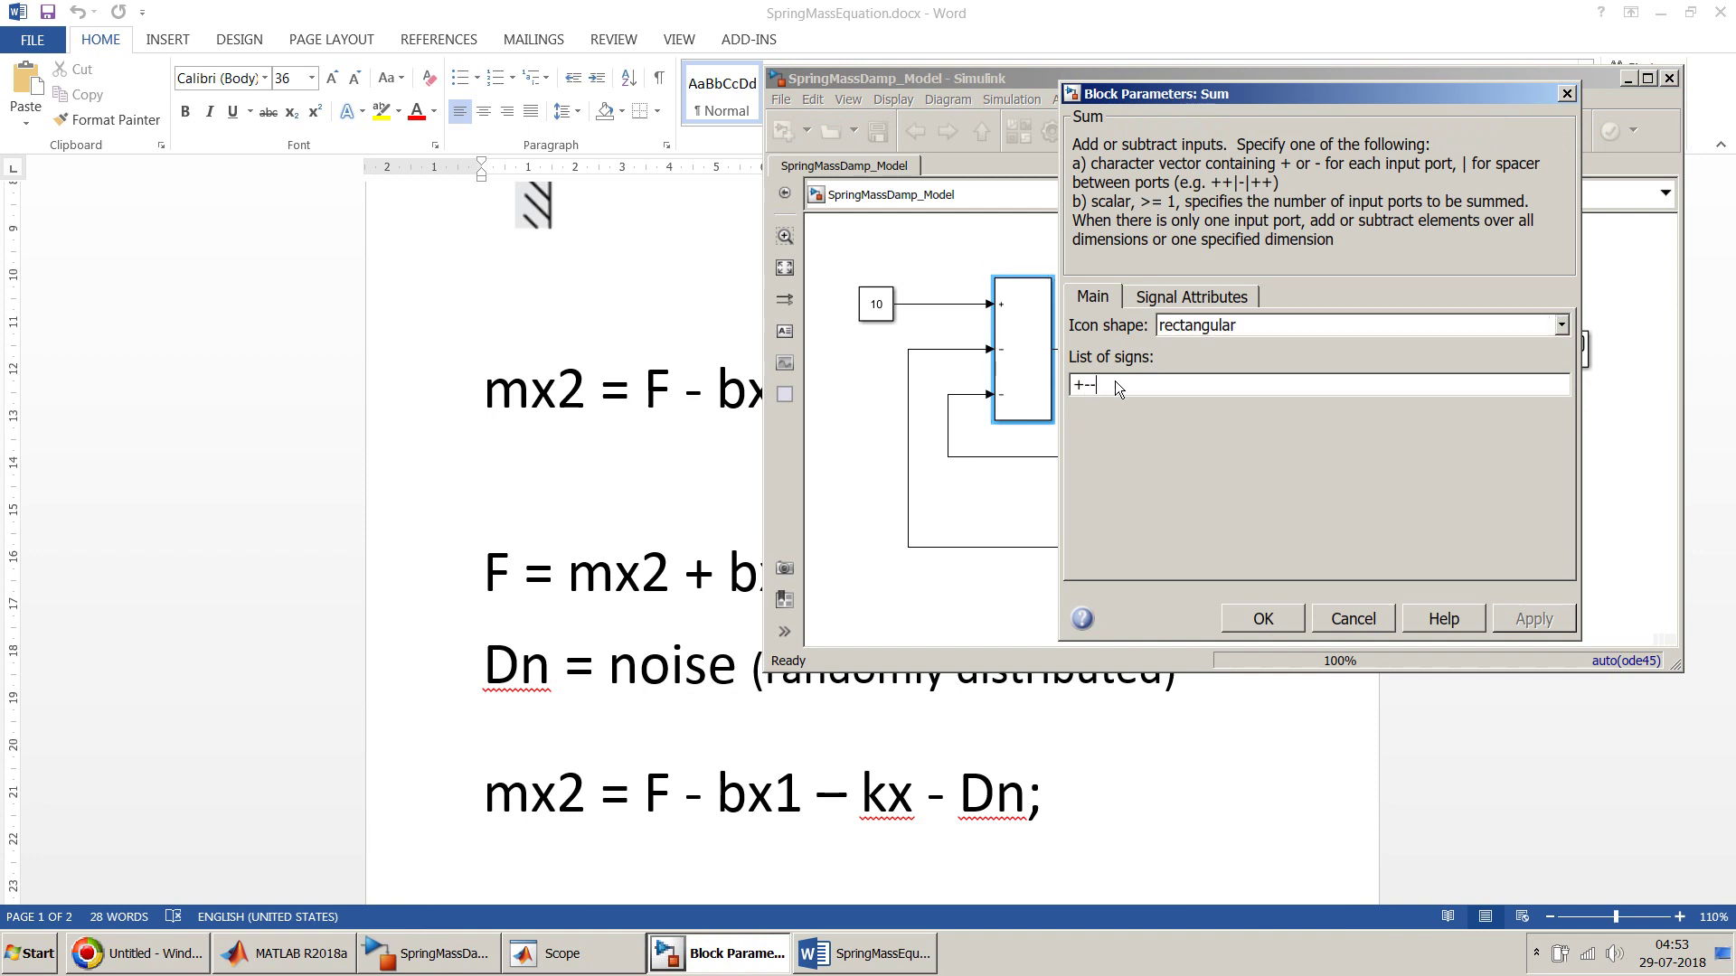
type("-")
key("Return")
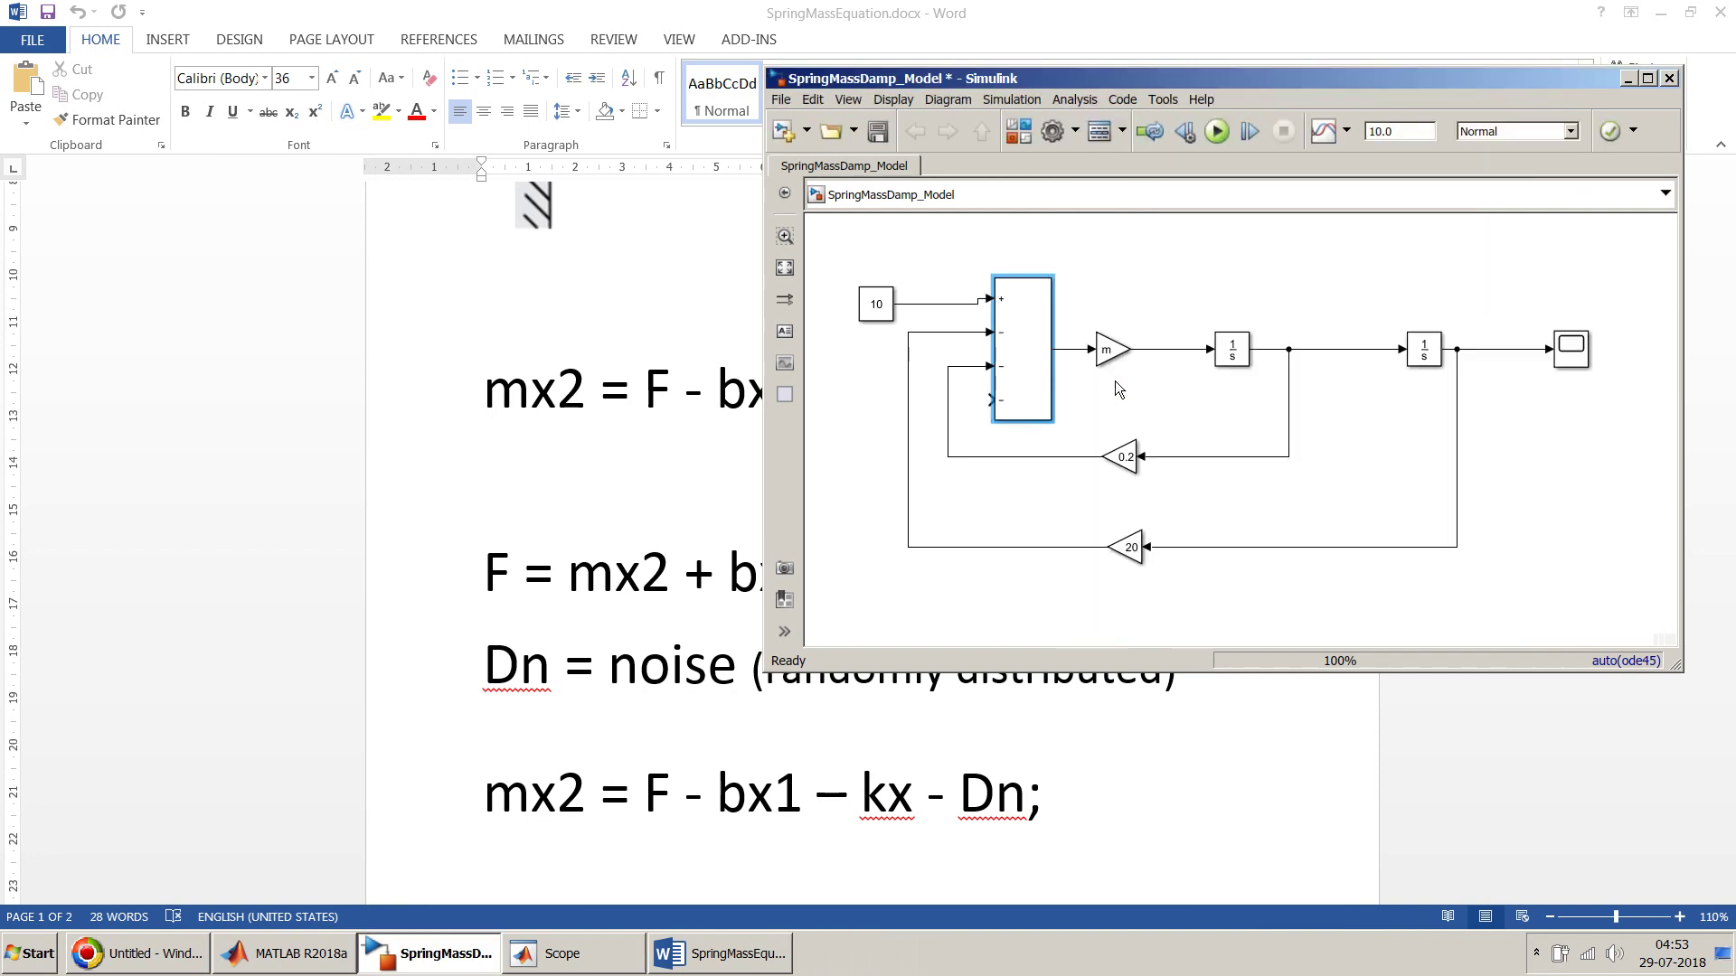
Rewire the 20 and 0.2 feedback lines to Sum inputs 3 and 4, and move the Constant up
left_click(1038, 410)
mouse_move(990, 366)
left_mouse_down()
mouse_move(994, 417)
mouse_move(990, 398)
left_mouse_up()
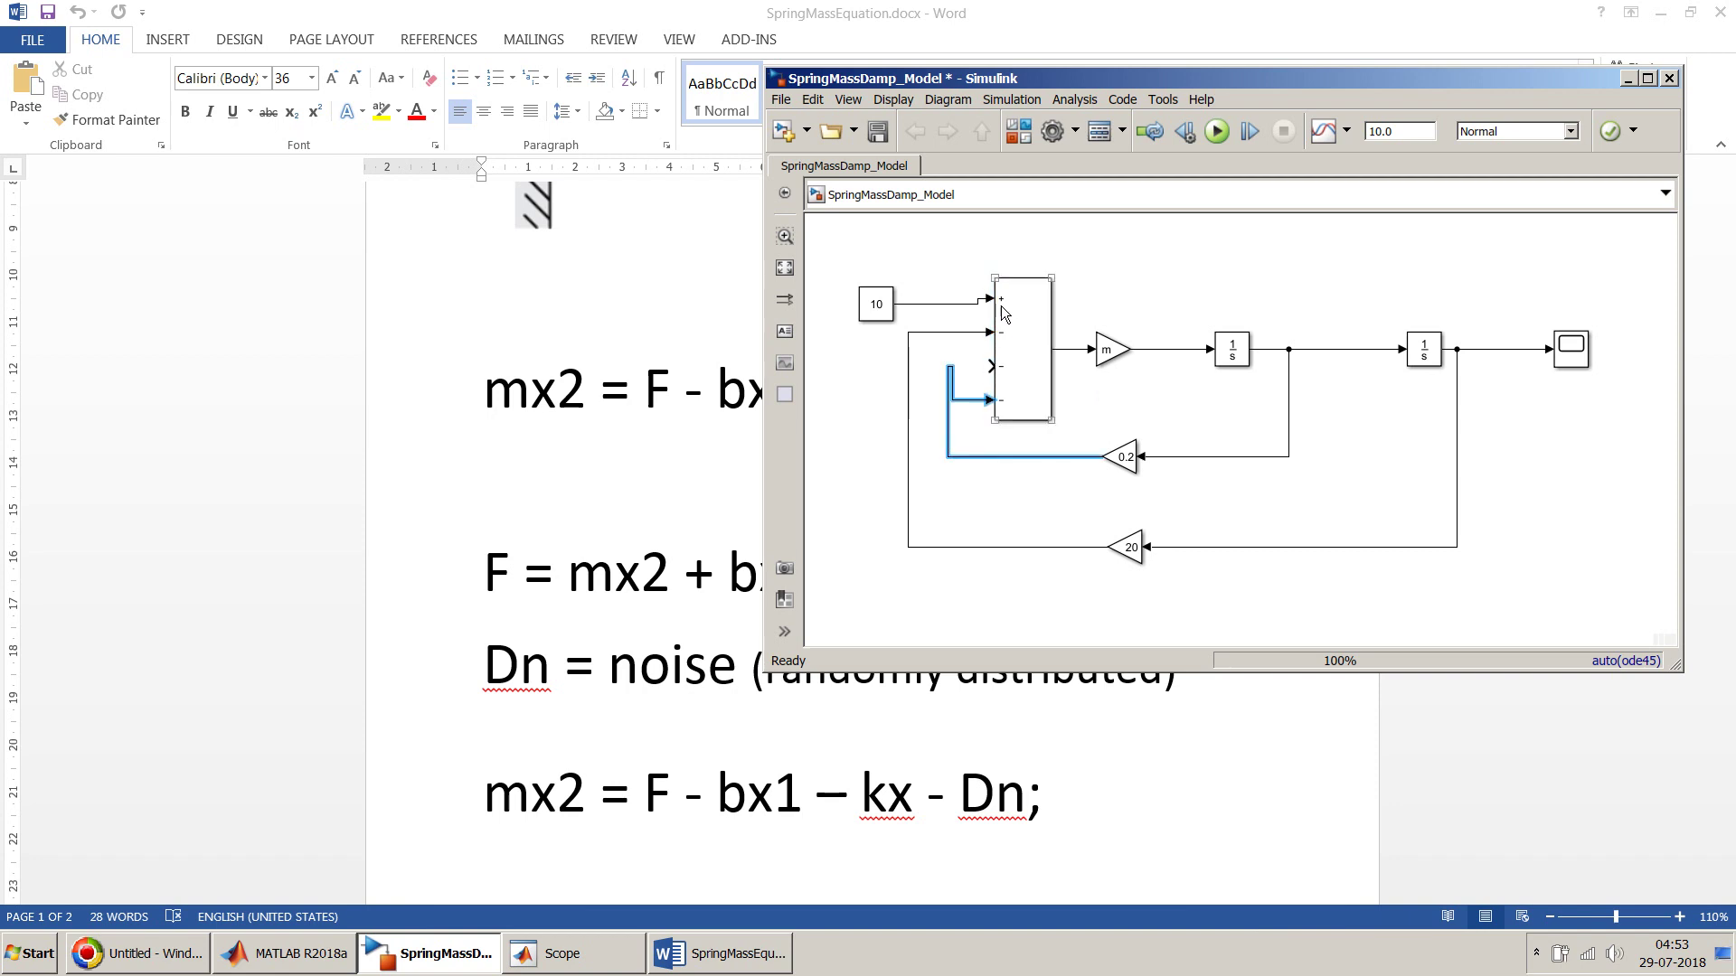
left_click(992, 335)
left_click_drag(992, 336, 990, 366)
left_click(951, 375)
left_click_drag(938, 333, 940, 365)
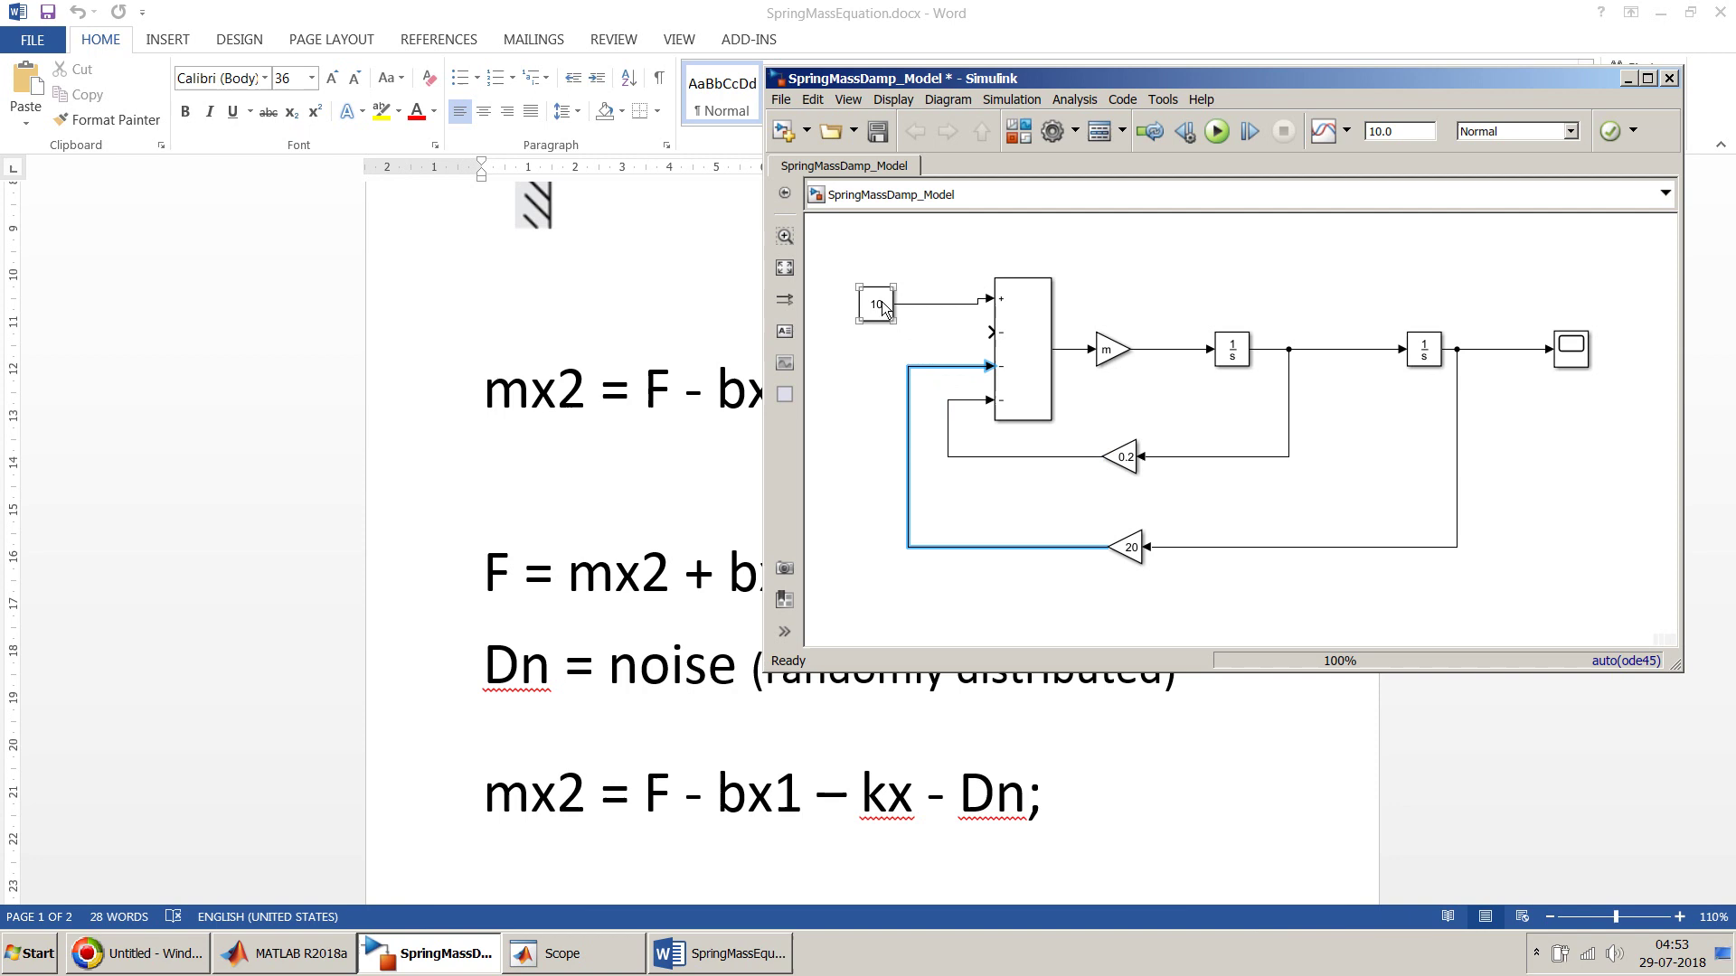
left_click_drag(875, 304, 870, 269)
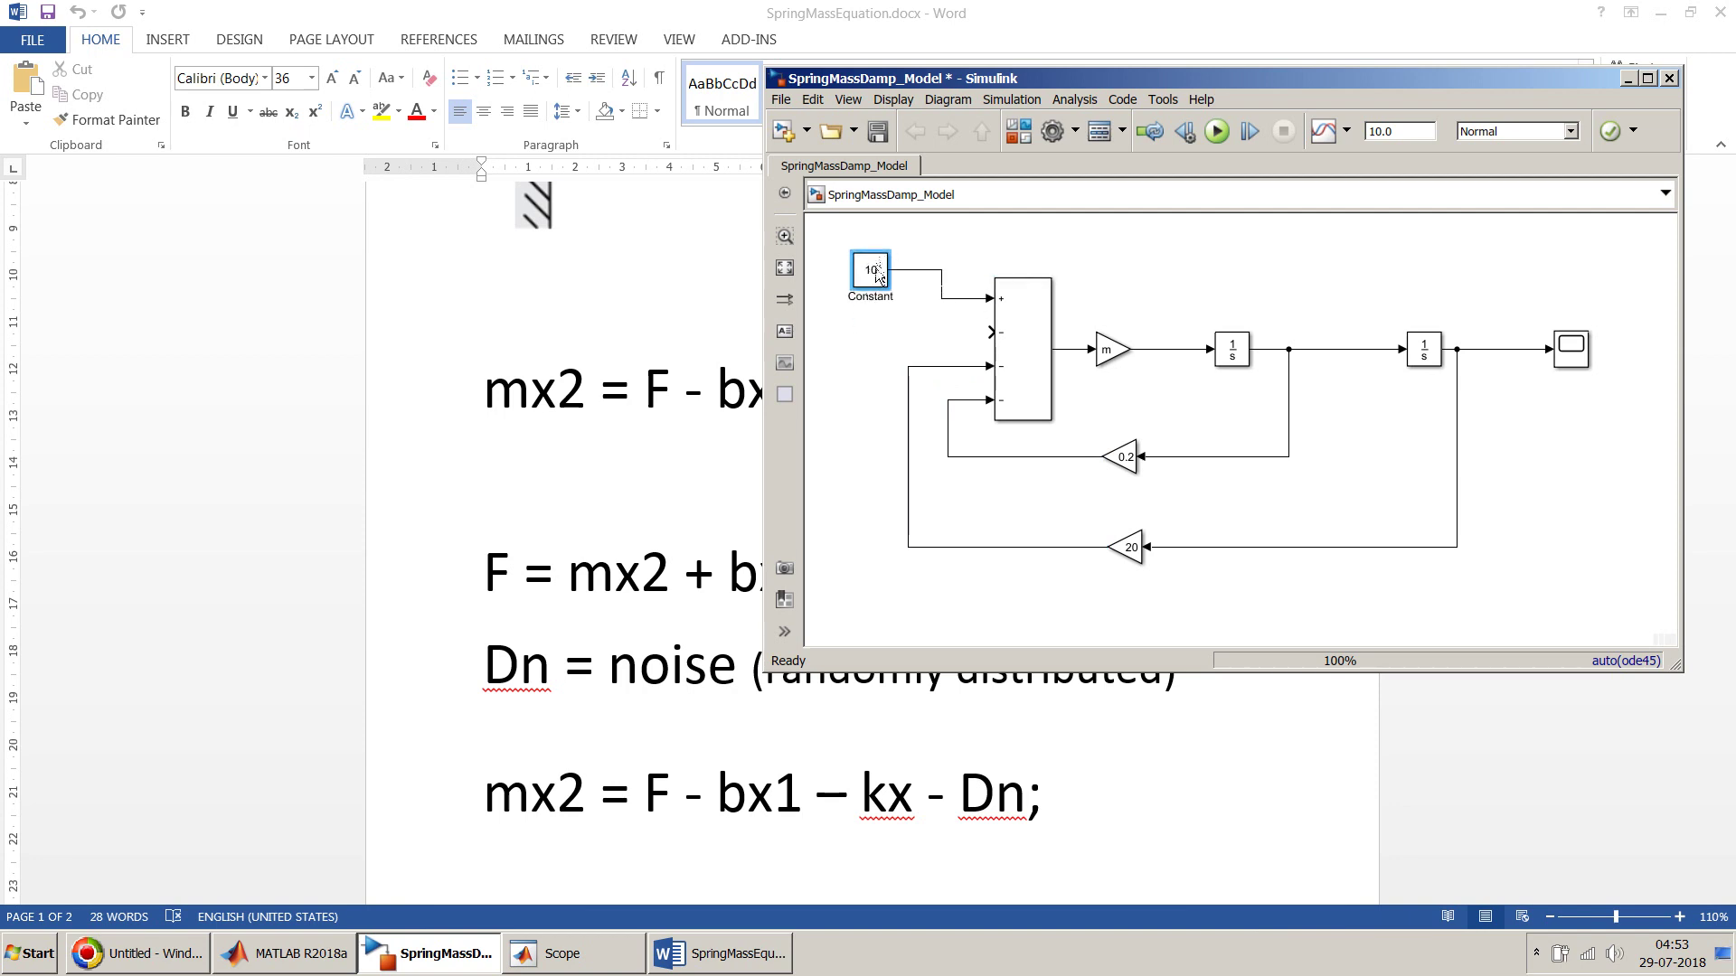
Insert a Random Number block via a 'rand' search and wire it to the Sum's second input
left_click(838, 344)
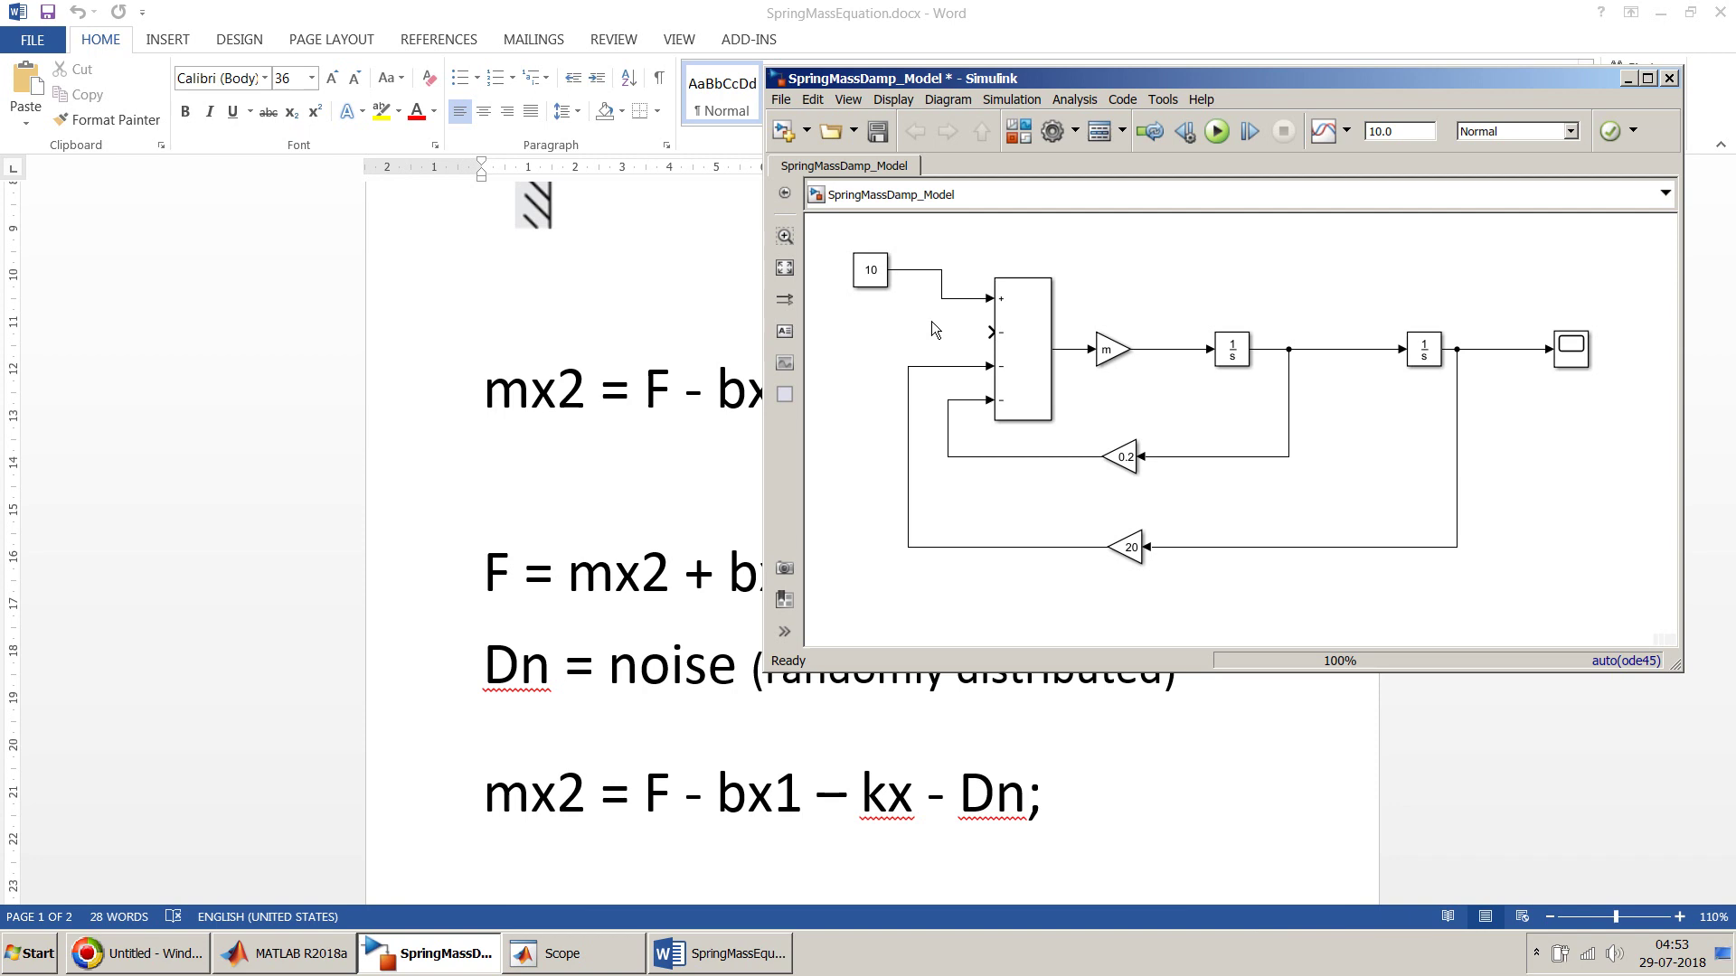
double_click(857, 324)
type("rn")
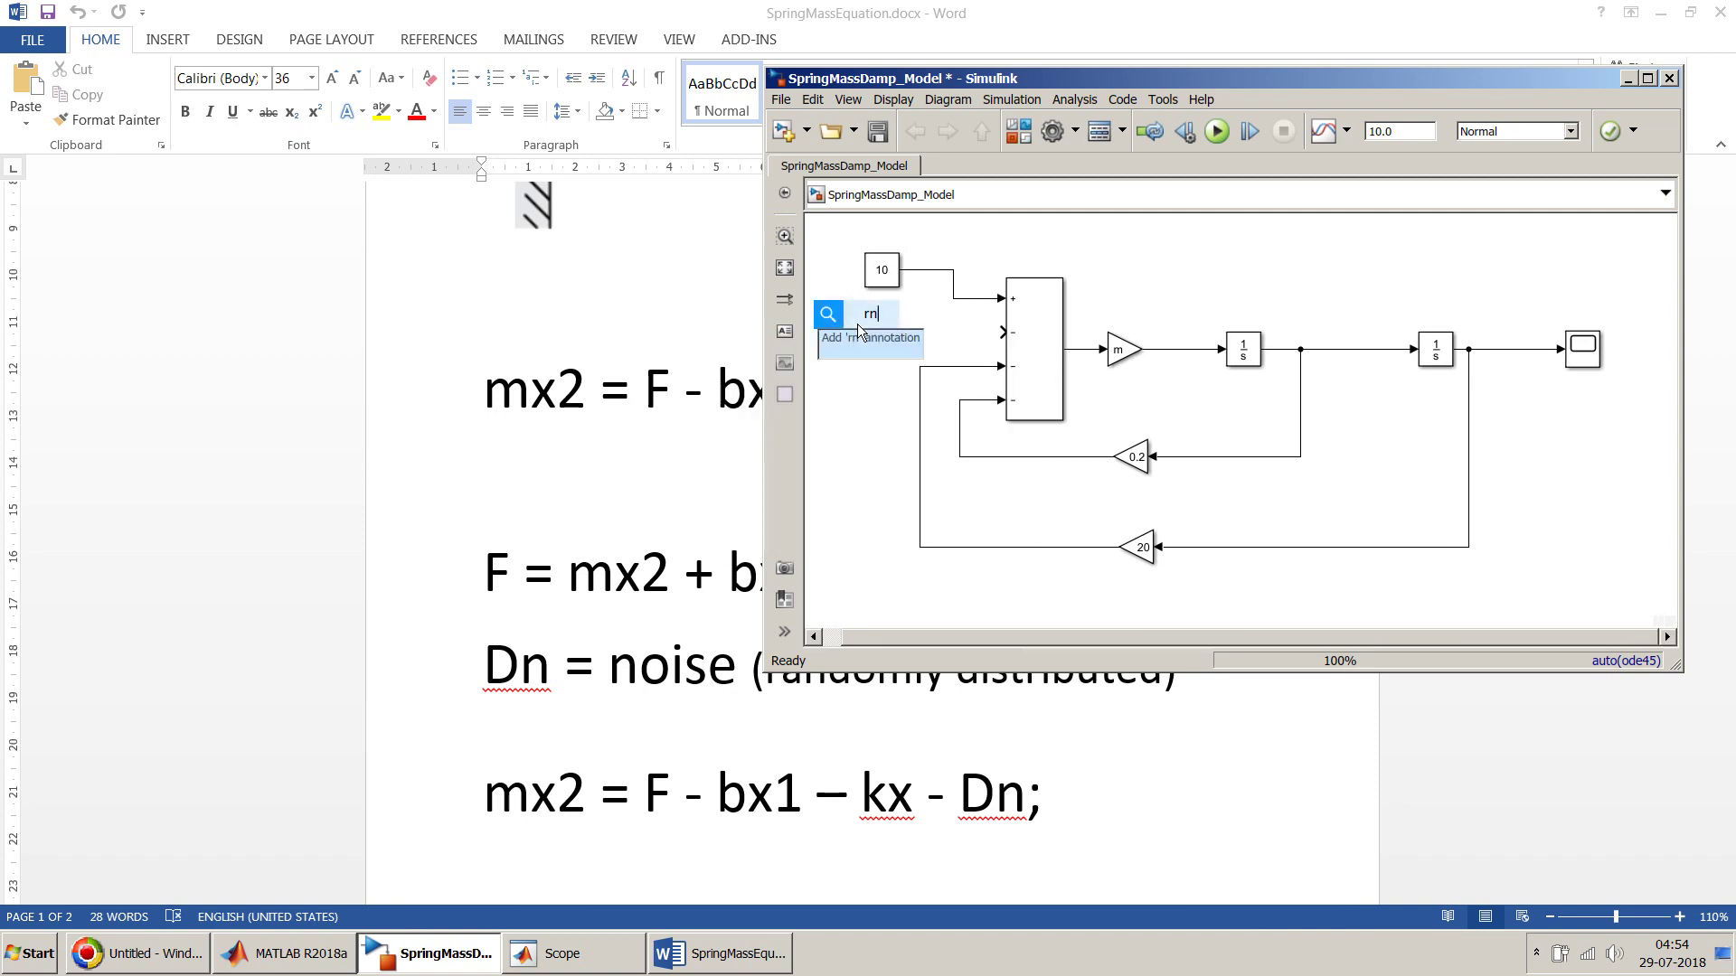
key("BackSpace")
type("and")
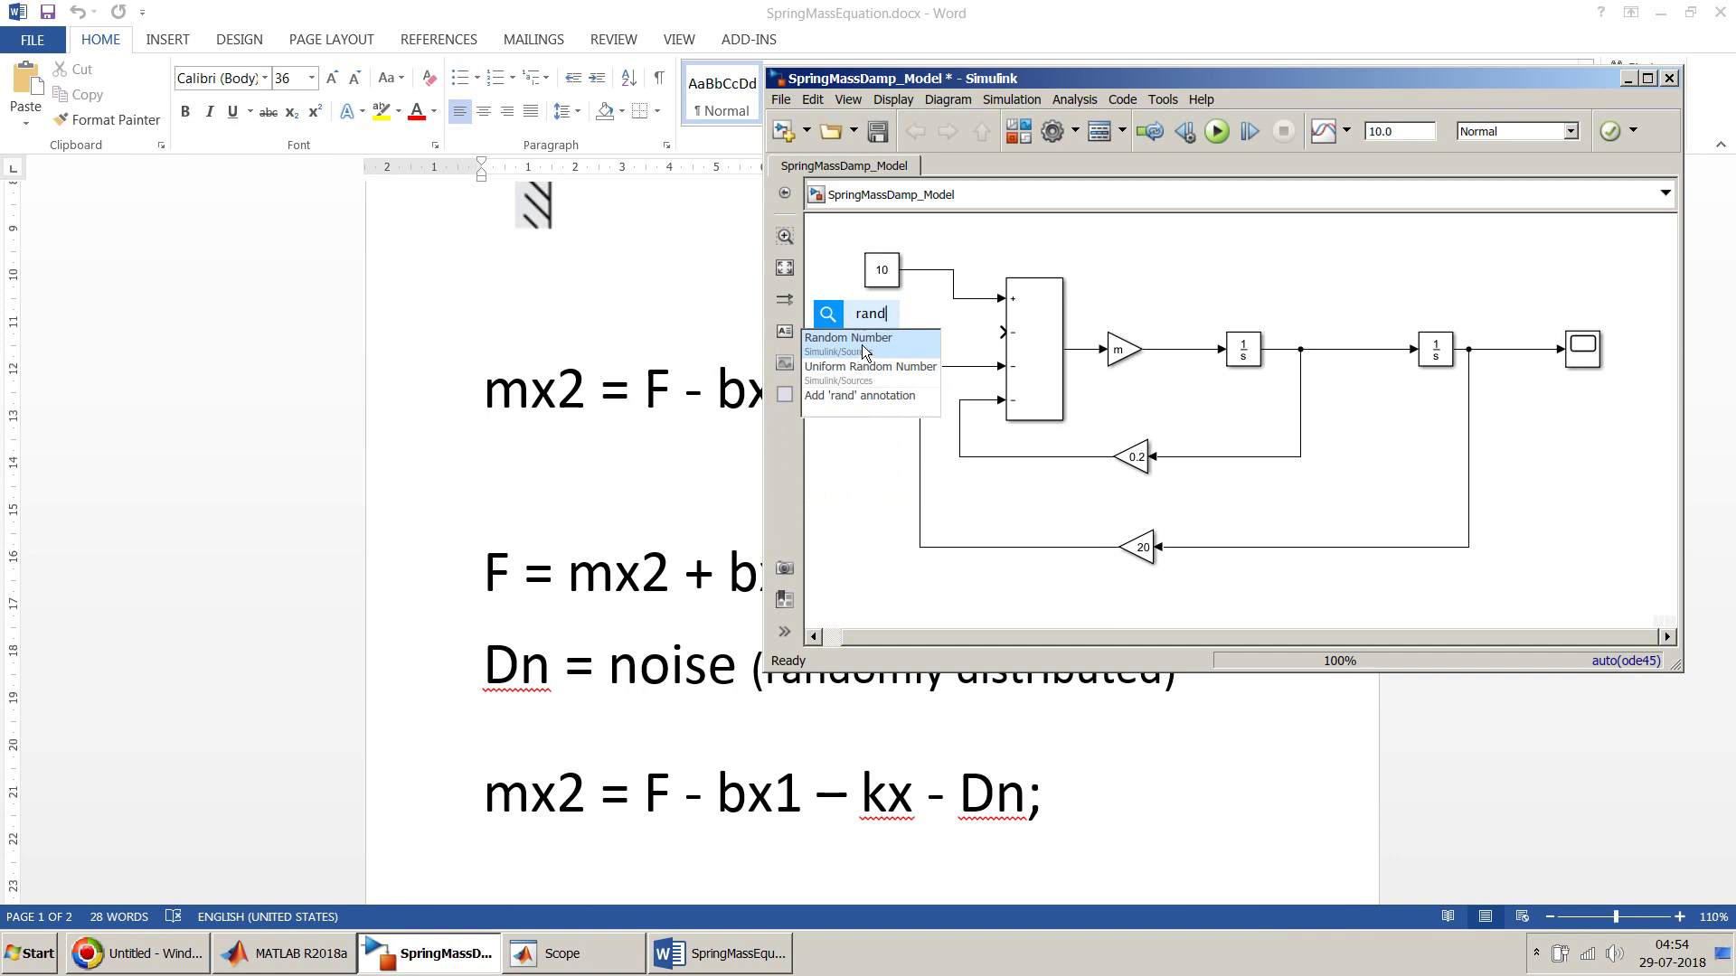
left_click(873, 351)
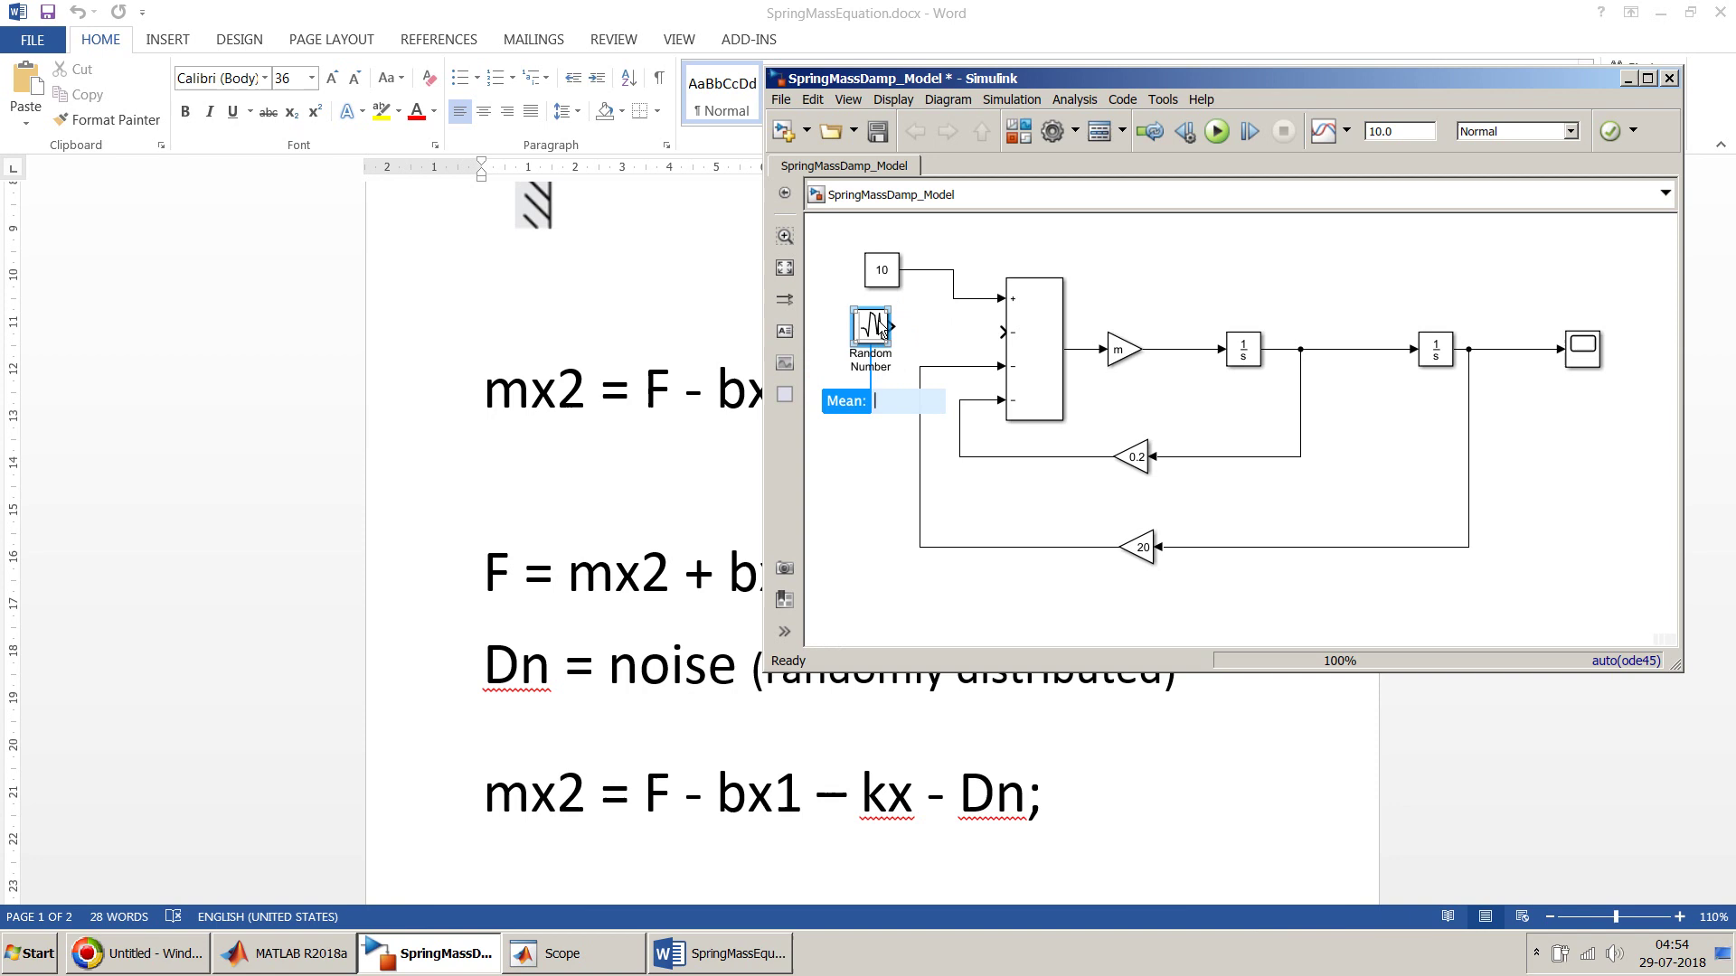
left_click_drag(881, 328, 858, 337)
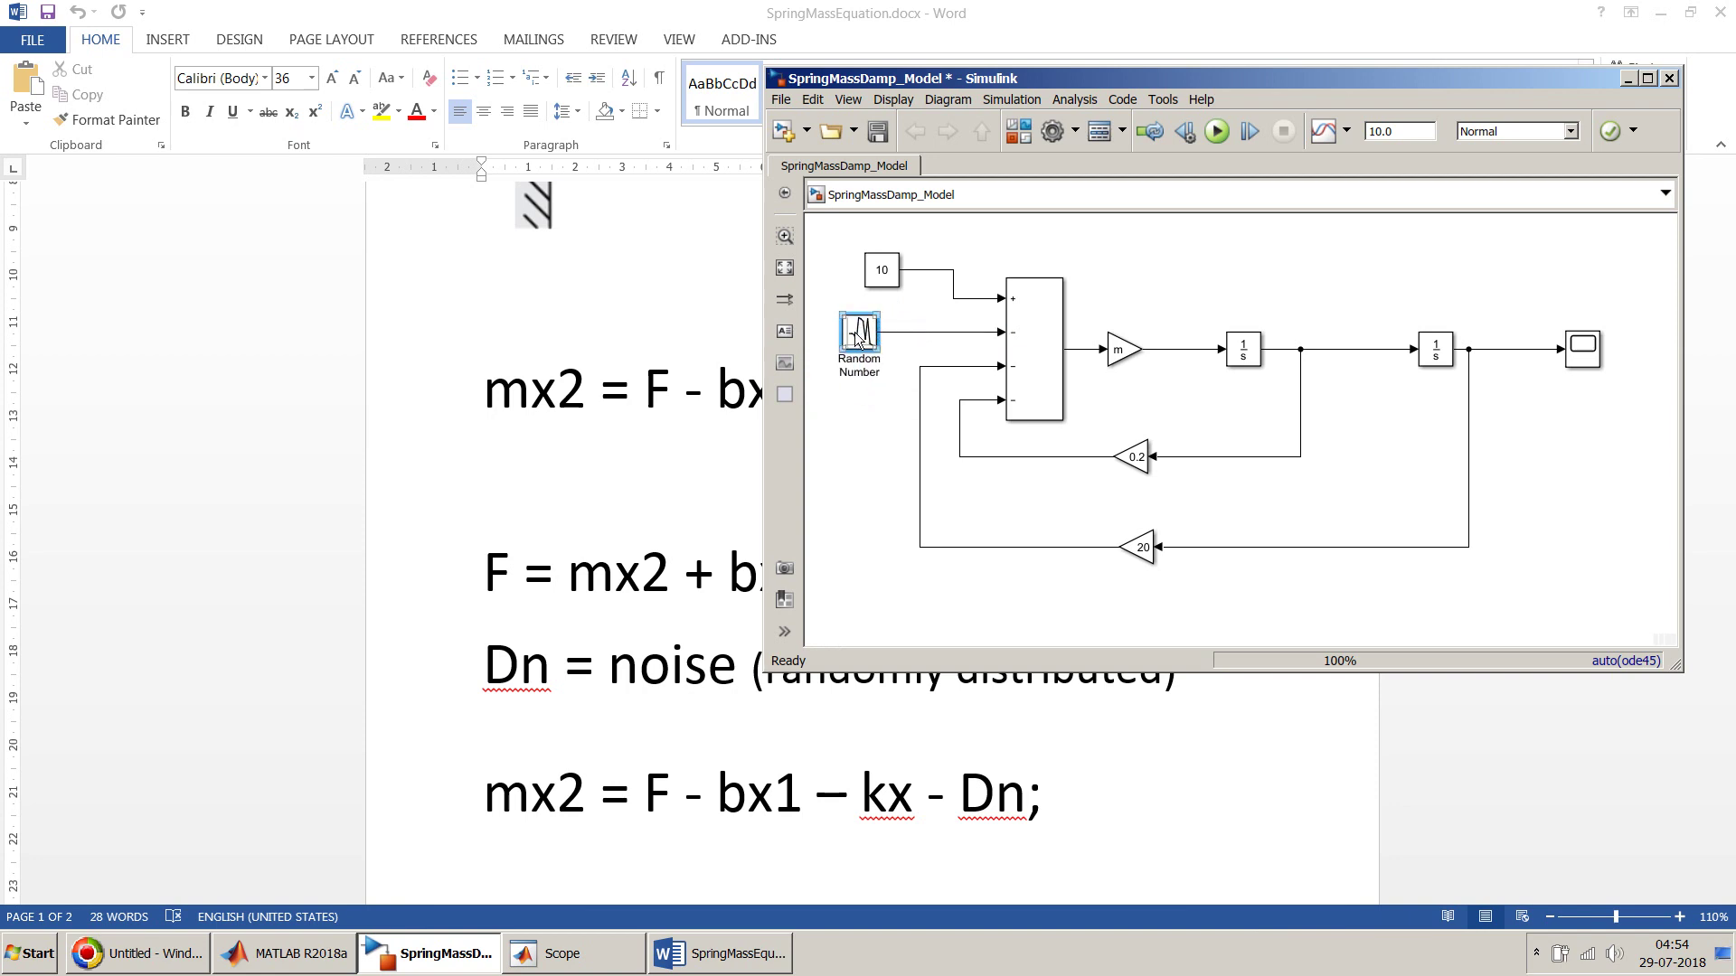
double_click(858, 336)
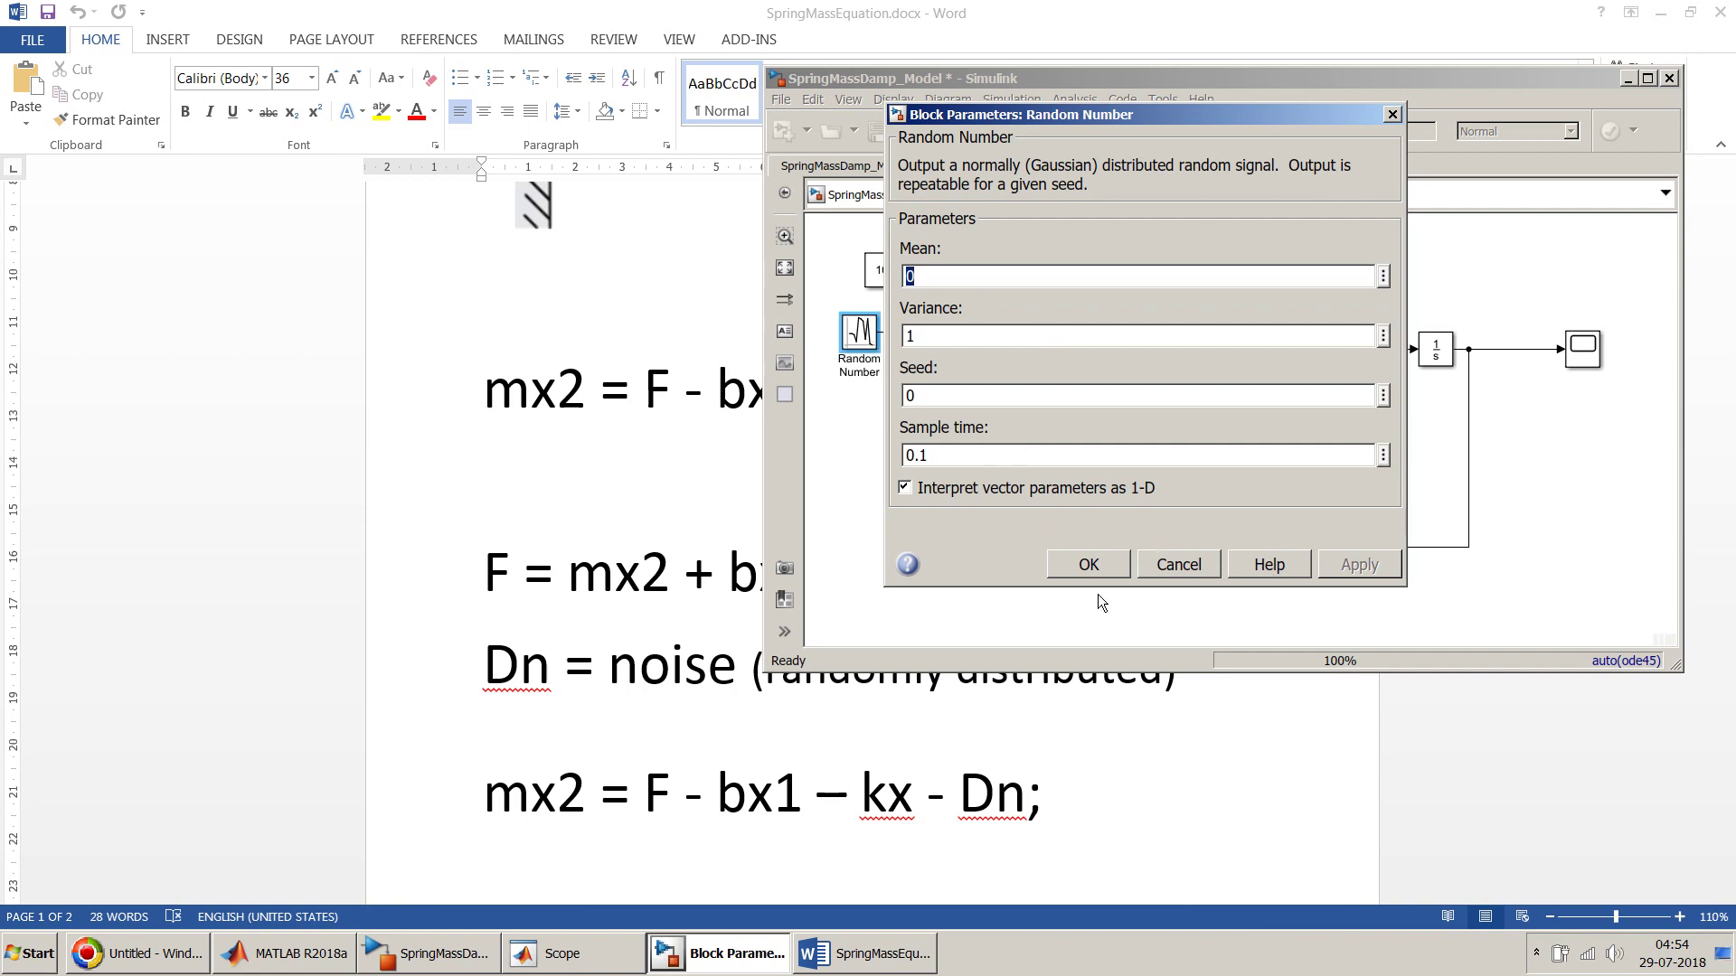
left_click(1089, 564)
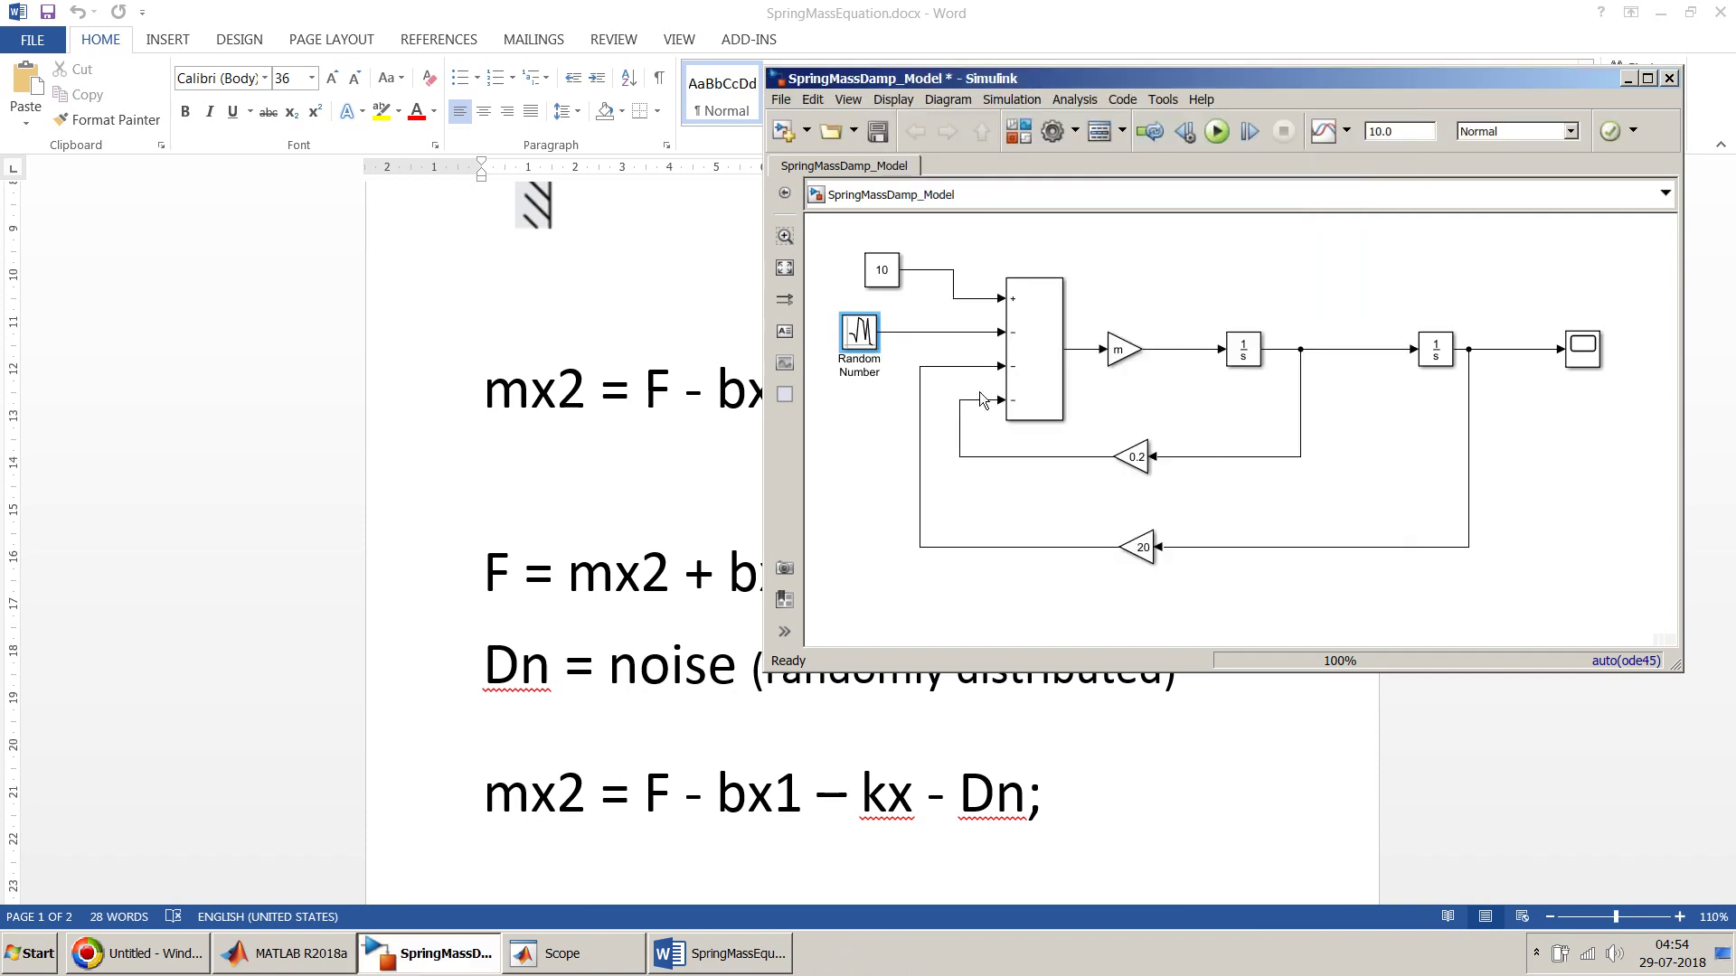
Copy a Scope onto the Random Number line, then save and rerun the model
left_click_drag(862, 336, 839, 336)
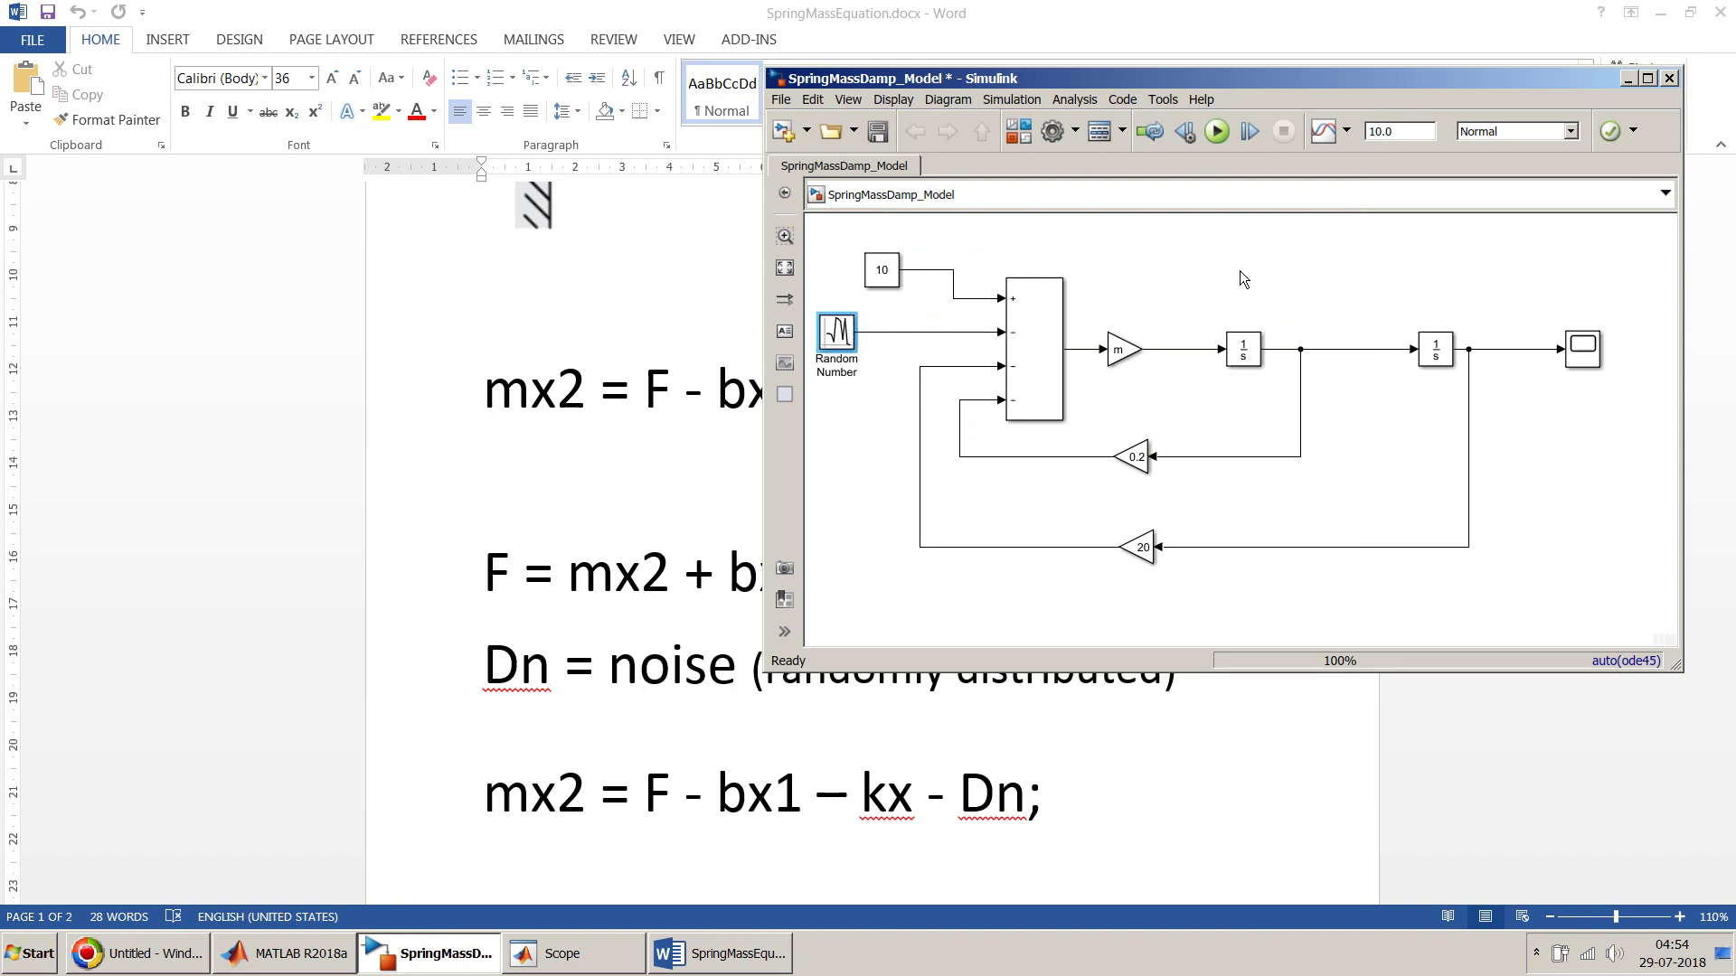
mouse_move(1584, 349)
left_mouse_down("ctrl")
mouse_move(895, 437)
mouse_move(860, 371)
mouse_move(868, 312)
mouse_move(869, 331)
left_mouse_up("ctrl")
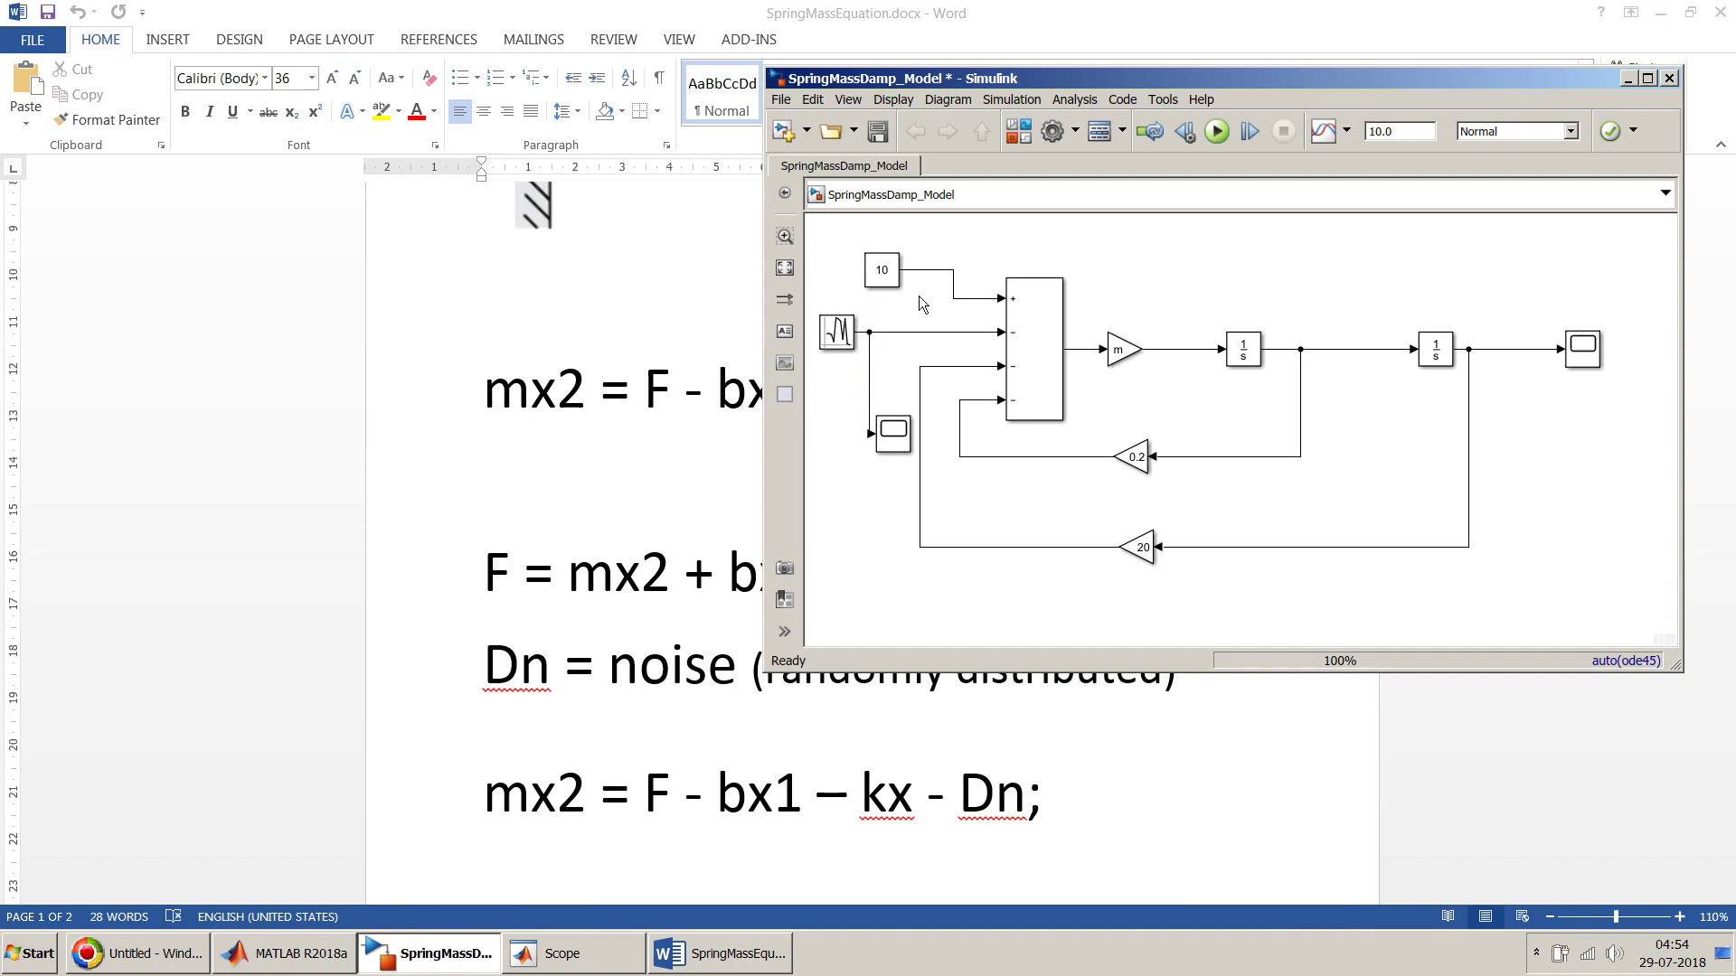
left_click(879, 141)
left_click(1226, 129)
Open the Scope and Scope1 plots and arrange them on the left of the screen
double_click(1589, 348)
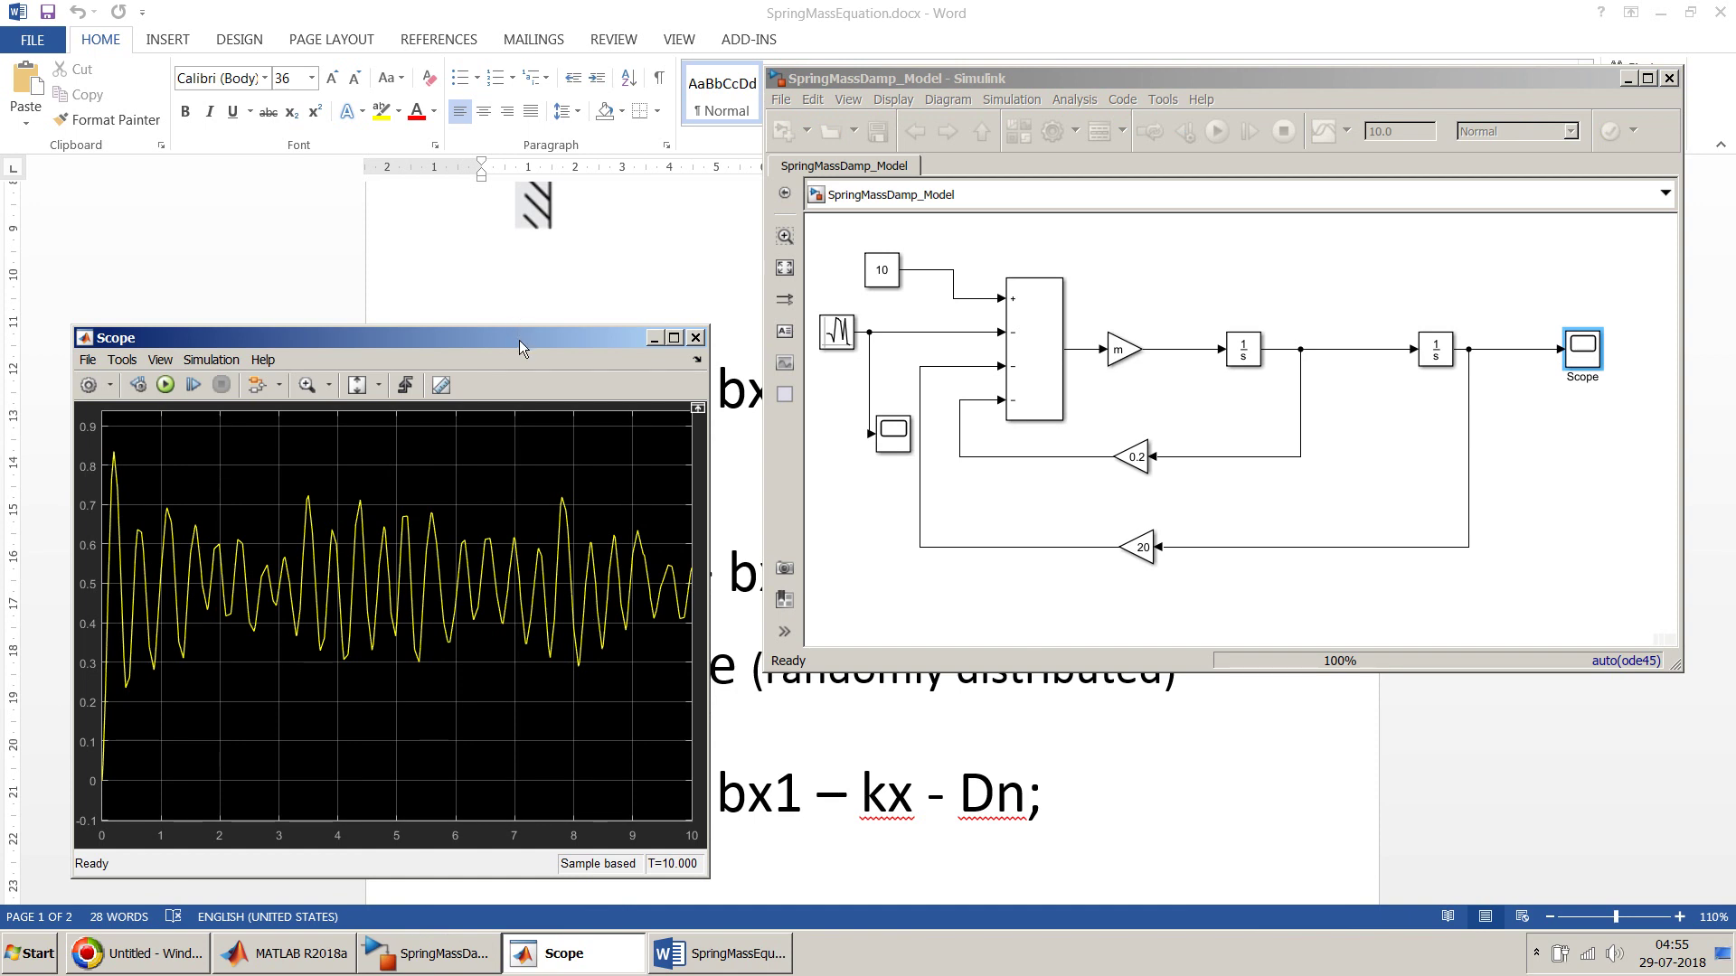
left_click_drag(519, 340, 515, 16)
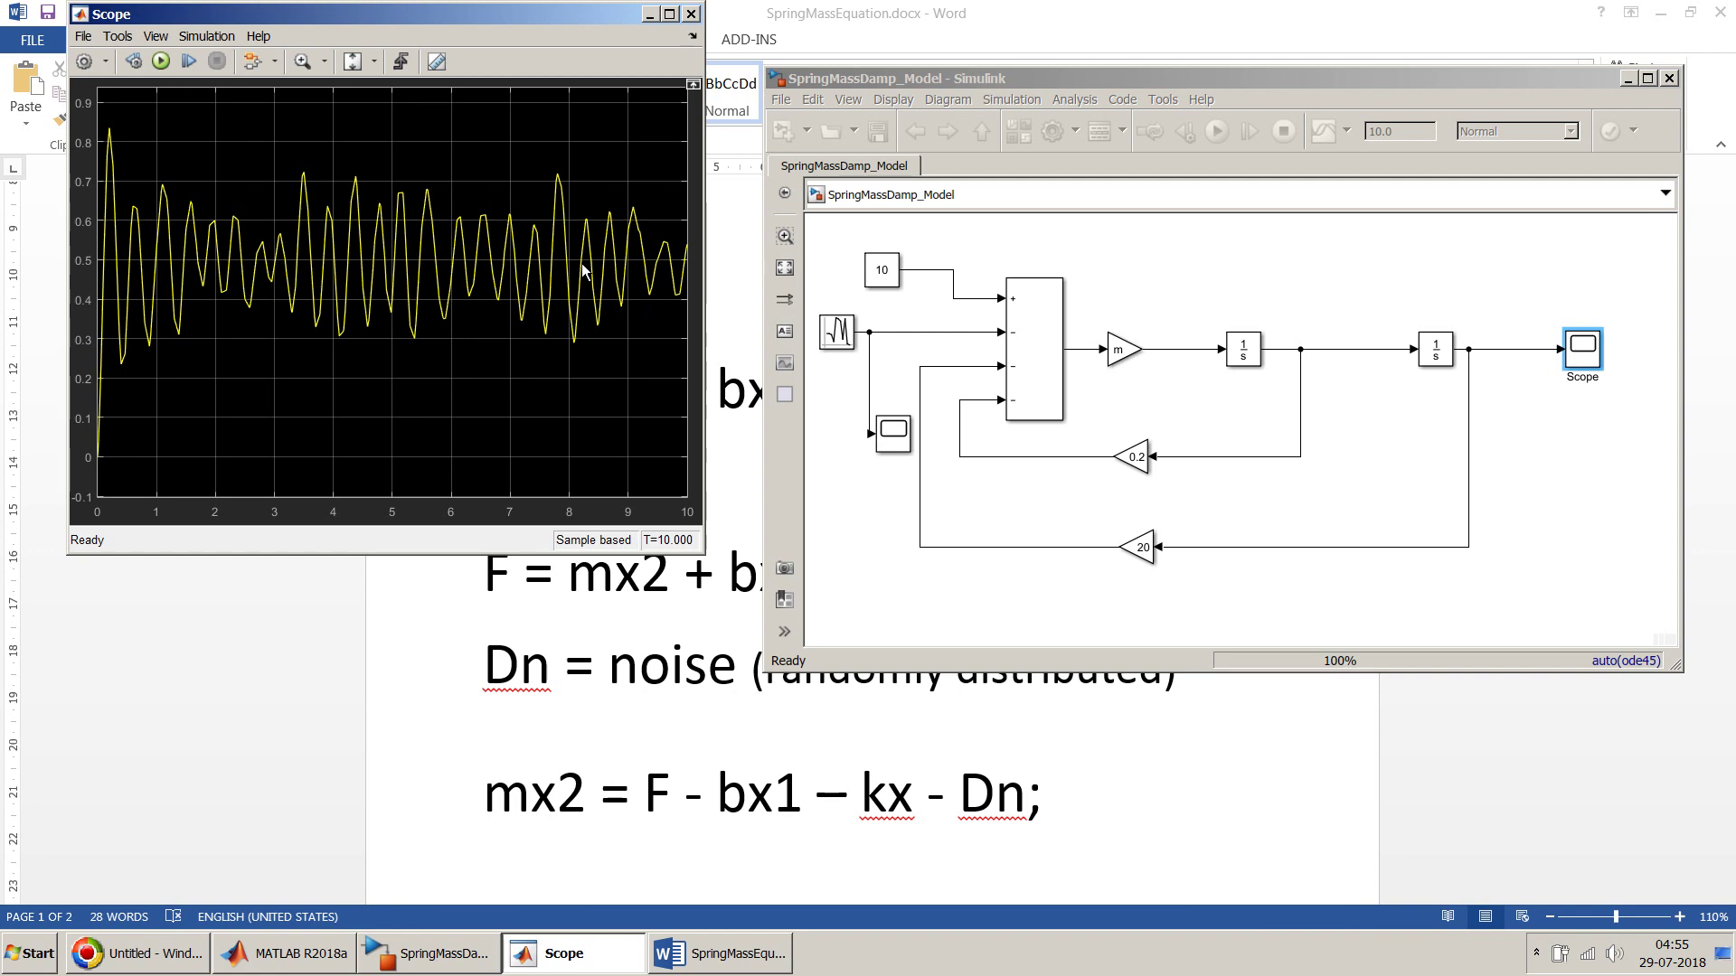
double_click(891, 431)
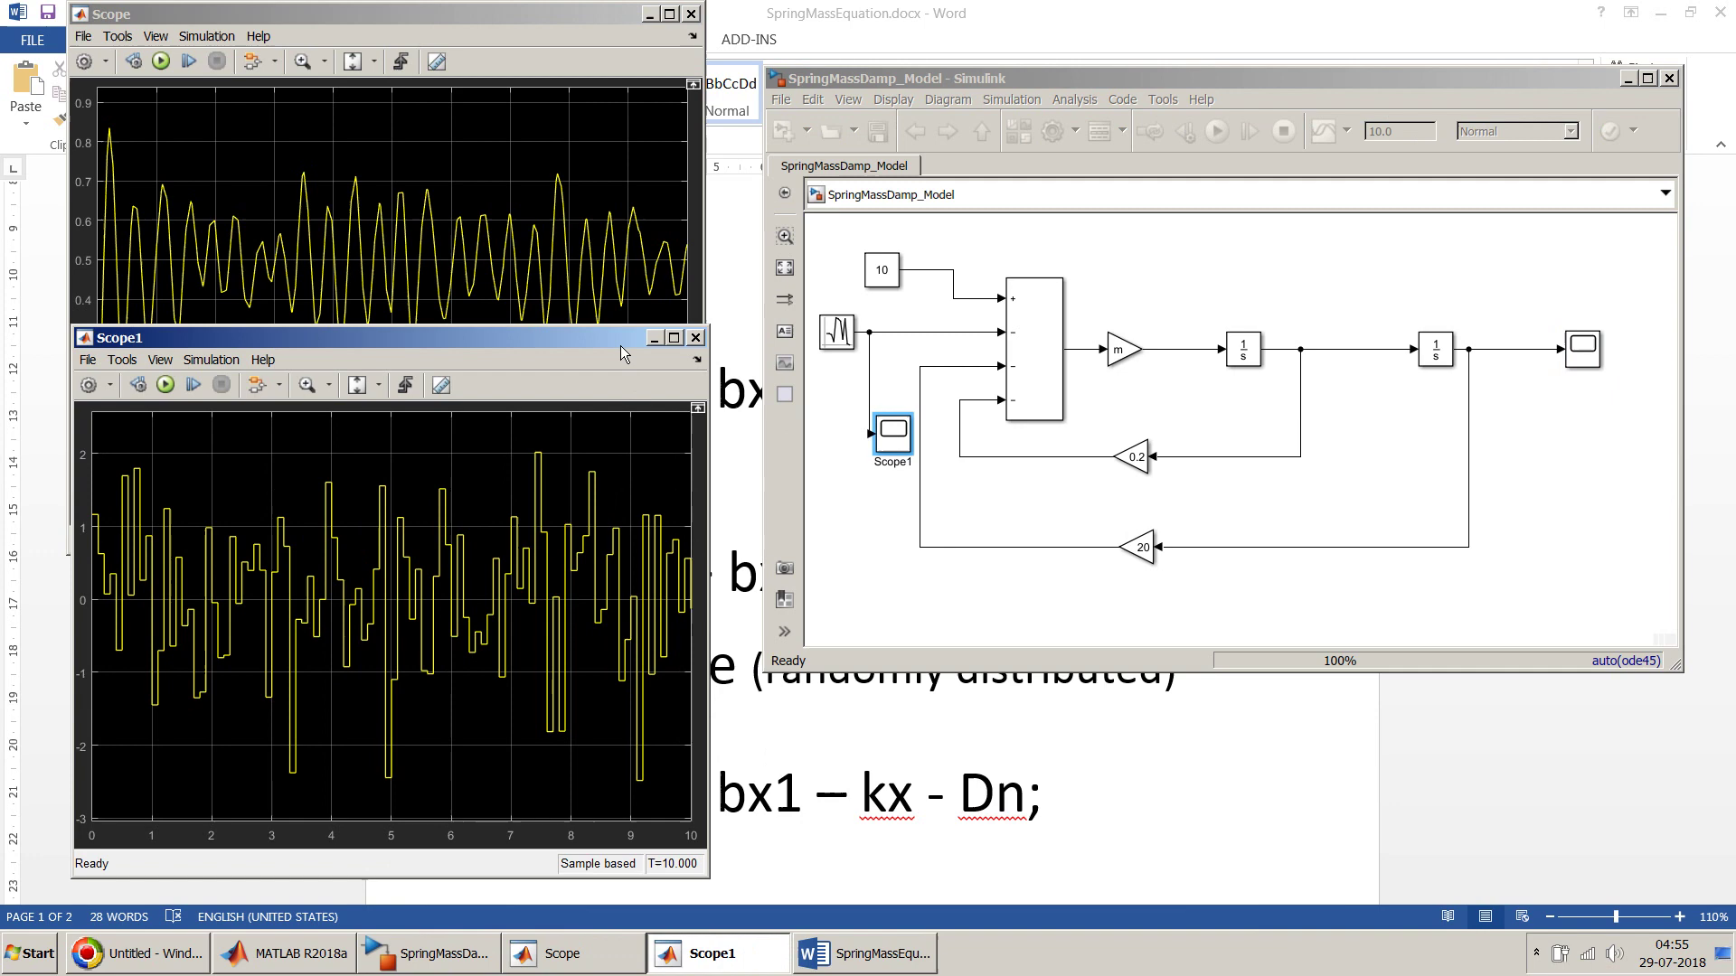
left_click_drag(621, 351, 613, 368)
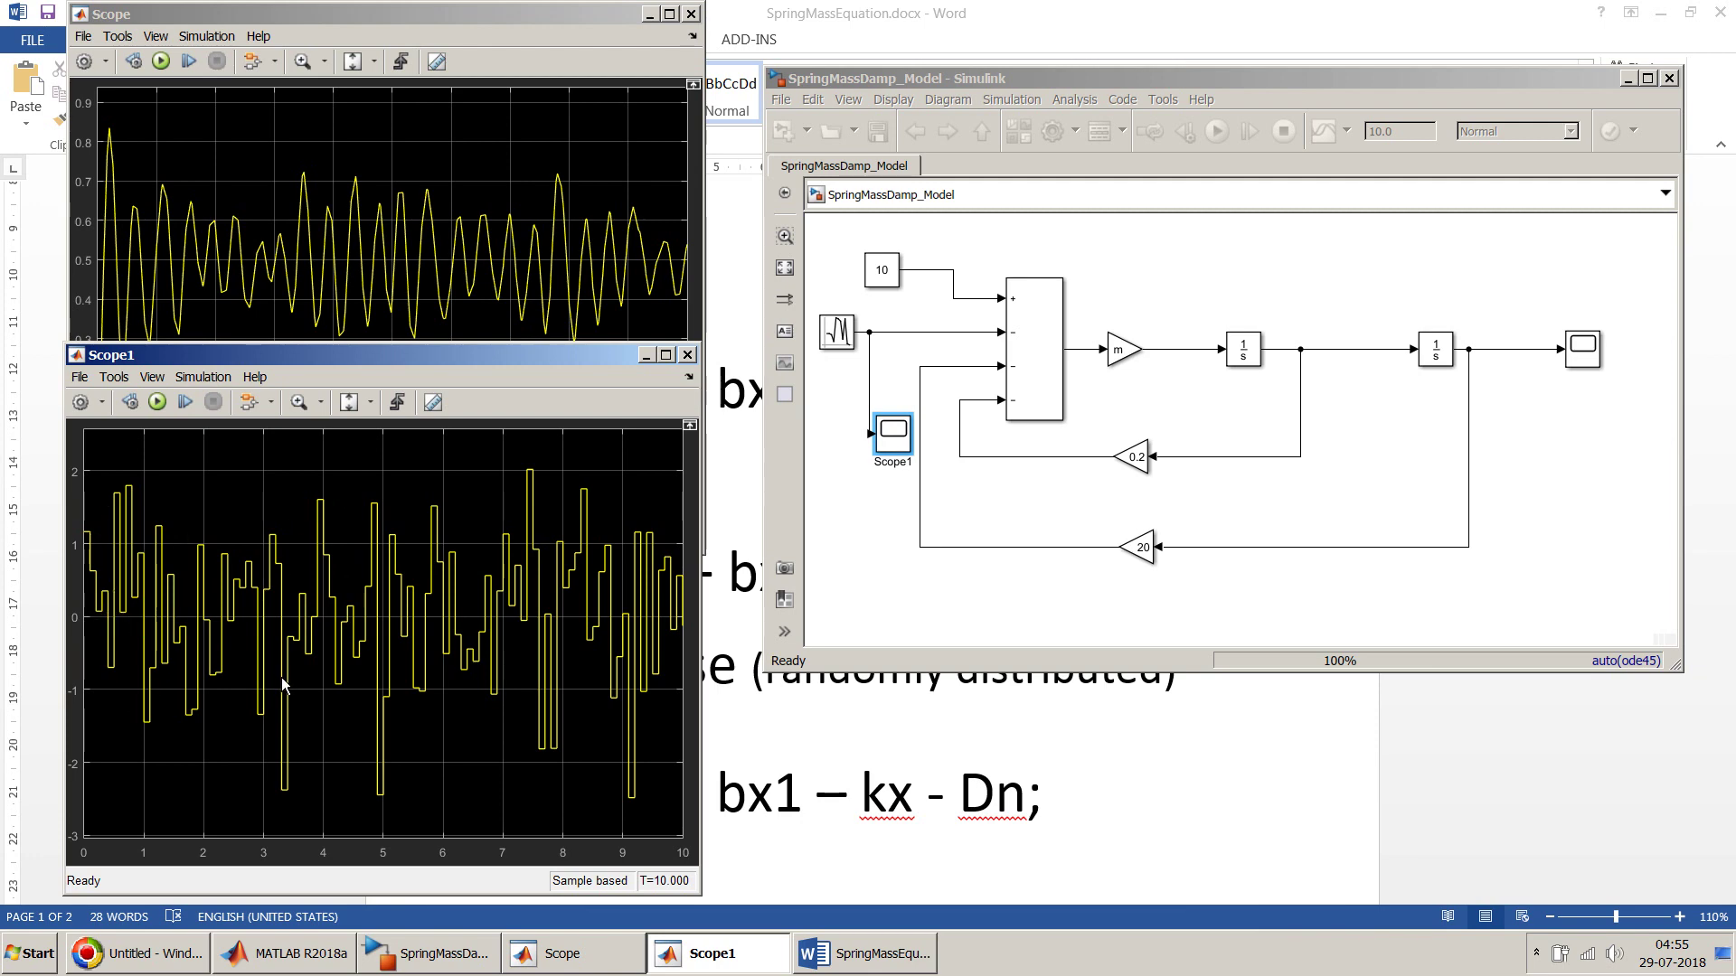
left_click(529, 22)
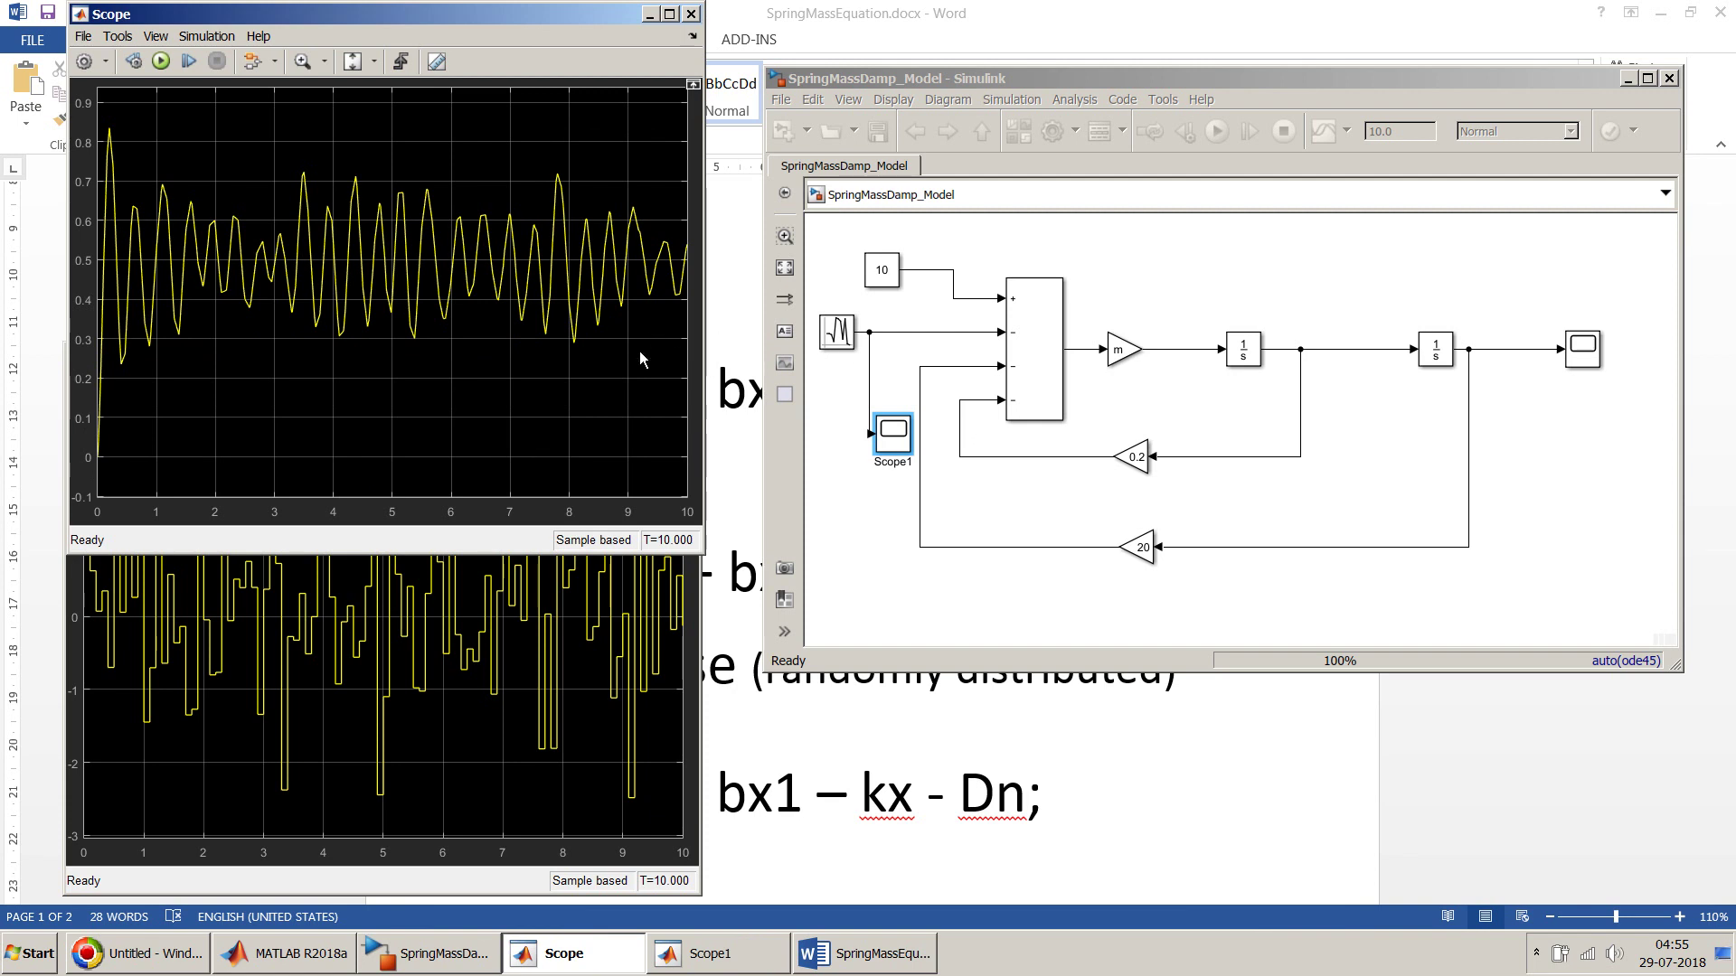
Set the Random Number block's Variance to 0 and apply it
left_click(842, 333)
double_click(843, 333)
double_click(937, 339)
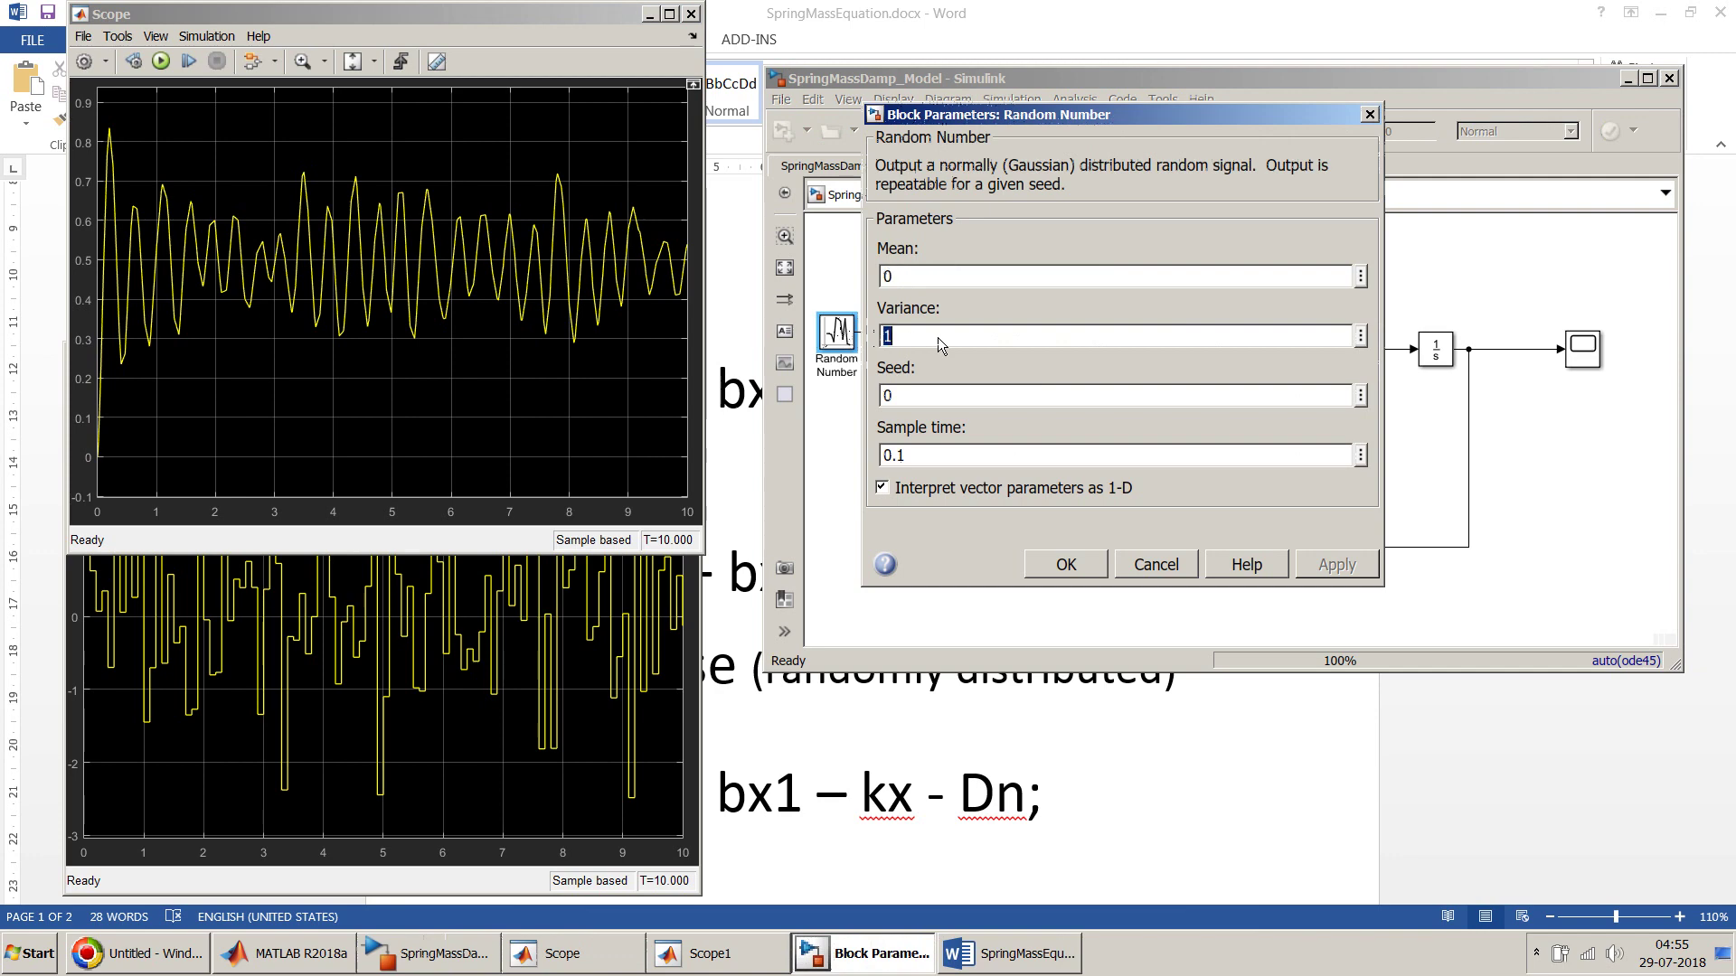
type("0")
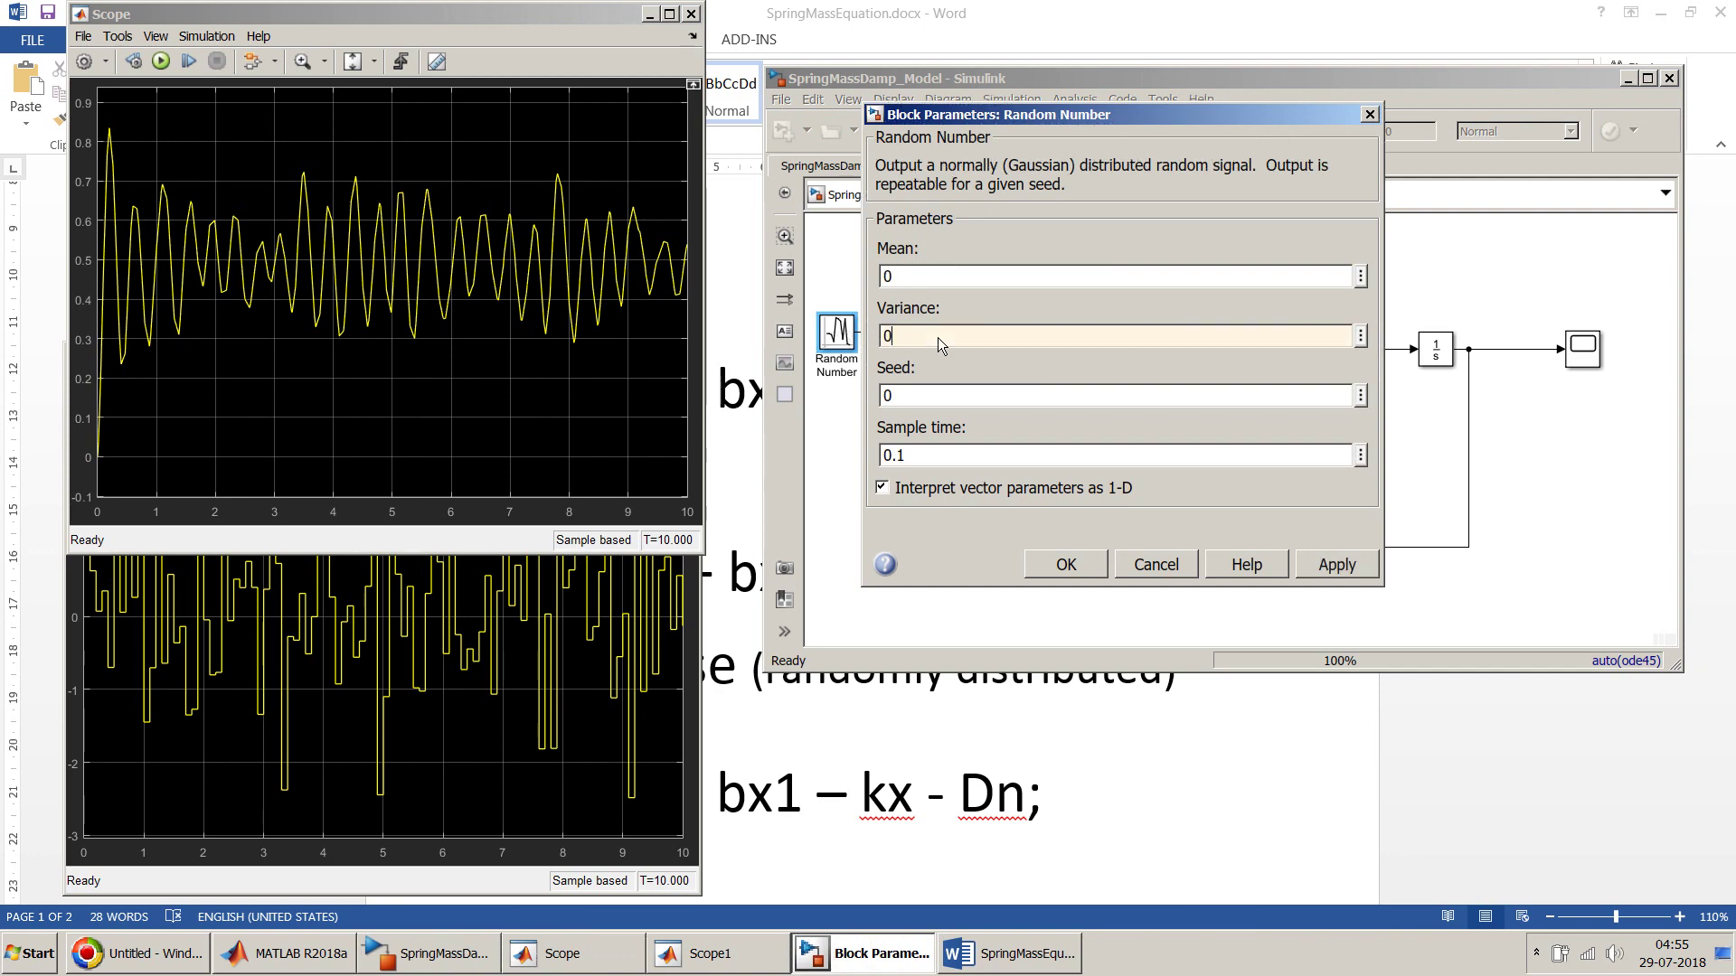
left_click(1328, 562)
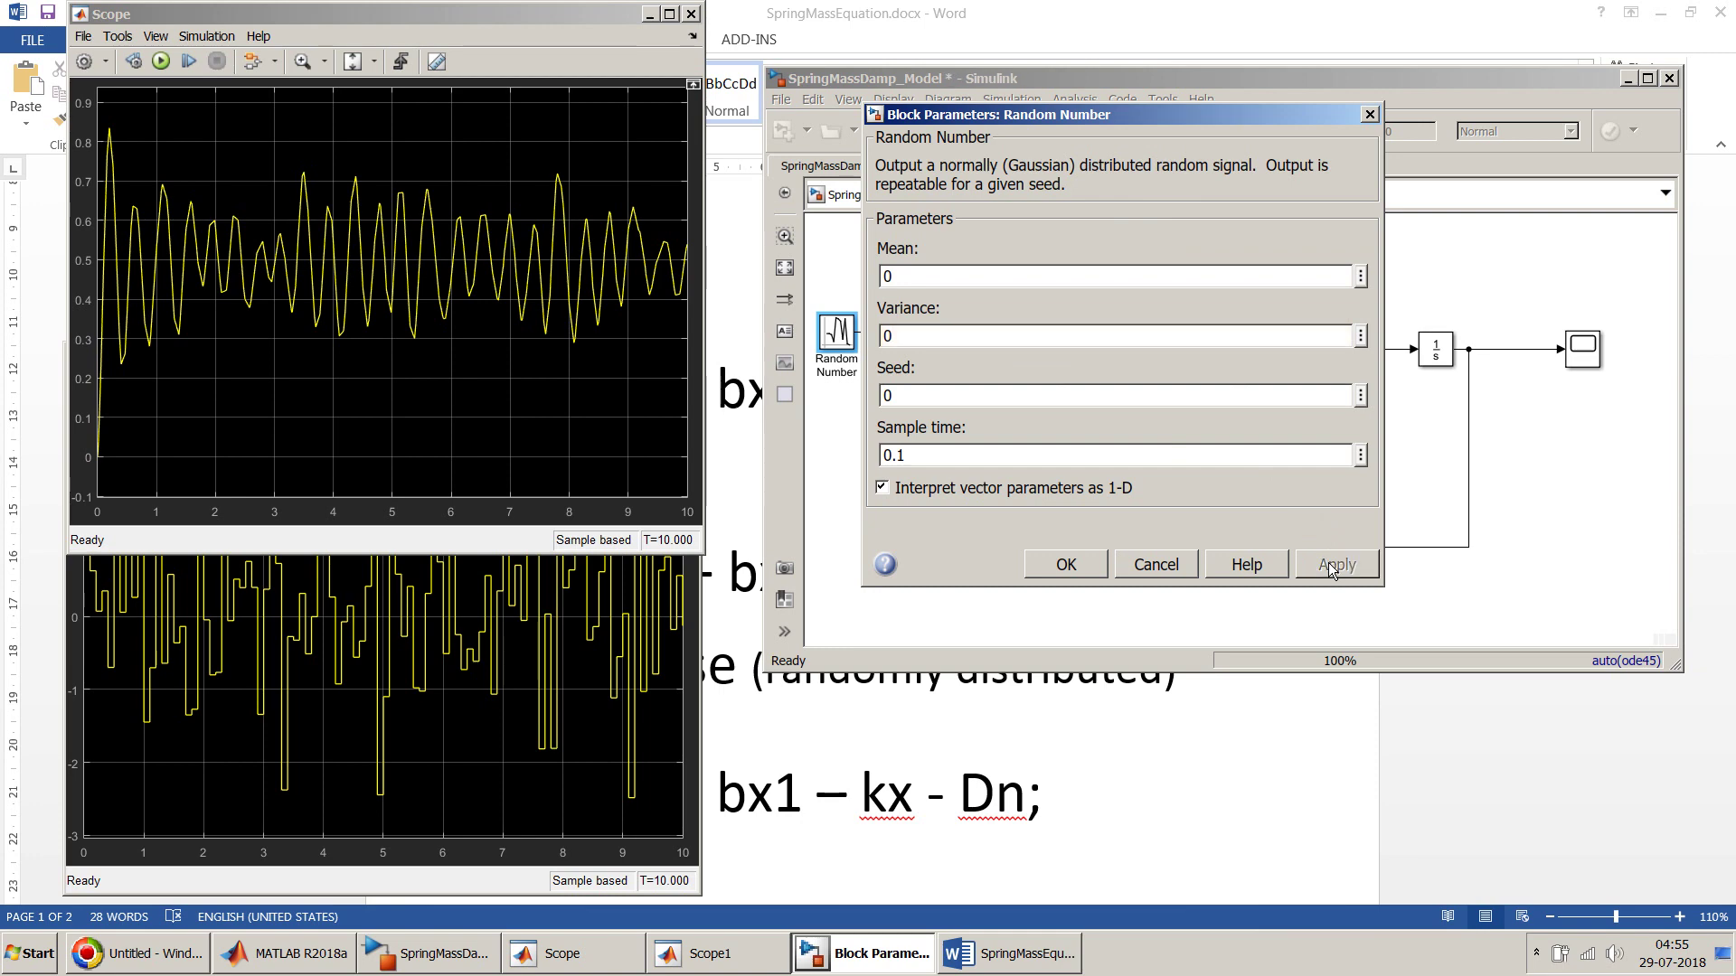
Rerun the simulation and check the clean, noise-free position plot
left_click_drag(1181, 115, 1499, 387)
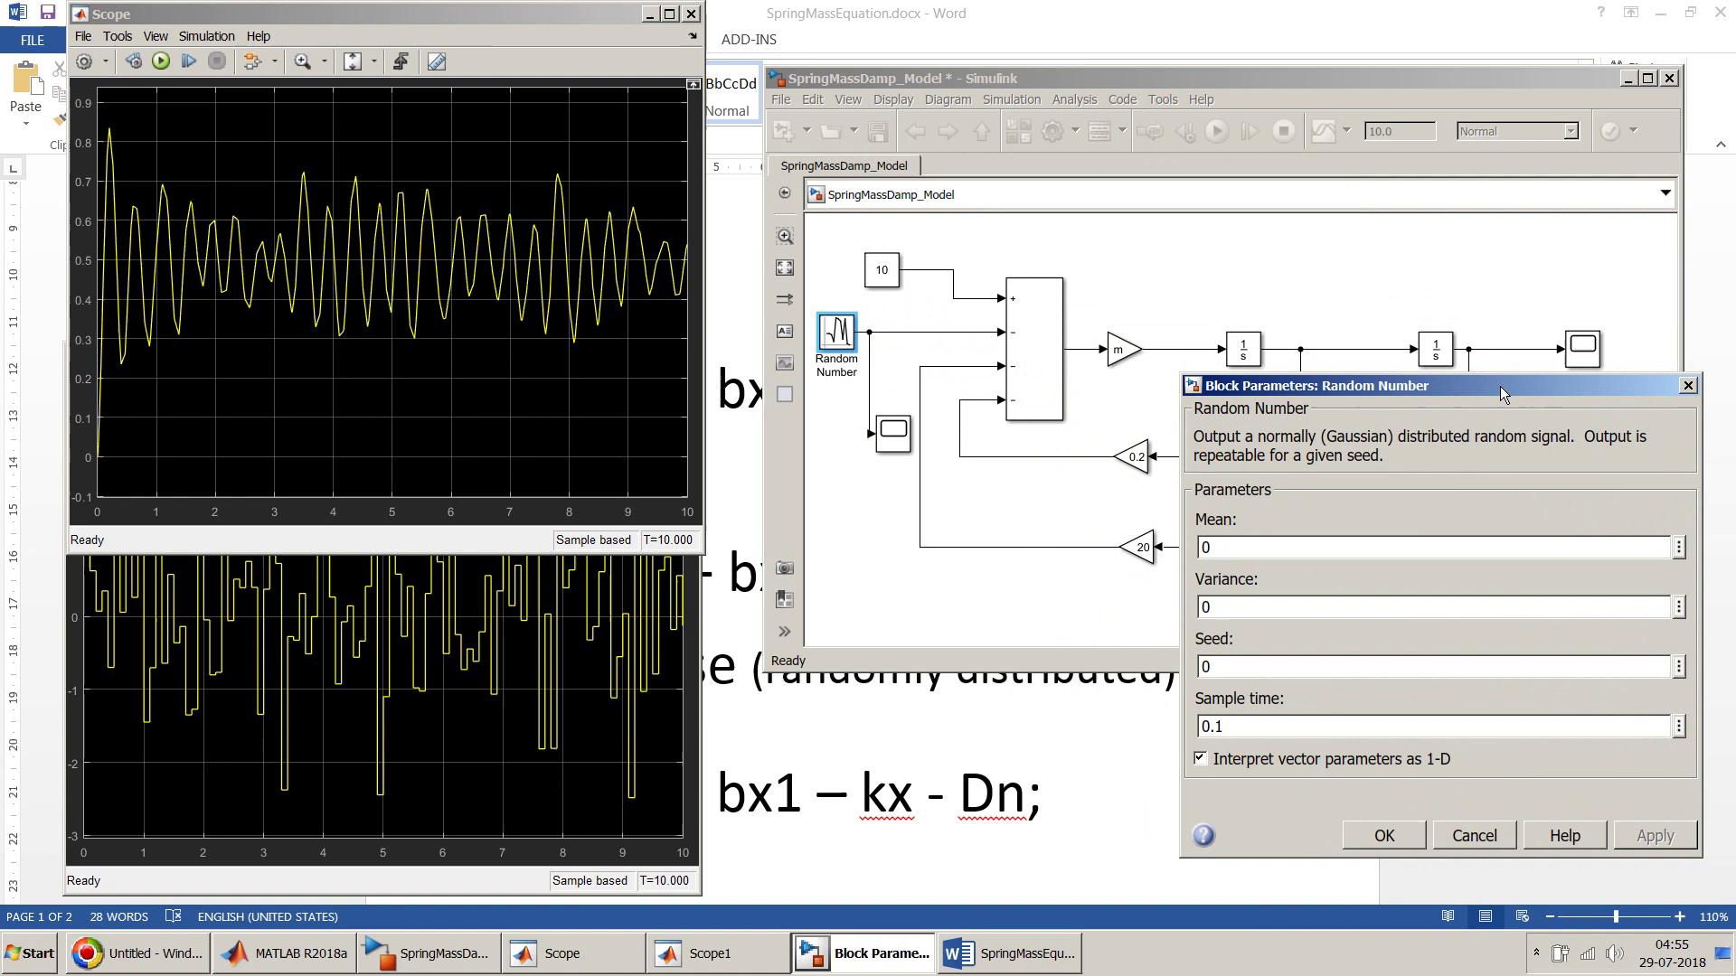
left_click(492, 159)
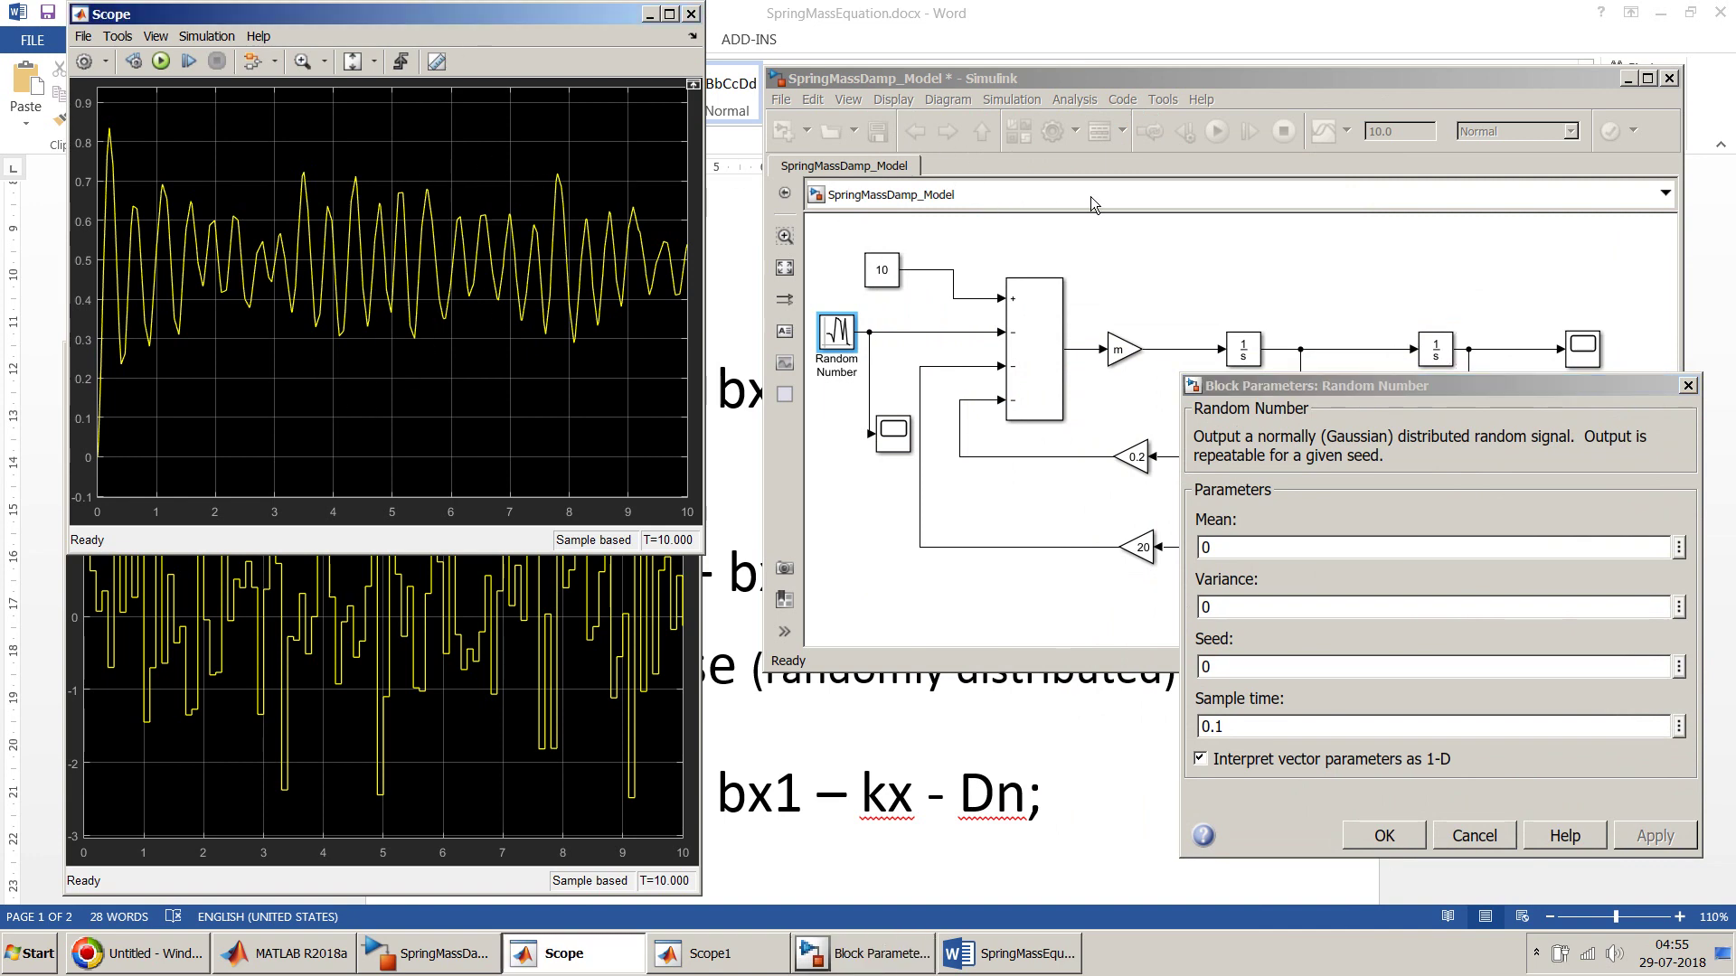
left_click(1181, 217)
left_click(1216, 131)
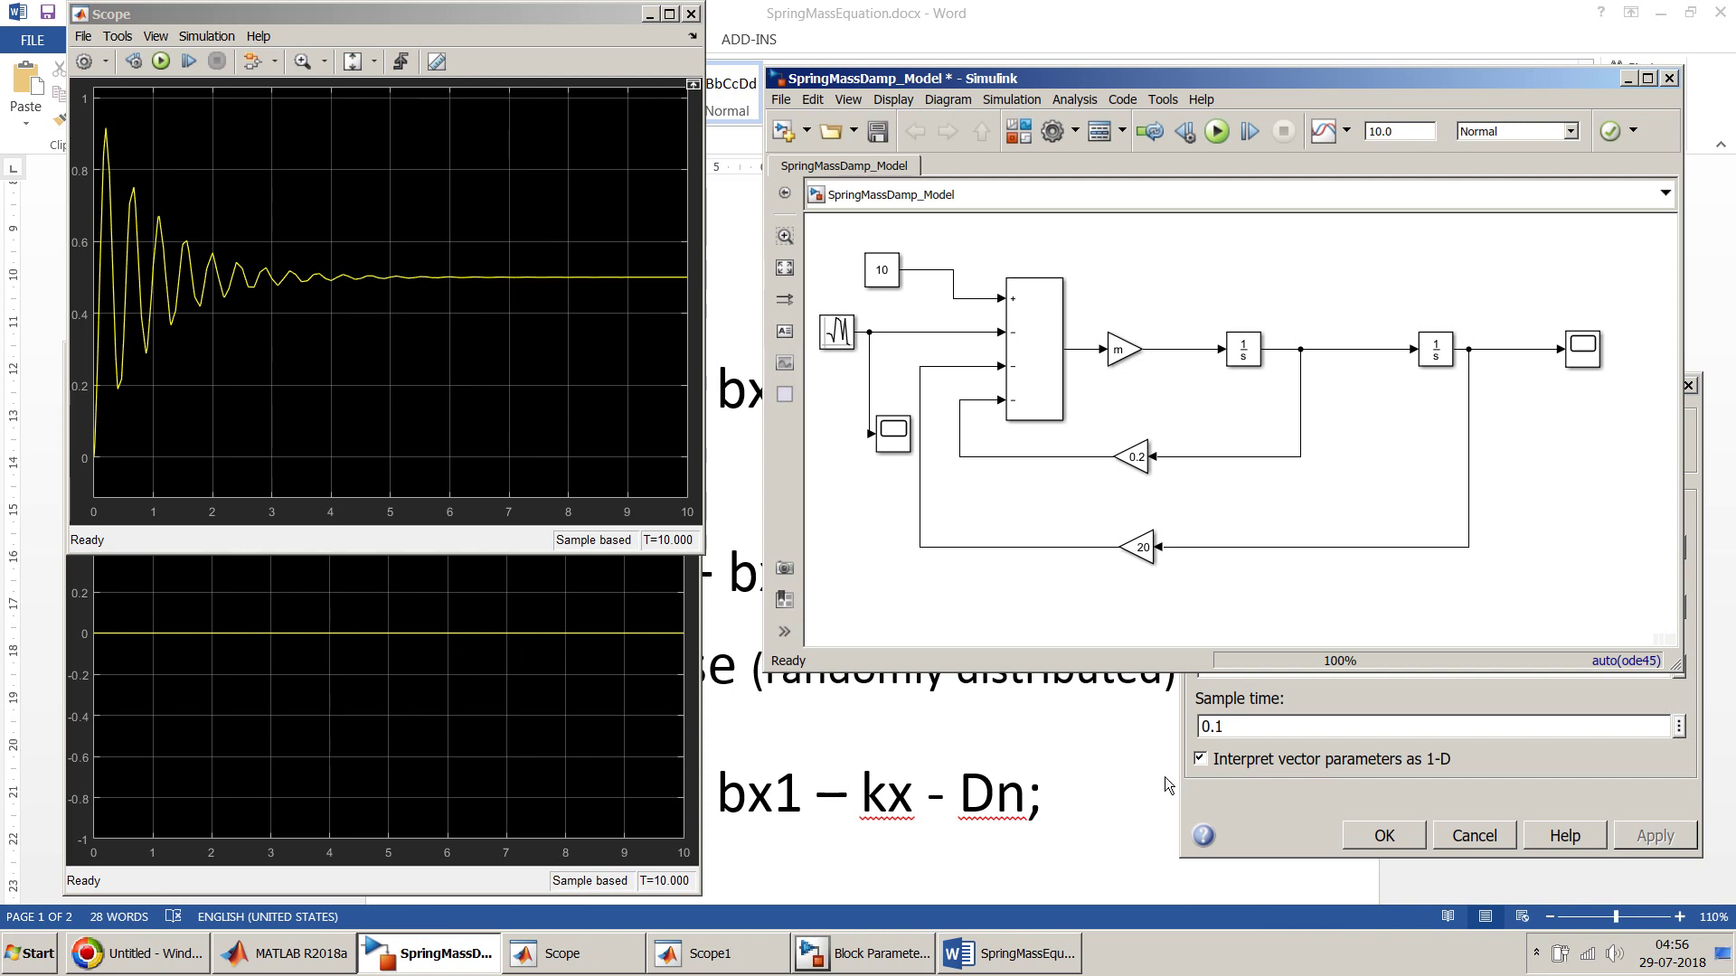
left_click(1452, 705)
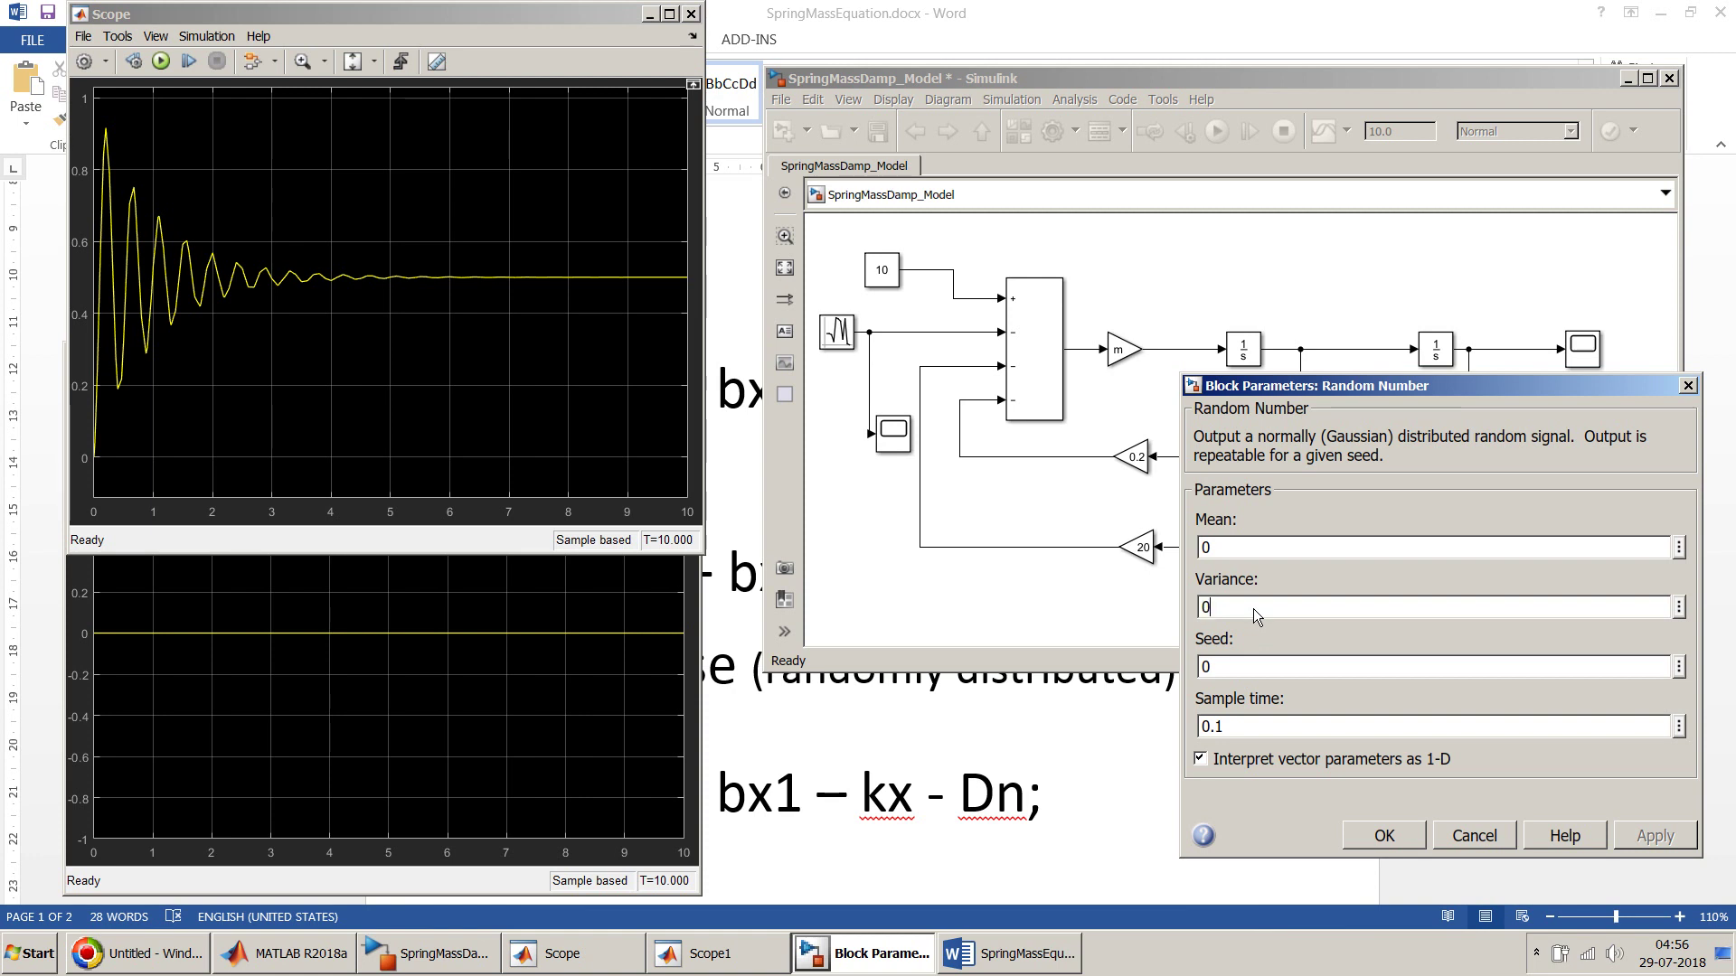
Apply a noise variance of 0.1 and rerun the simulation
type(".1")
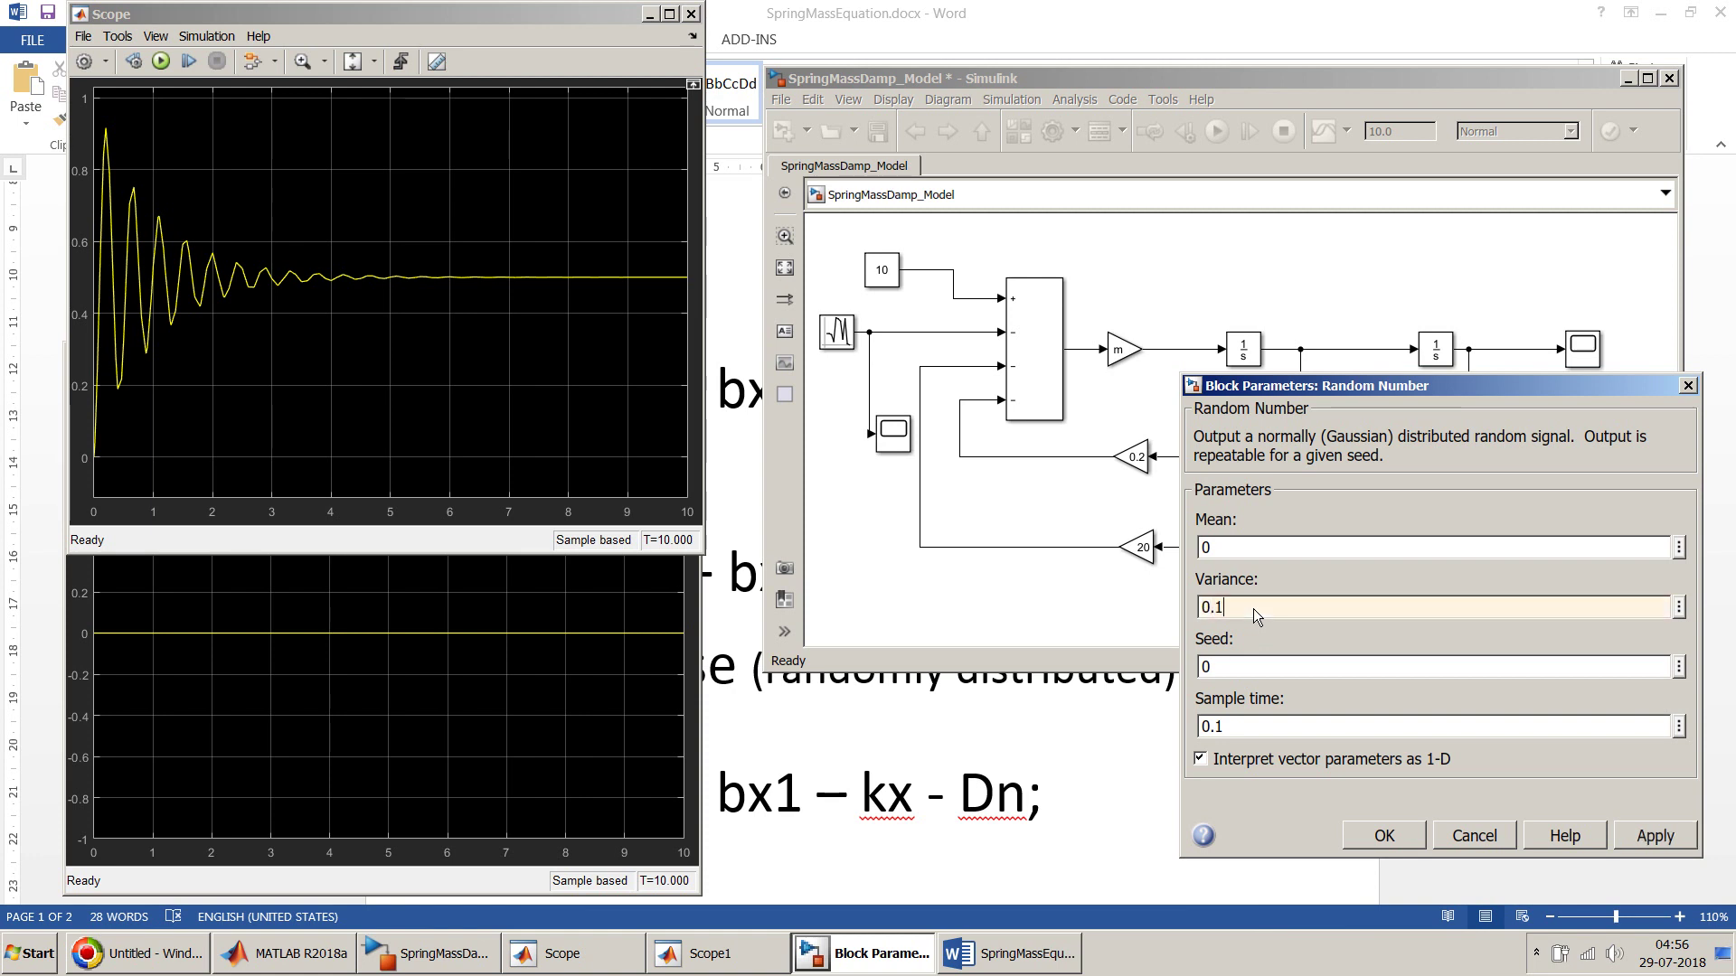
left_click(1647, 834)
left_click(1299, 251)
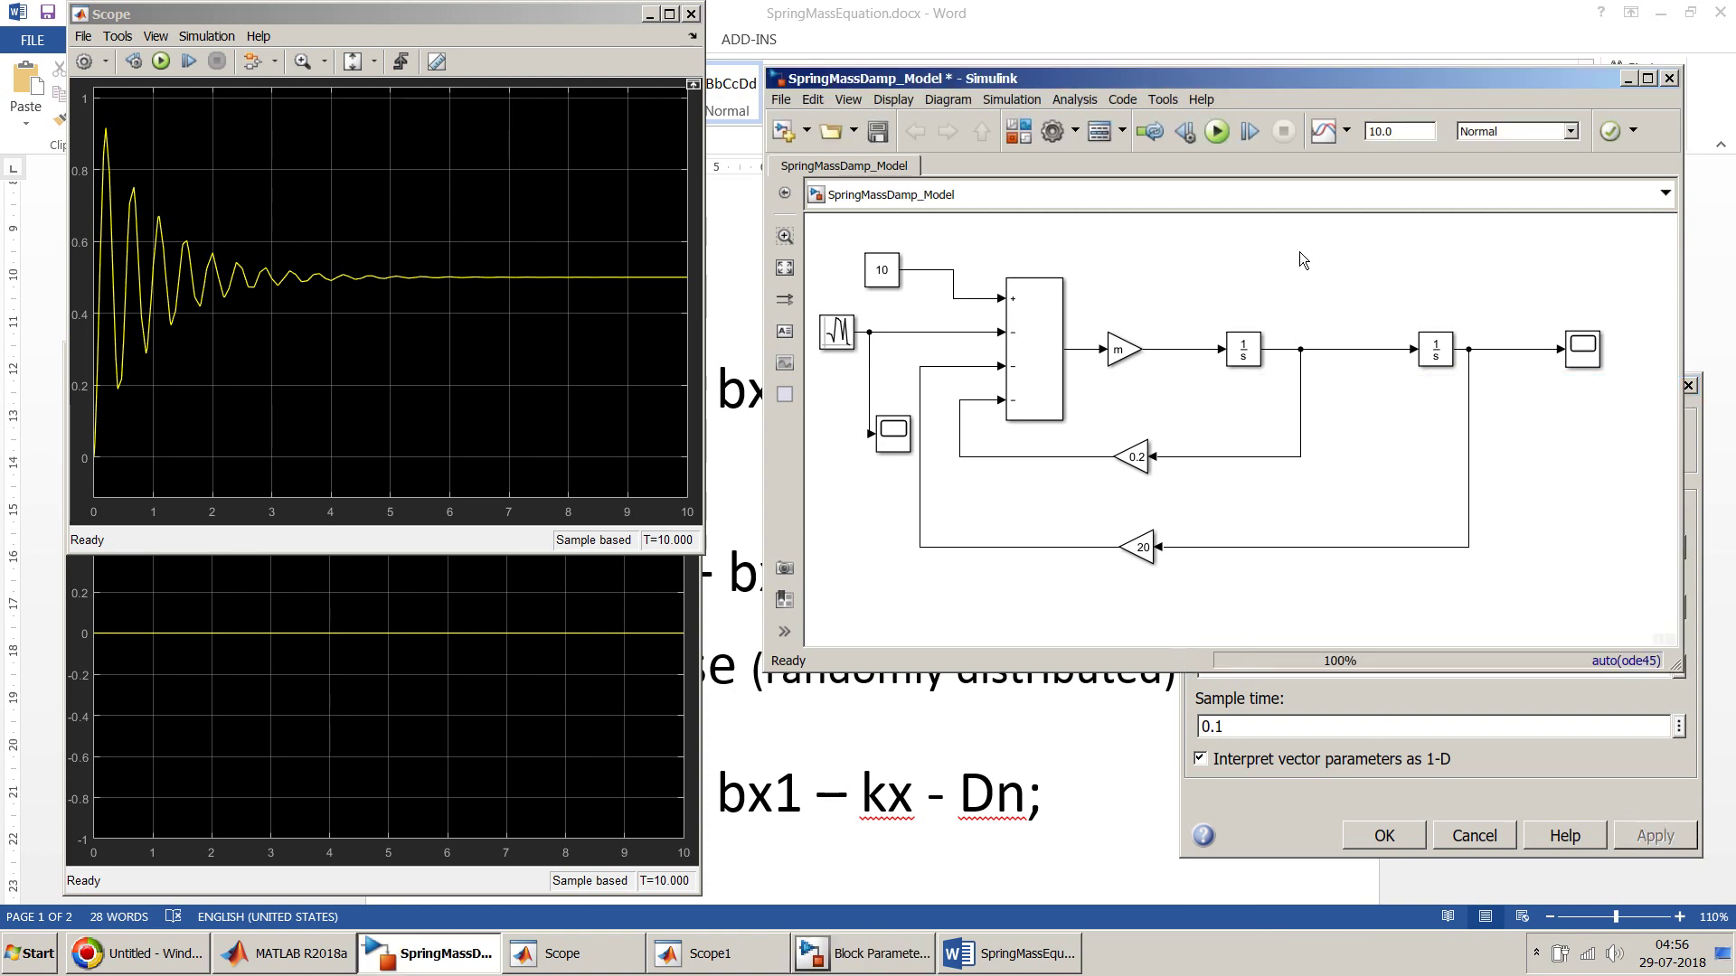
left_click(1217, 132)
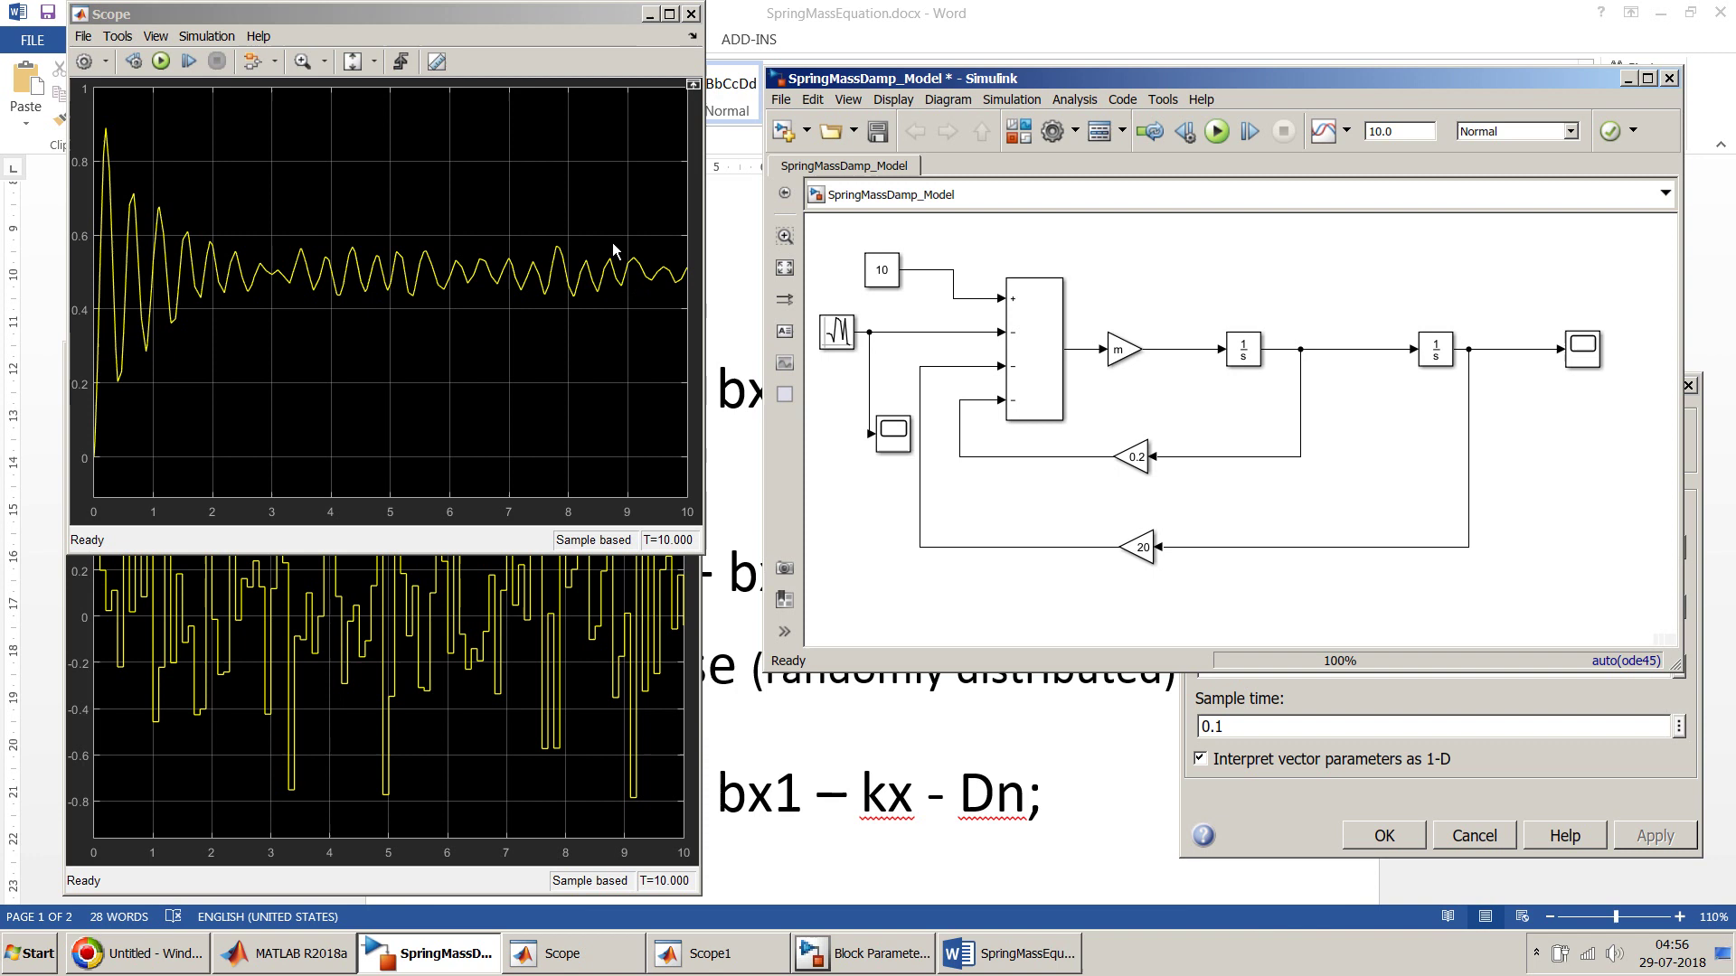
Raise the noise variance to 1 and re-simulate
left_click(1432, 696)
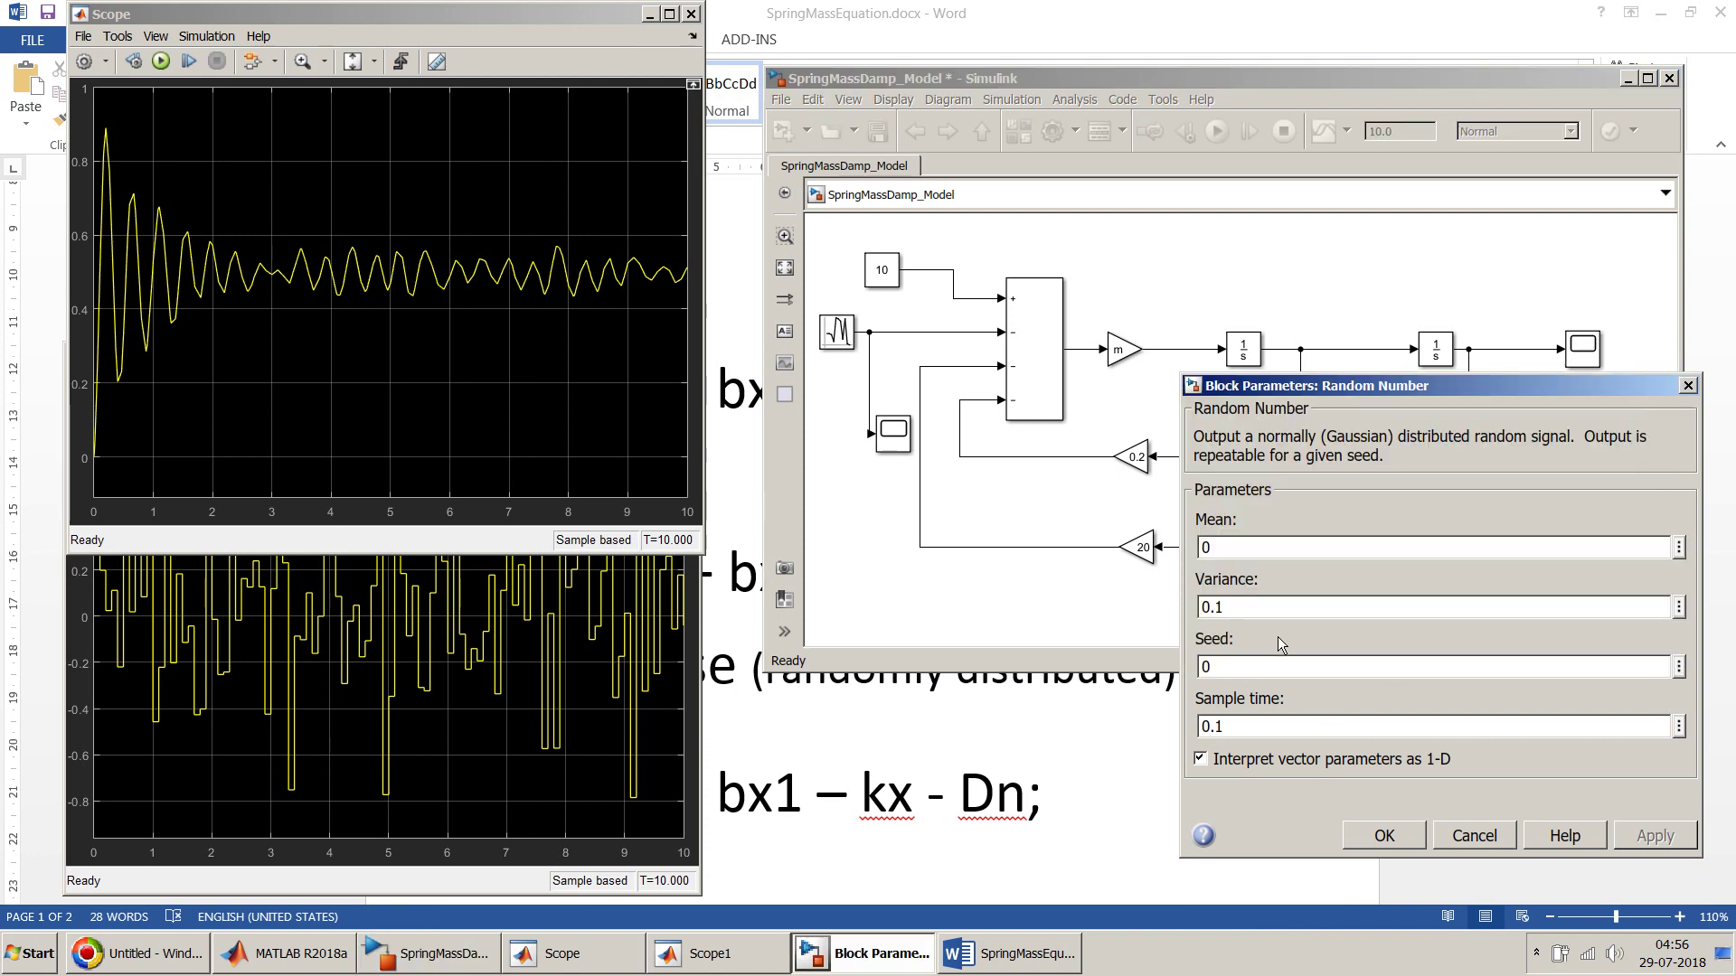
double_click(1277, 611)
type("1")
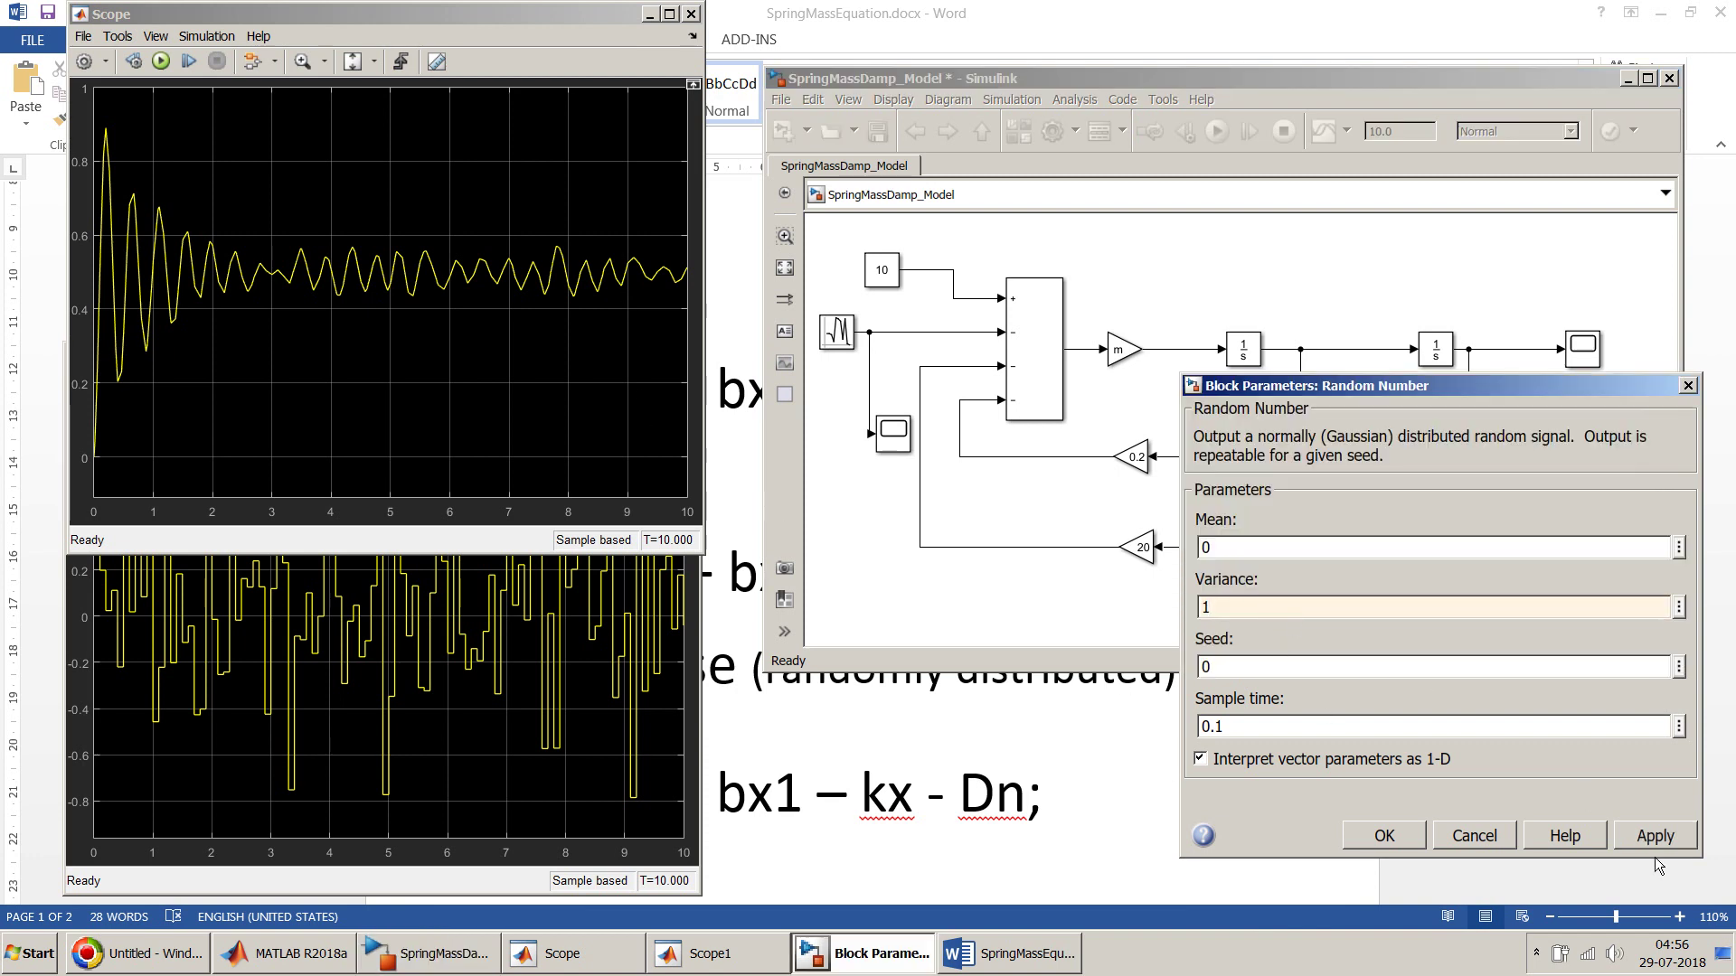
left_click(1676, 846)
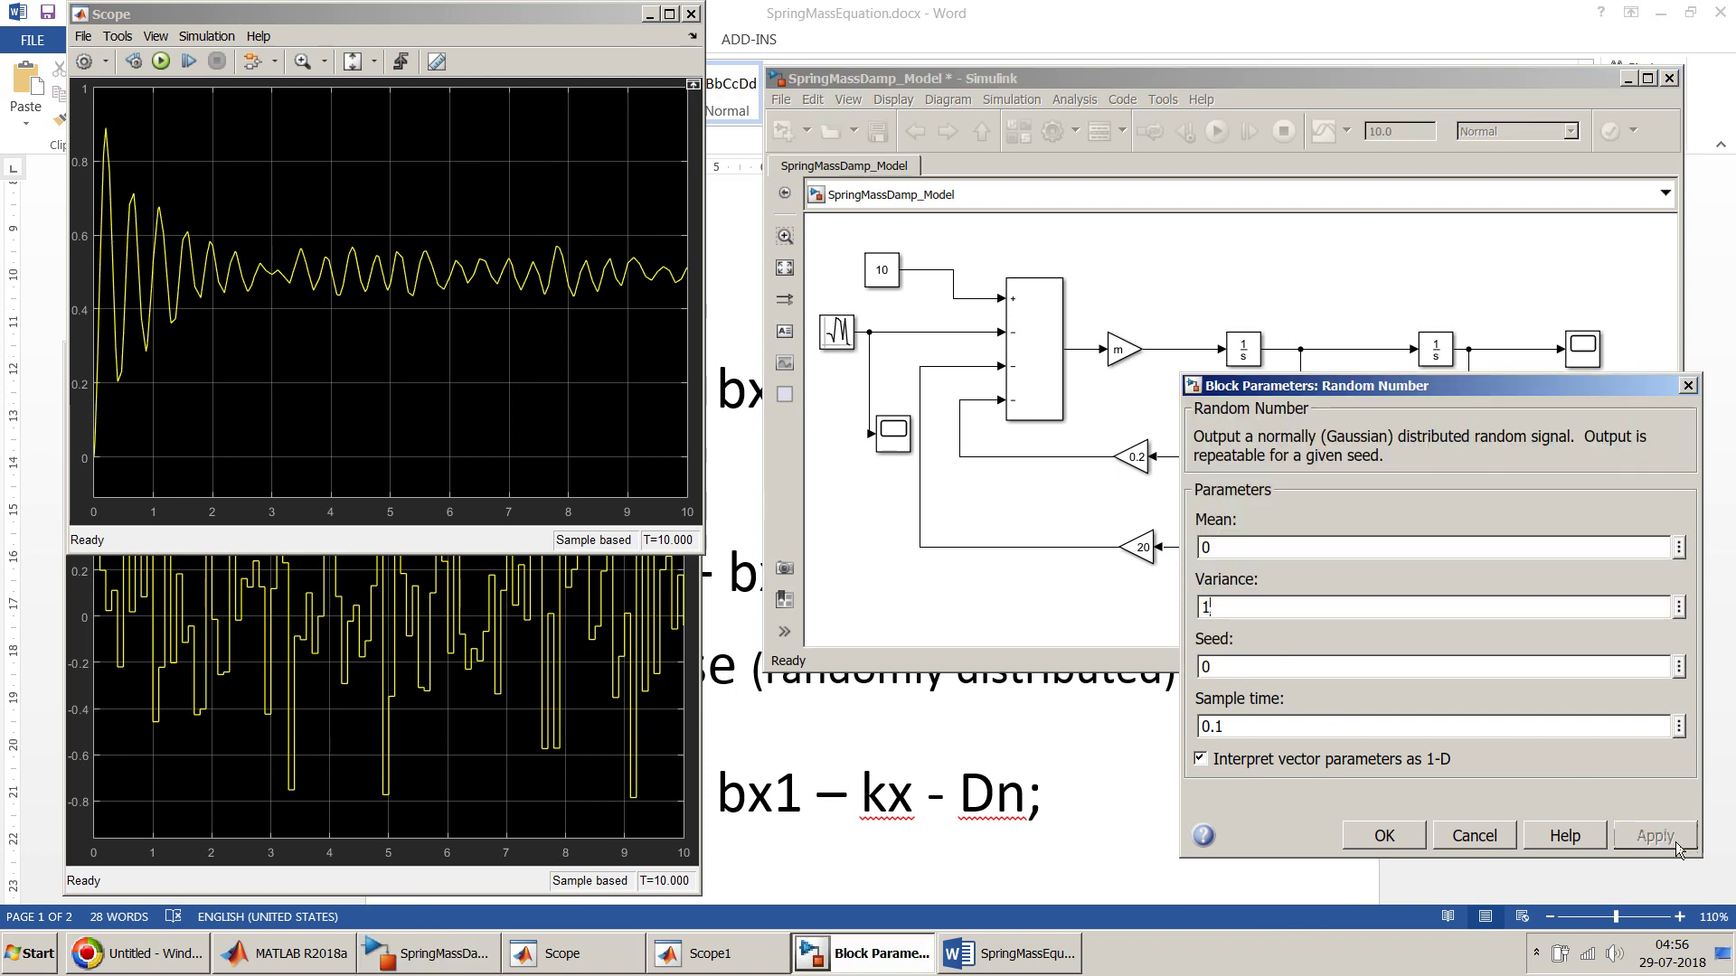
left_click(1235, 263)
left_click(1214, 137)
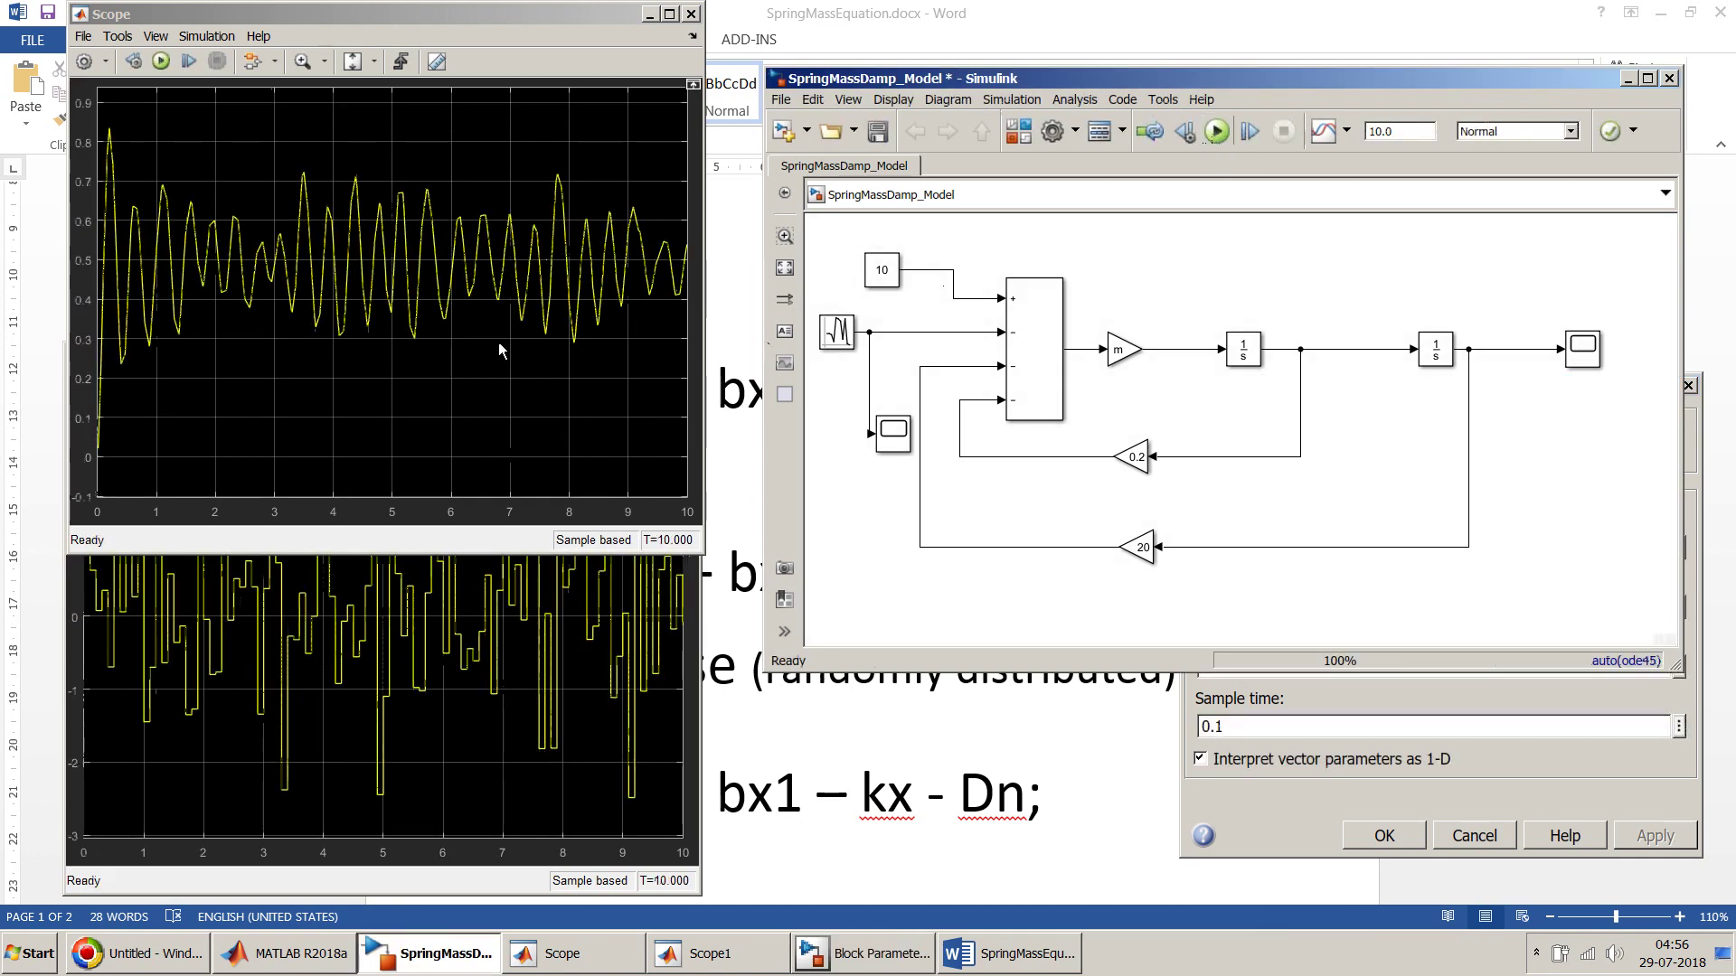
Change the Constant force value to 100, run, and view both Scope1 and Scope plots
double_click(884, 269)
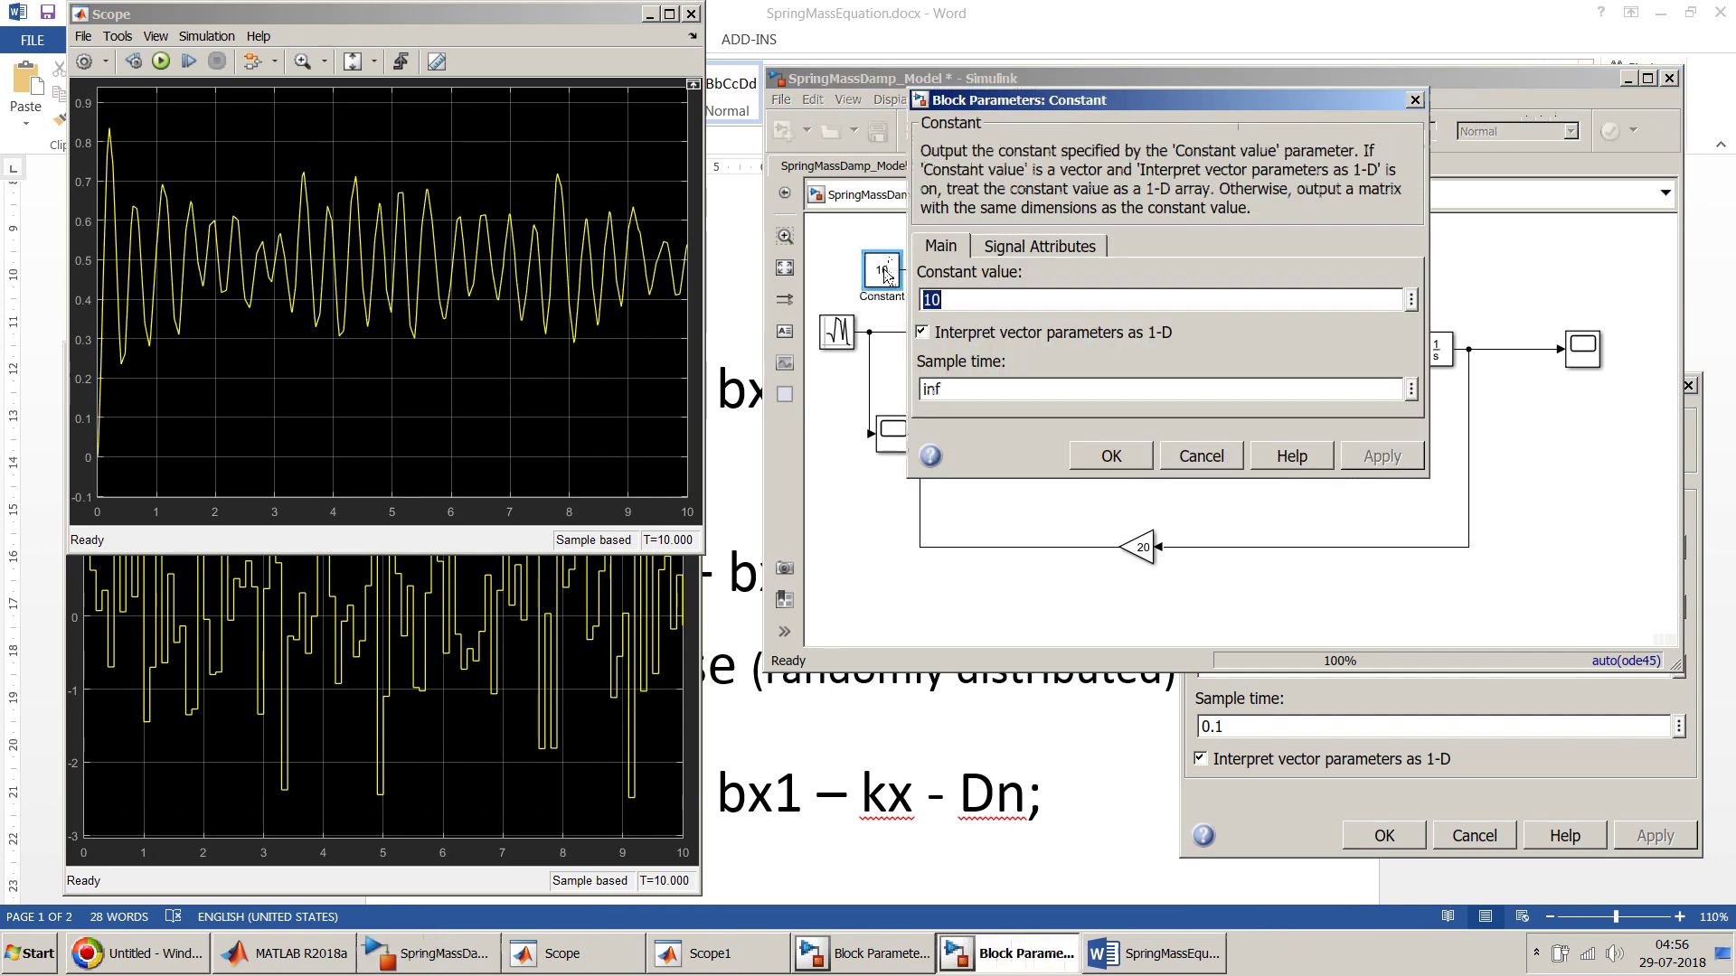
type("100")
key("Return")
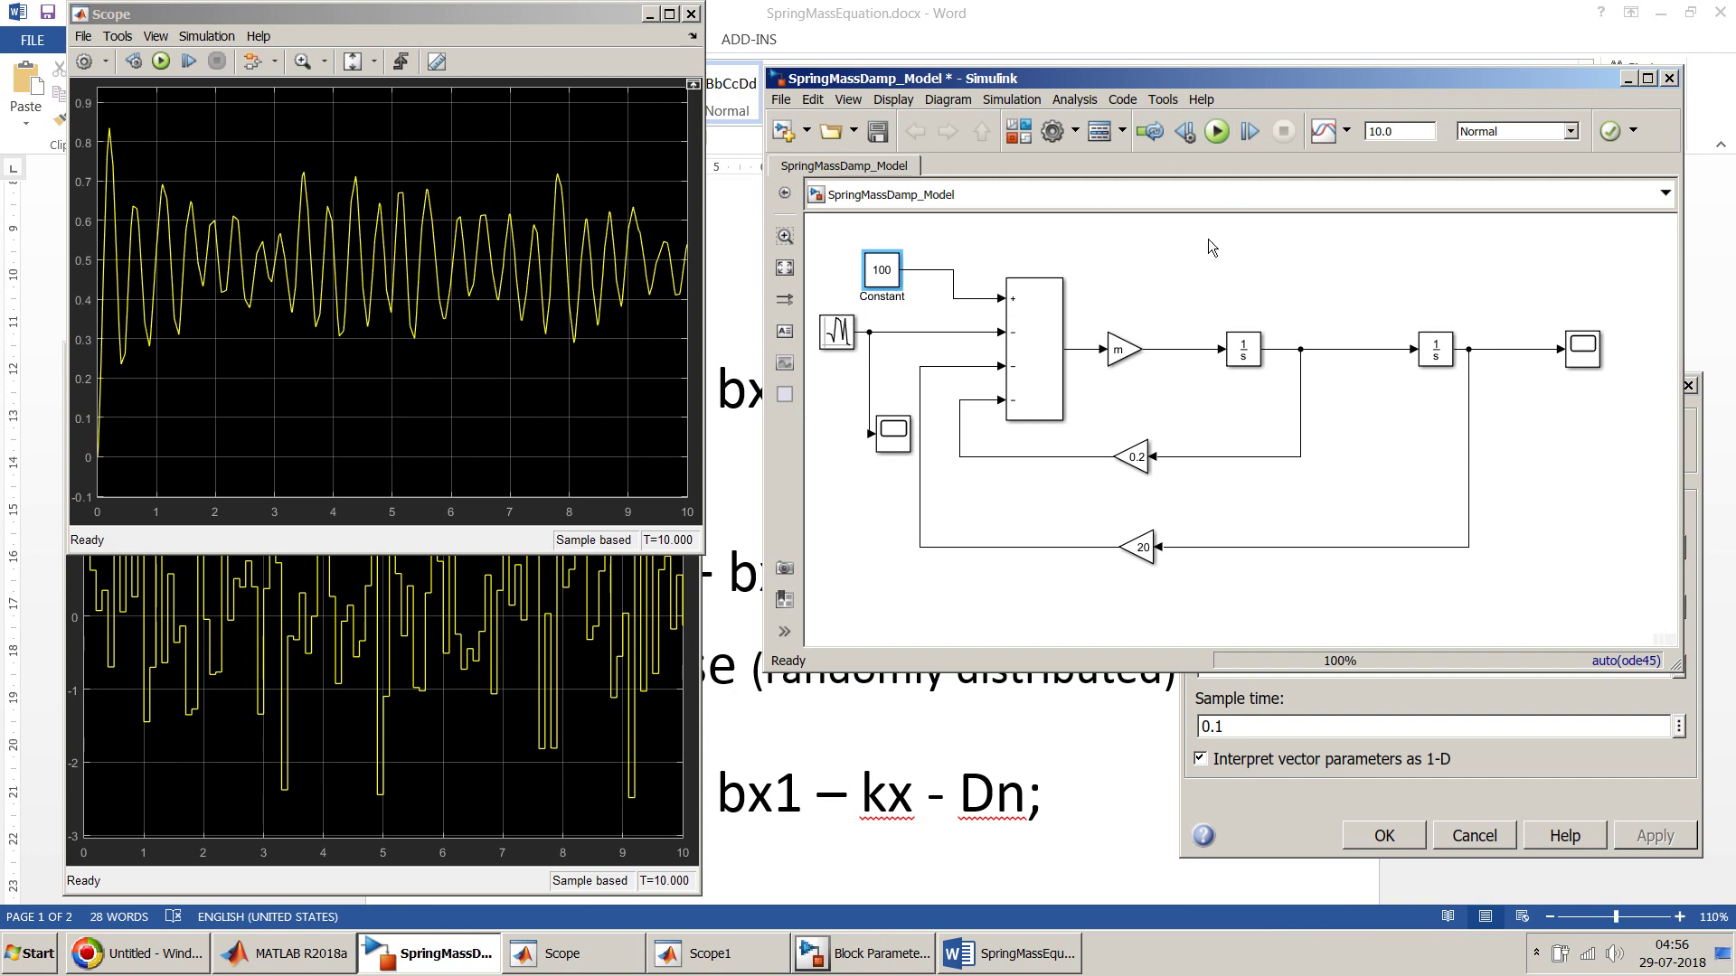
left_click(1217, 138)
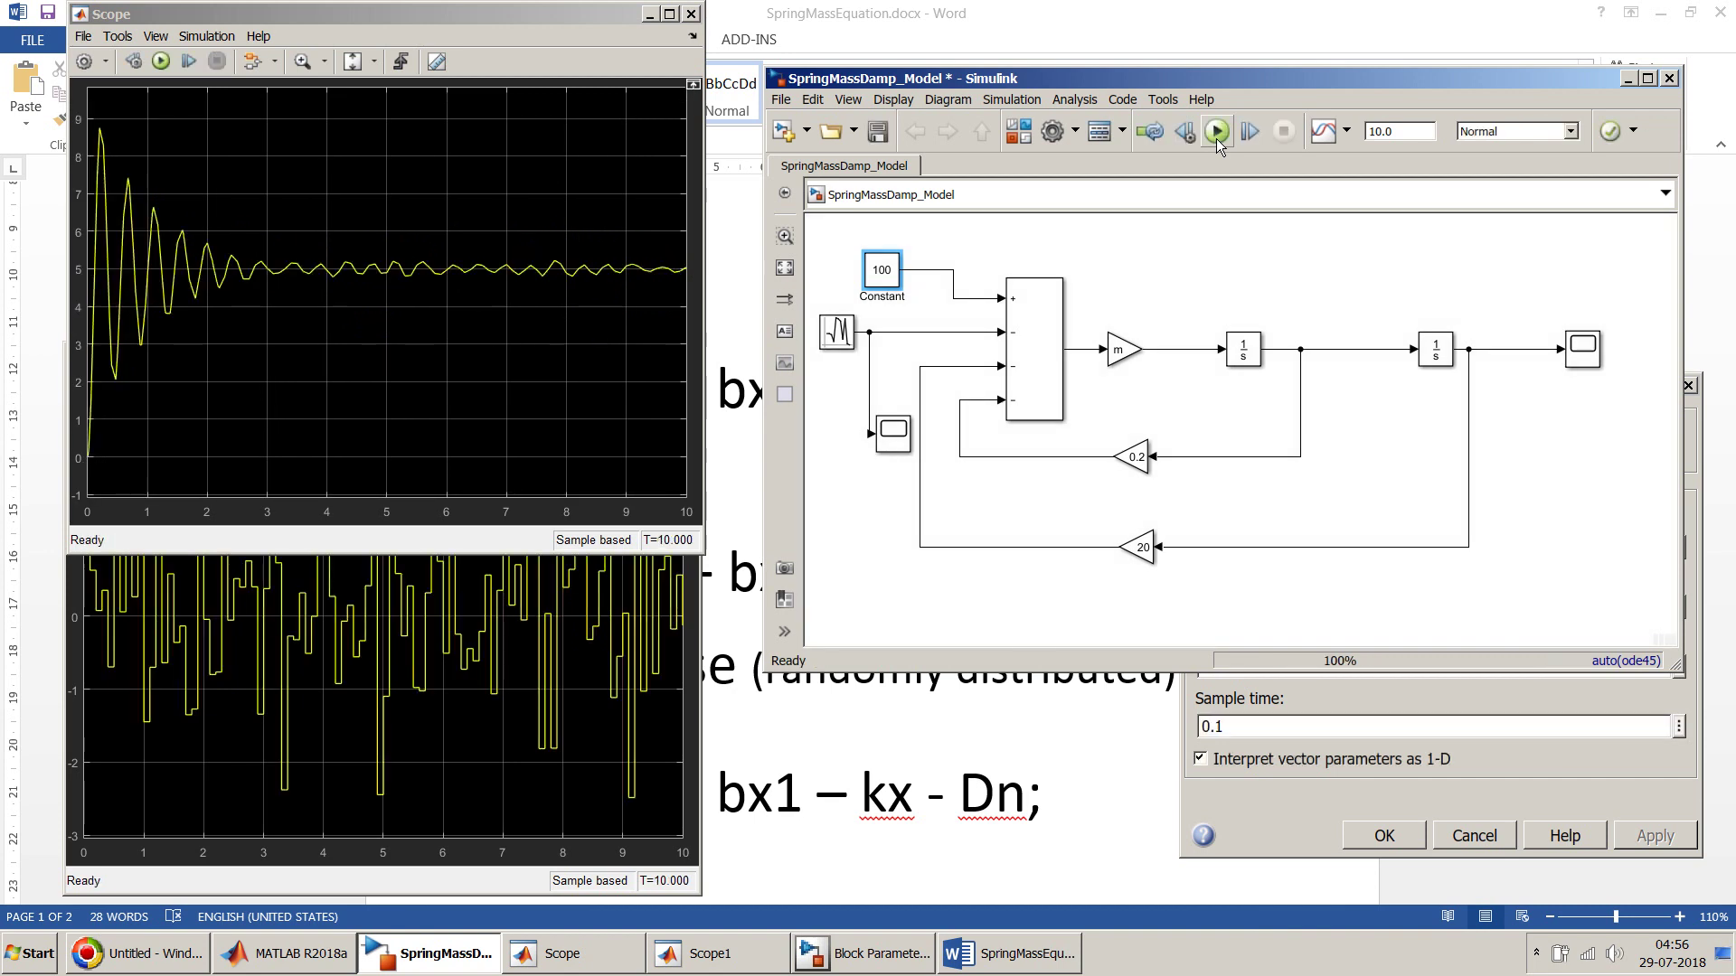
left_click(504, 798)
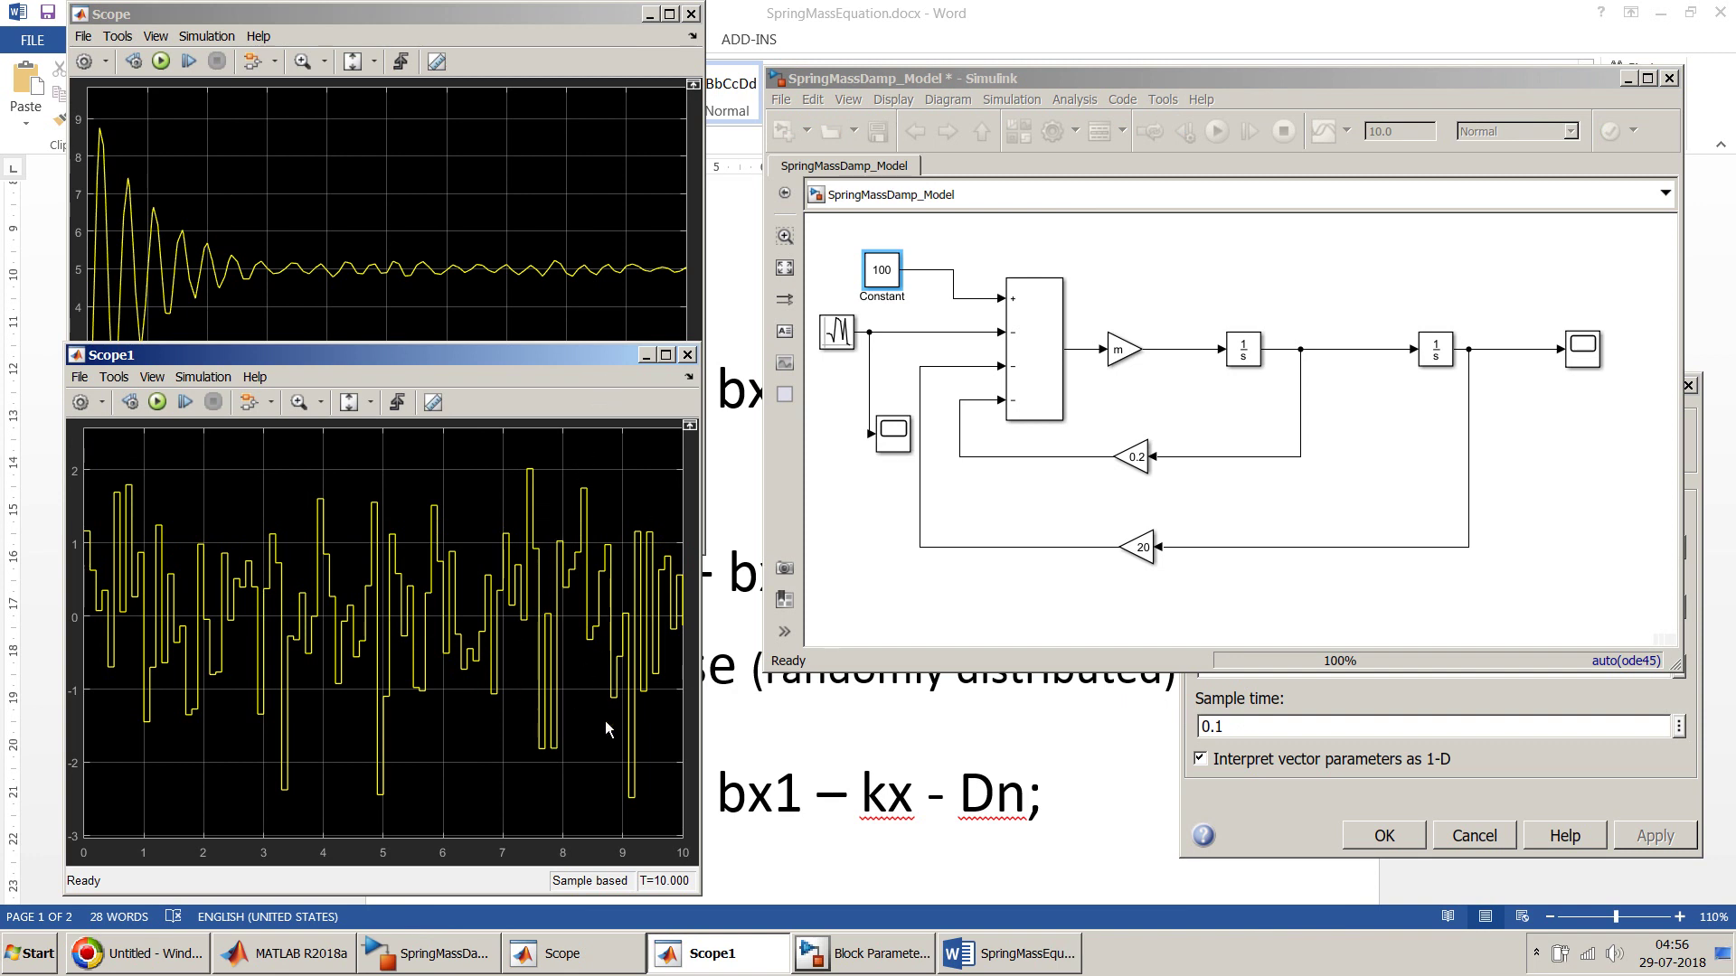
left_click(571, 238)
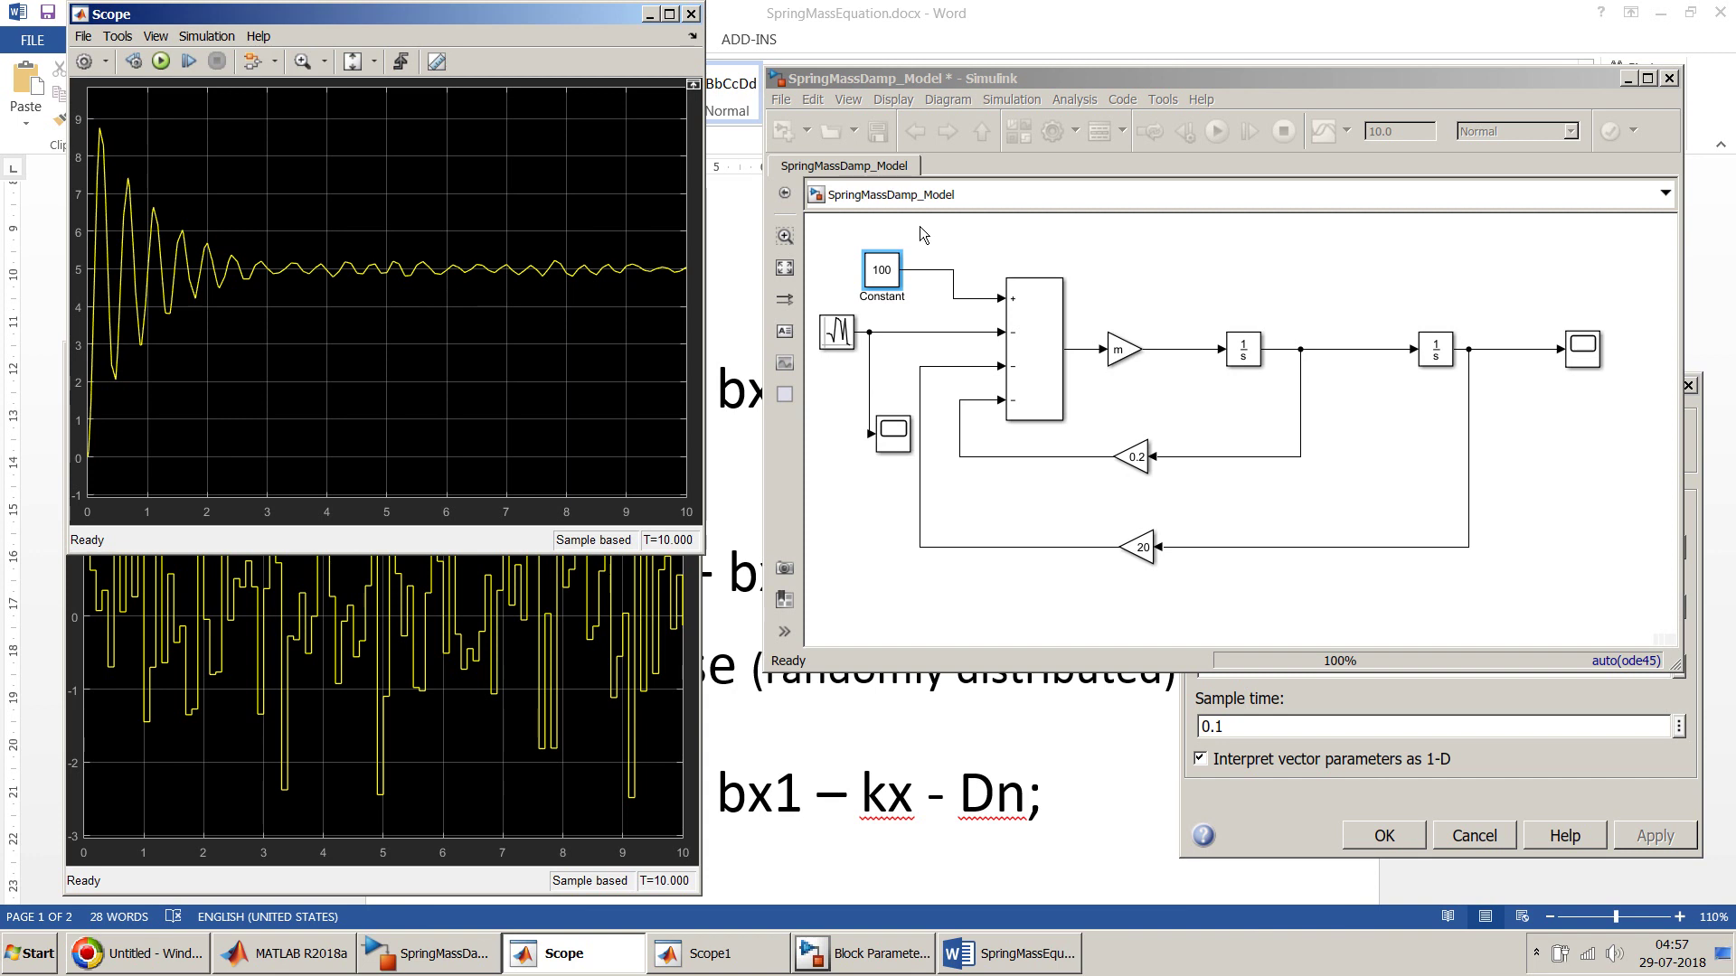
Rename the Constant block to 'Force' and save the model with Ctrl+S
double_click(881, 299)
type("Force")
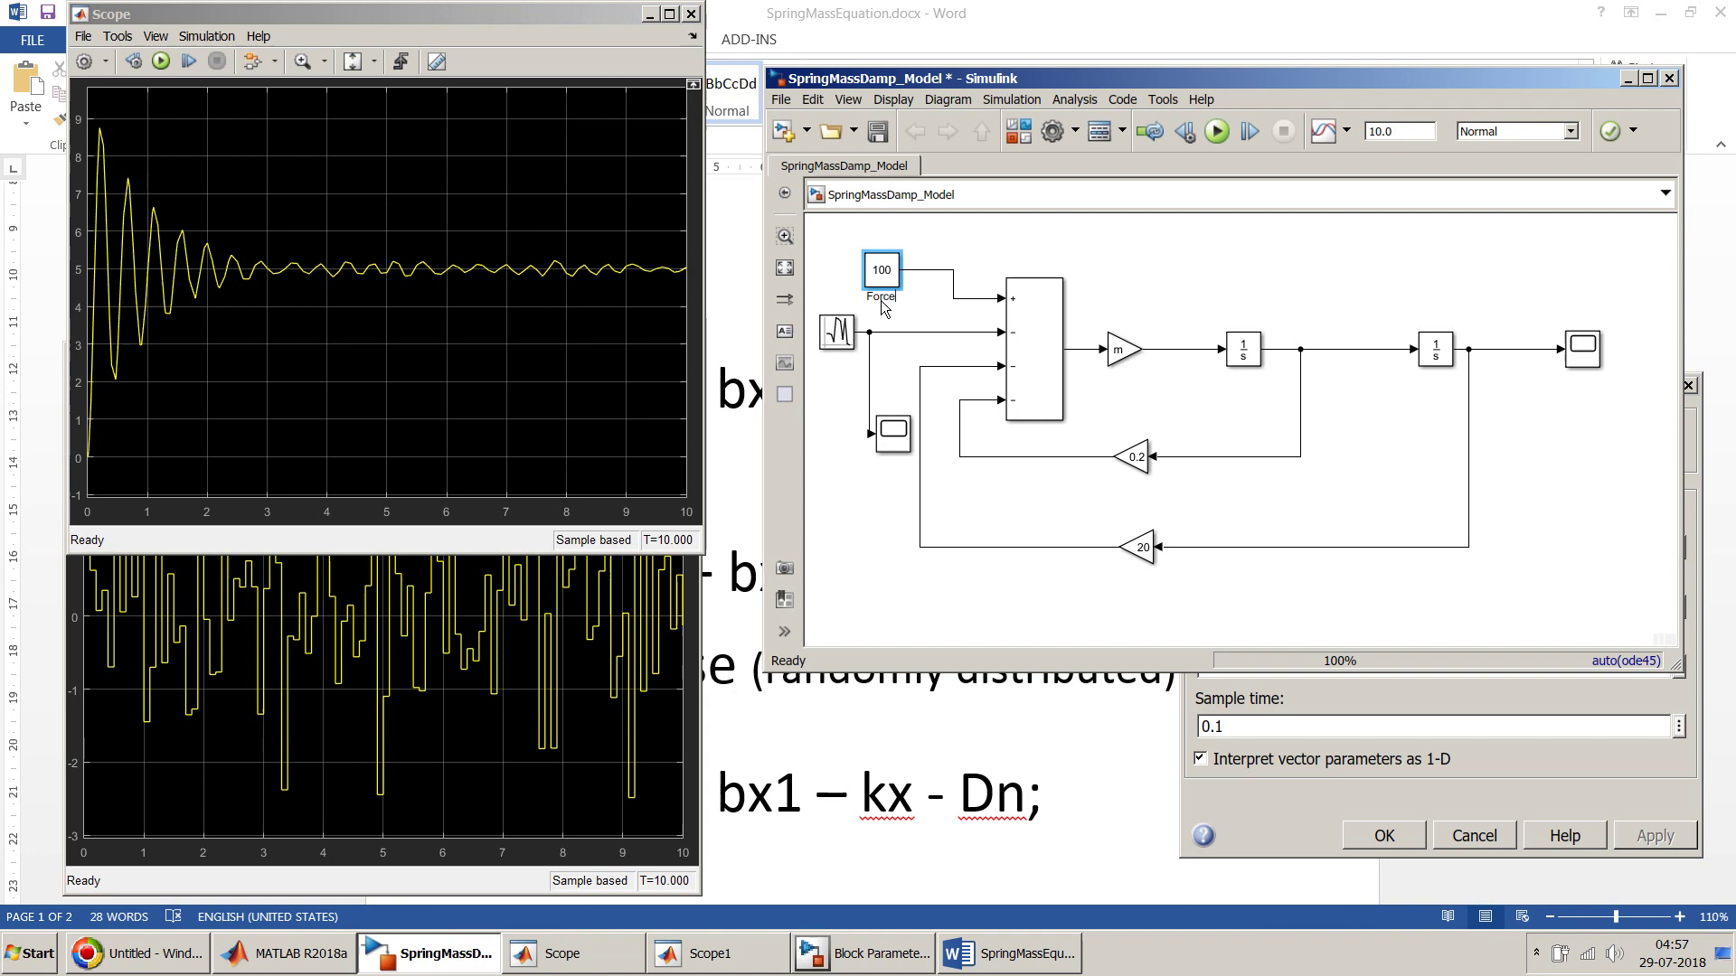
left_click(935, 319)
key("ctrl+s")
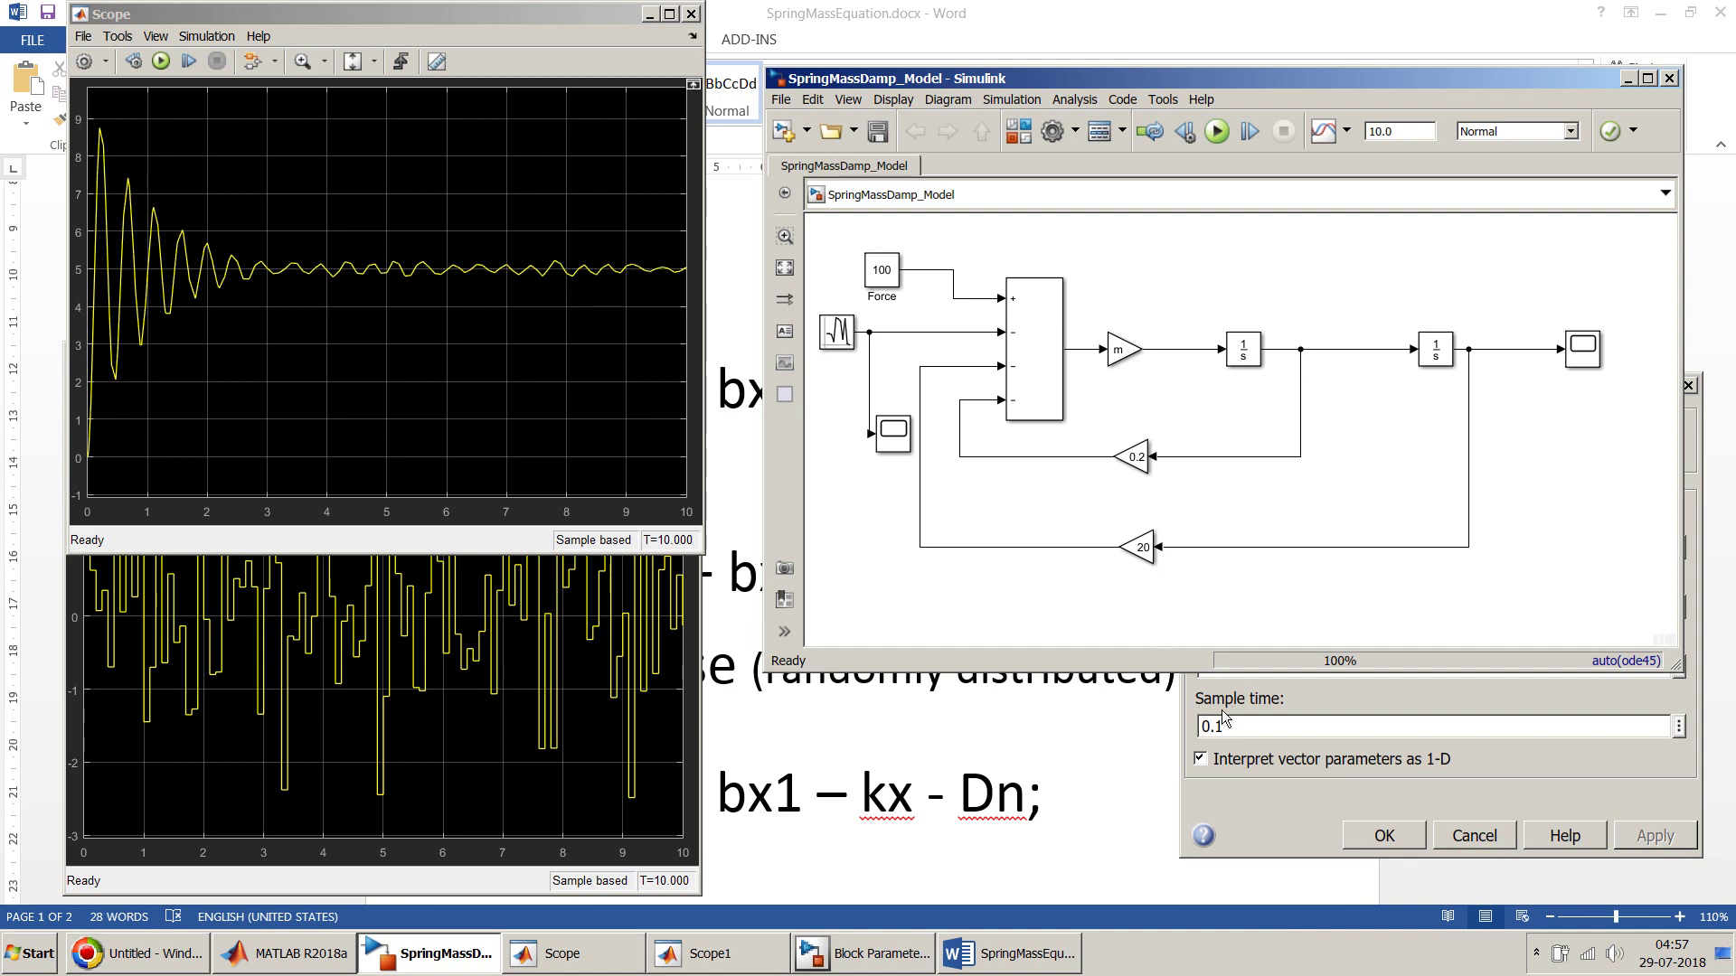
Set the noise Variance to 0.0001, rerun, and inspect the tiny noise on Scope1
left_click(1309, 697)
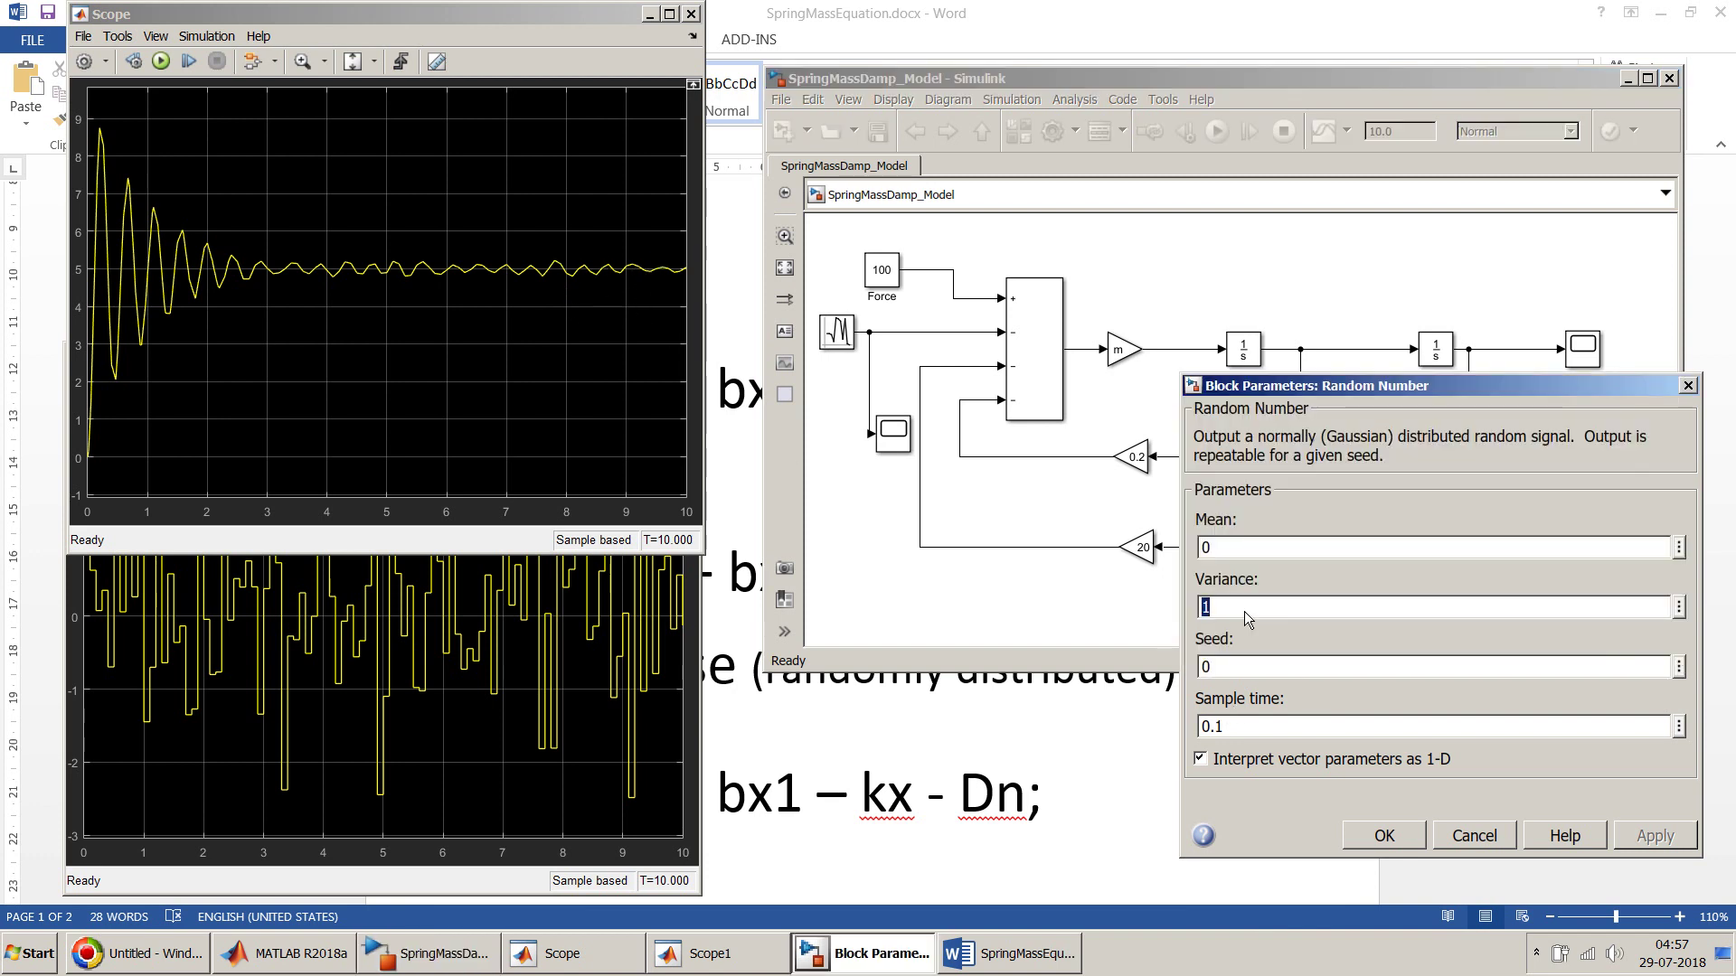
type("0.000")
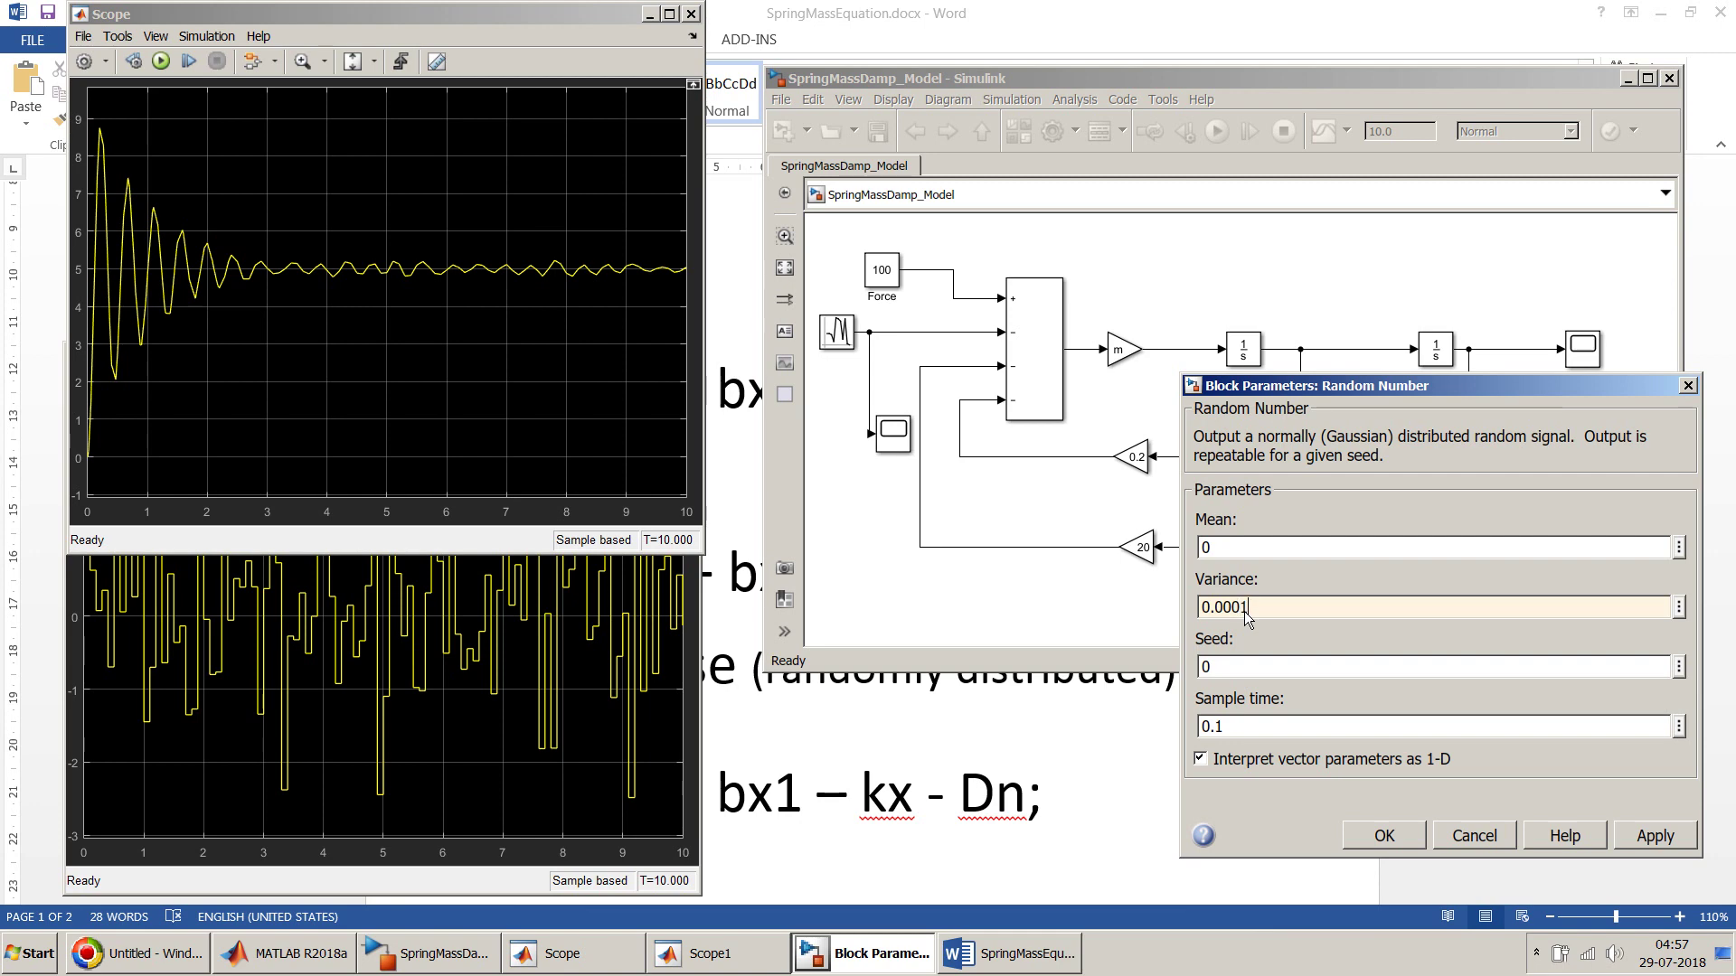
left_click(1655, 836)
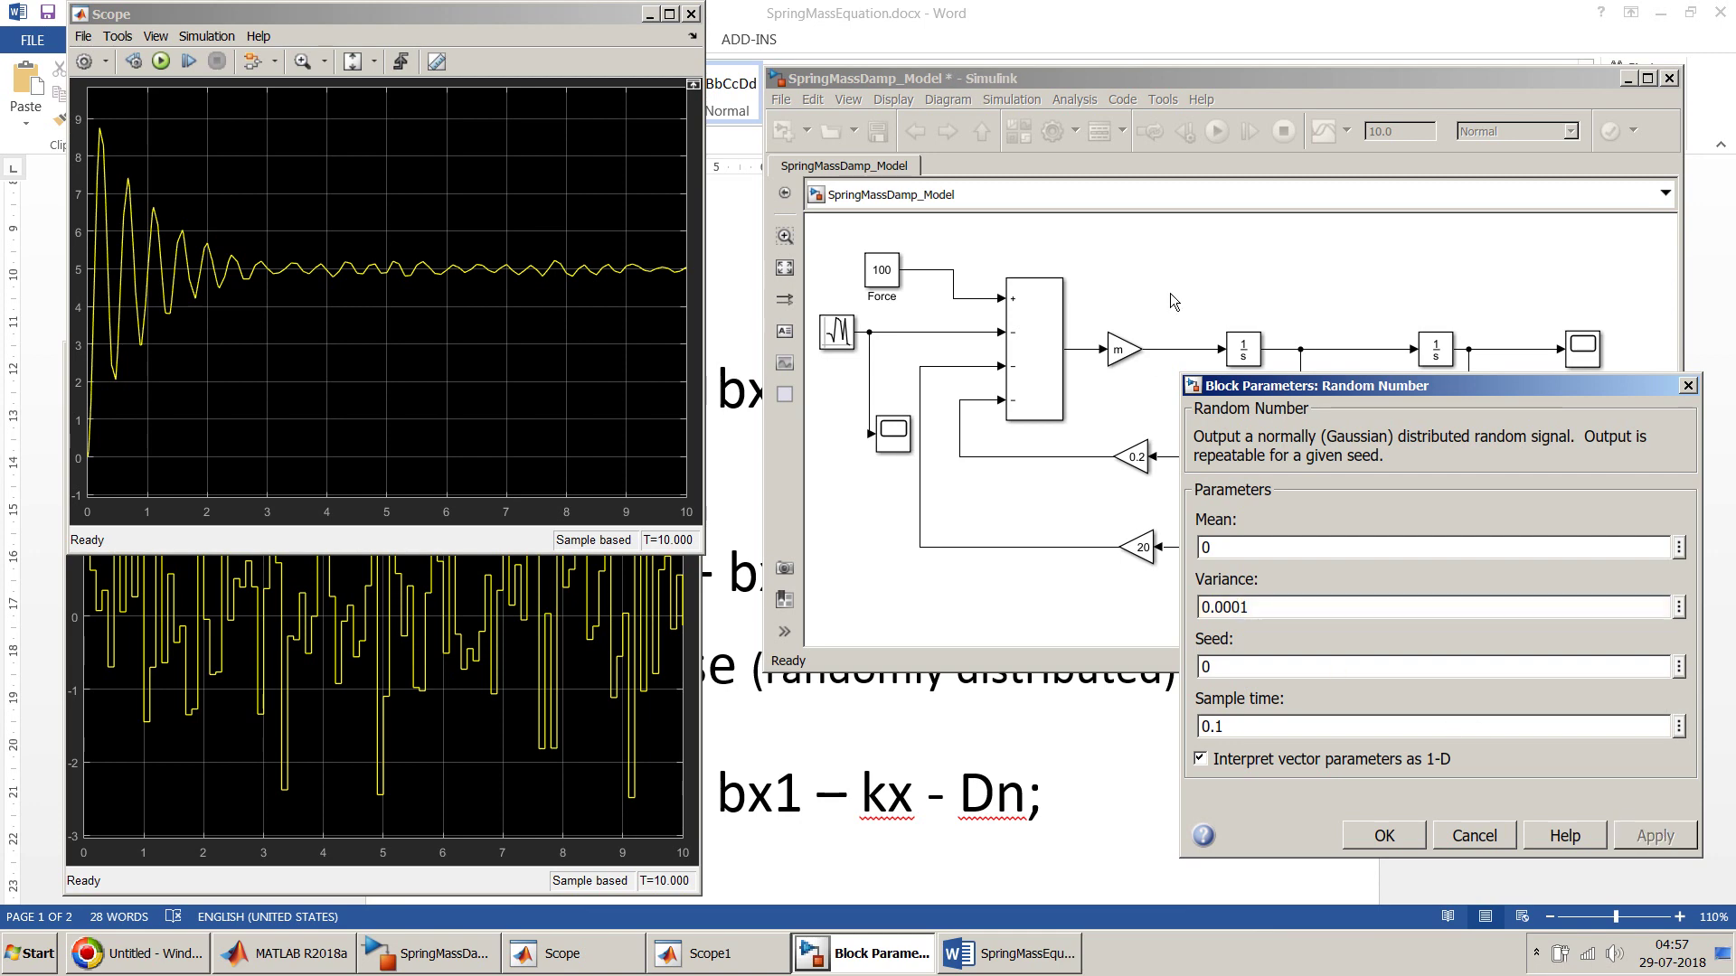
left_click(1191, 279)
left_click(1225, 130)
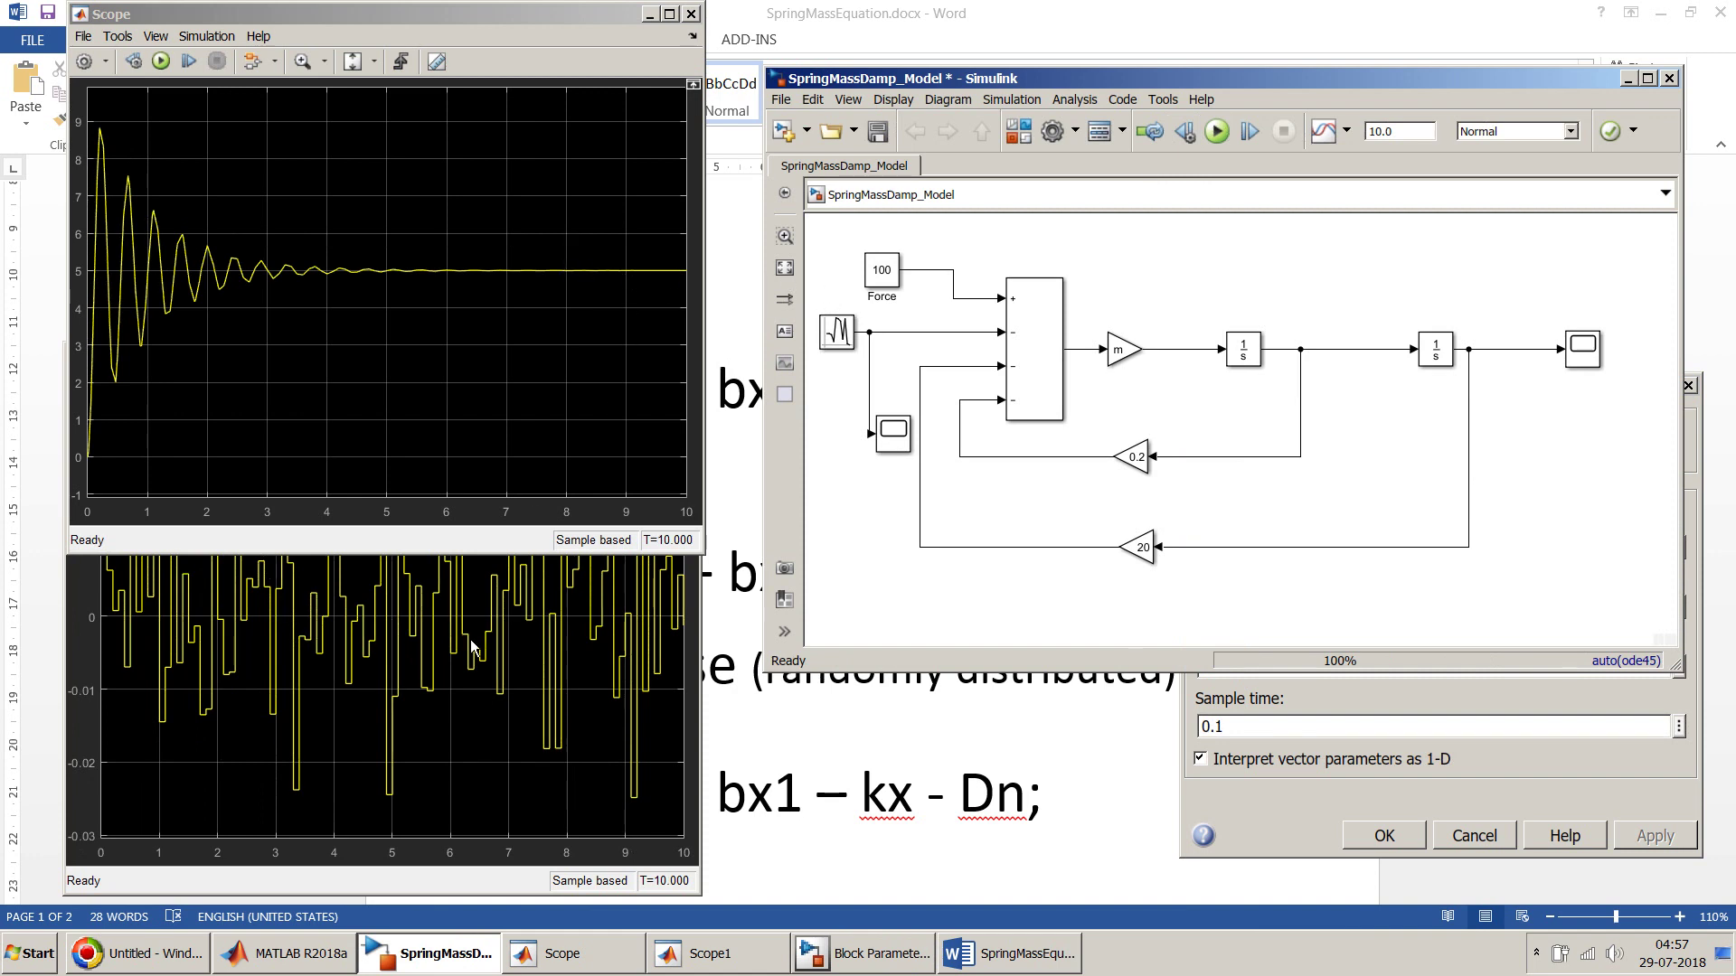
left_click(431, 761)
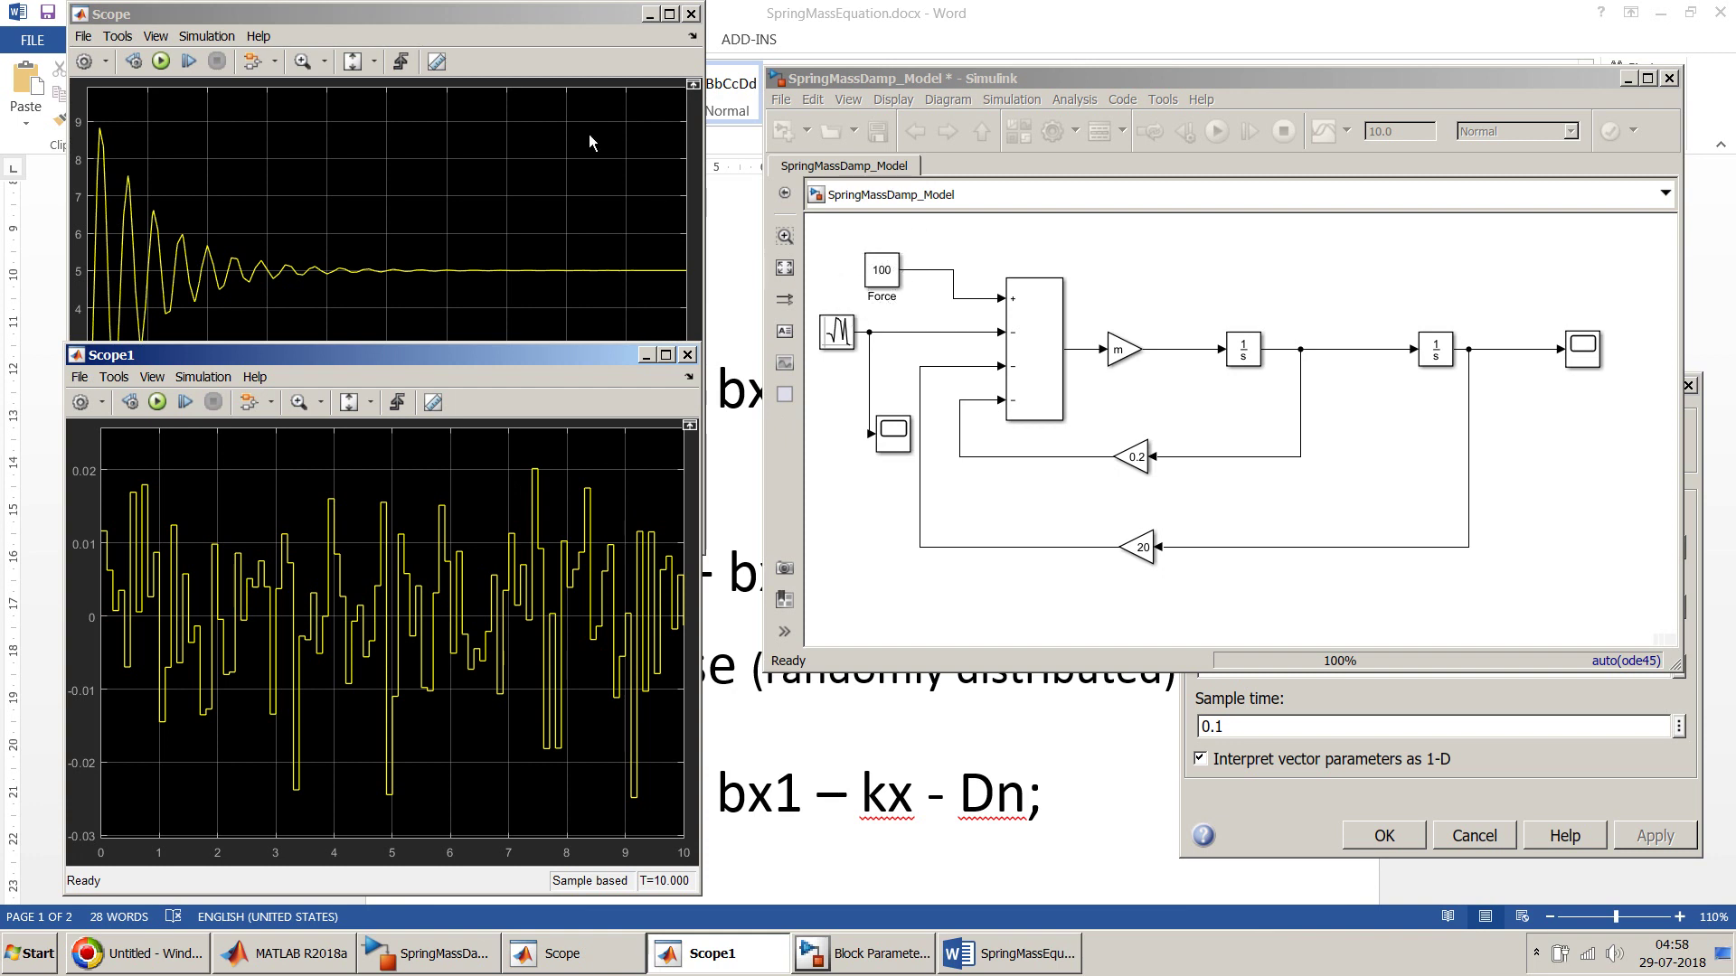
Apply a noise variance of 0 and run the simulation without noise
left_click(556, 36)
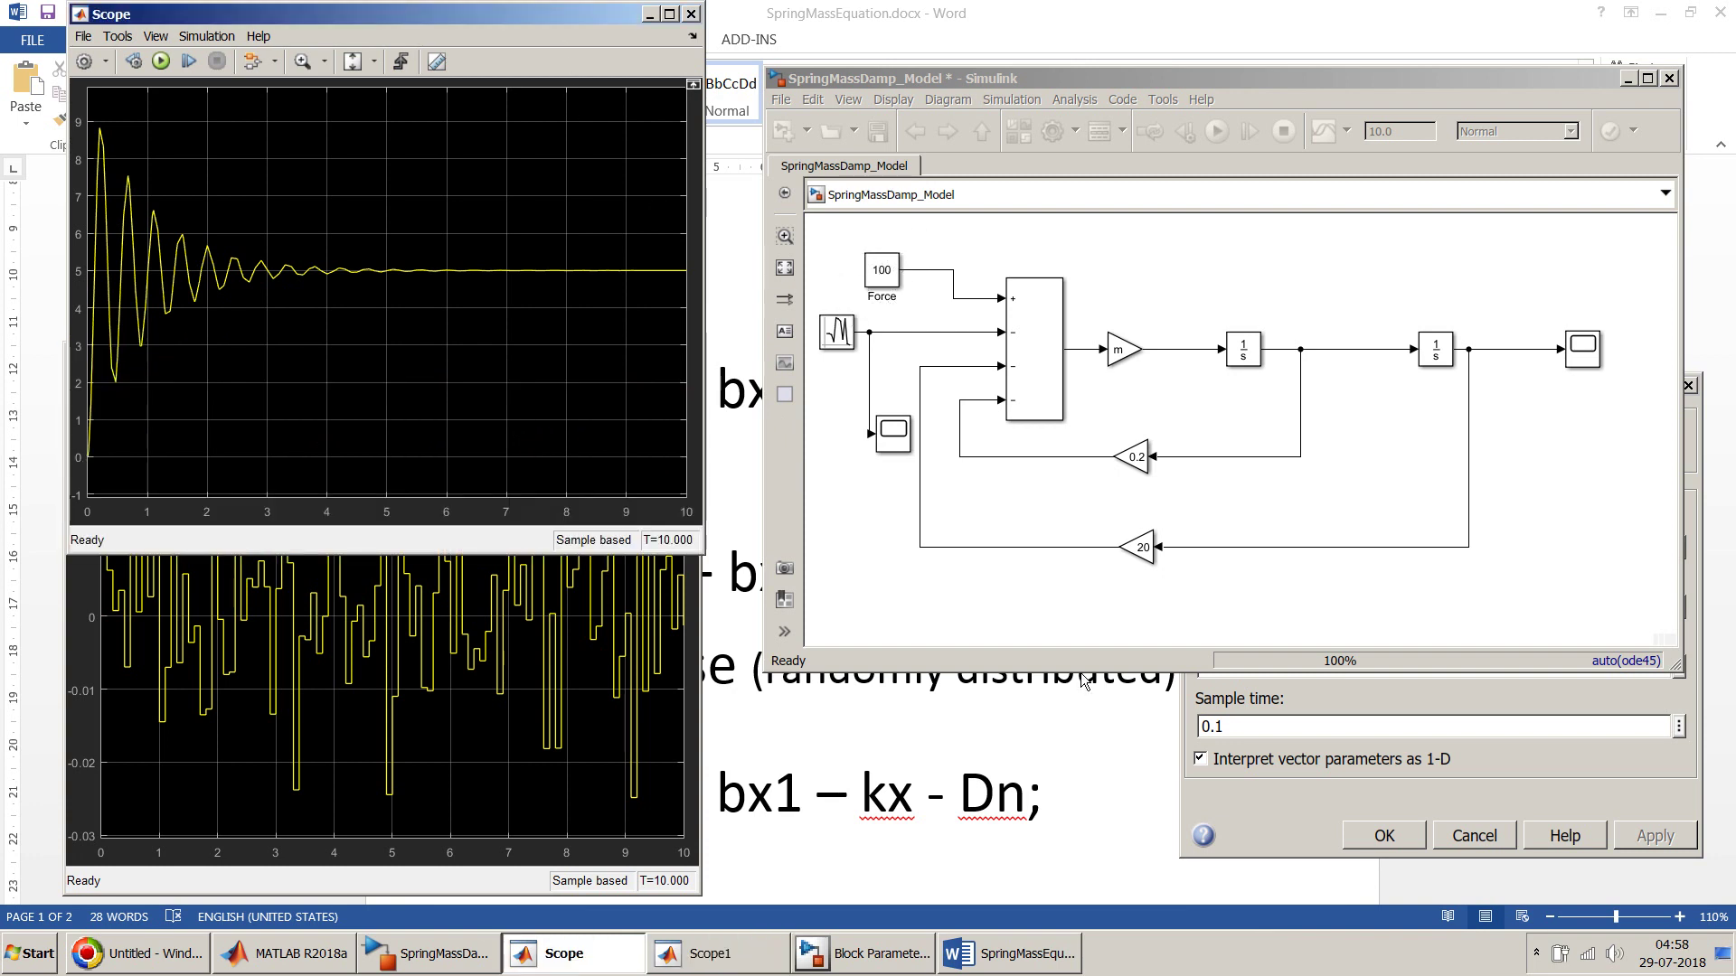
left_click(1316, 713)
double_click(1277, 608)
type("0")
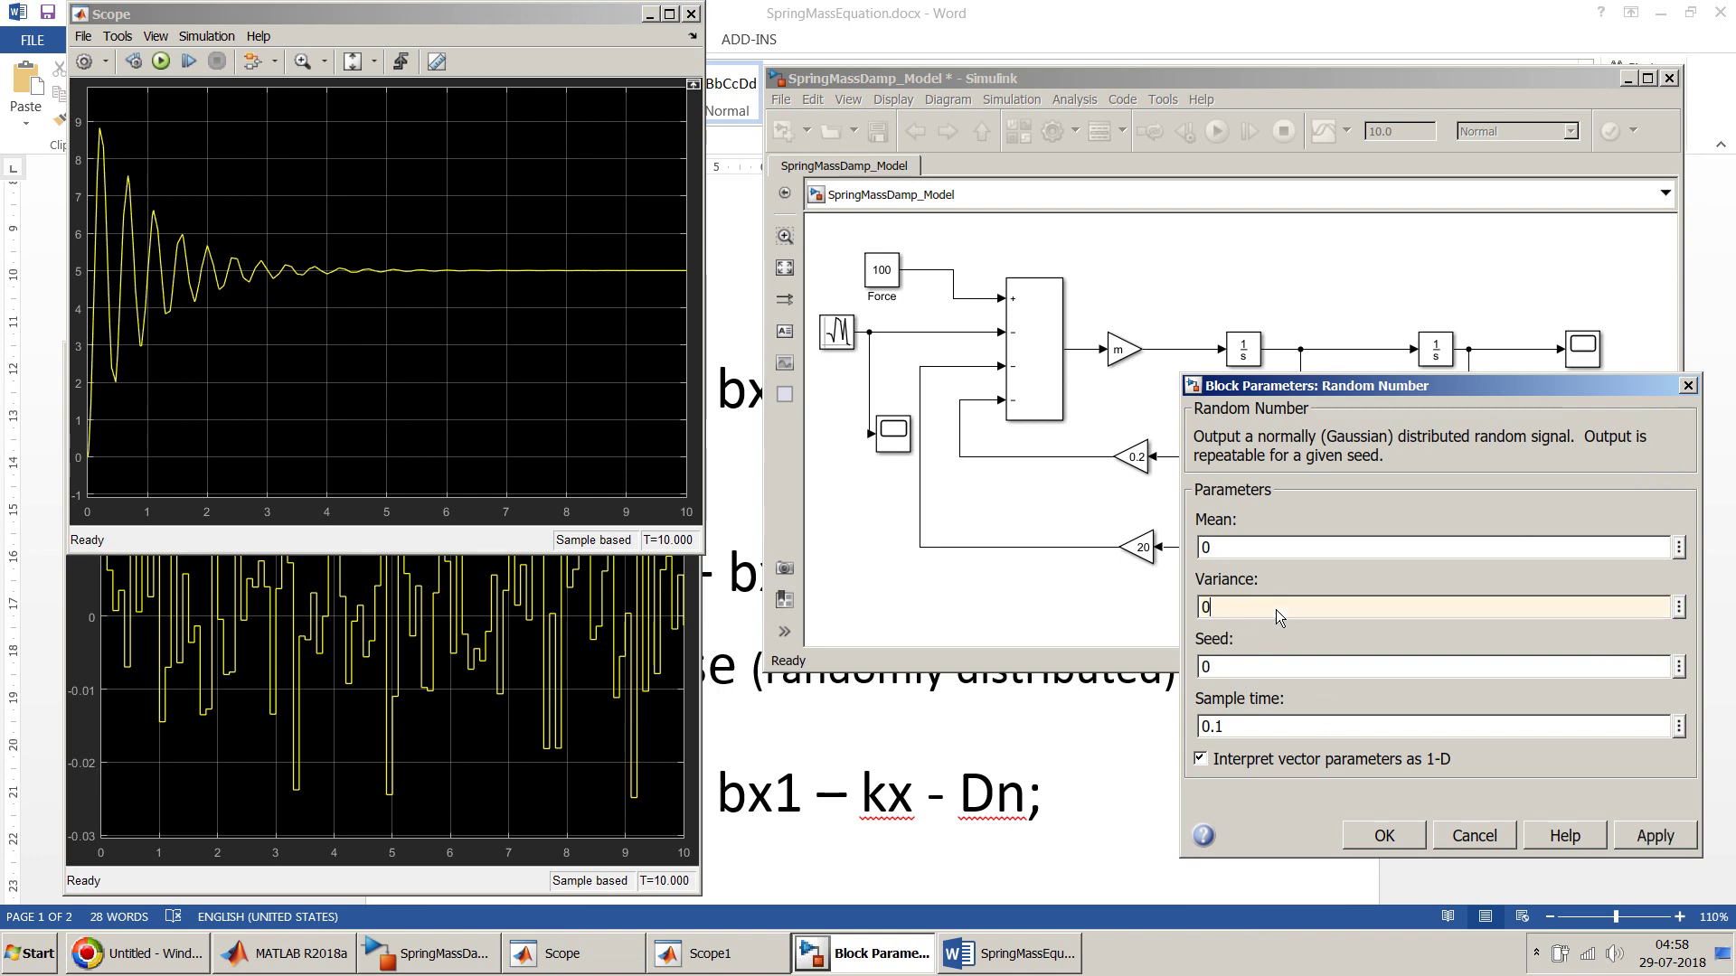
left_click(1677, 834)
left_click(1213, 275)
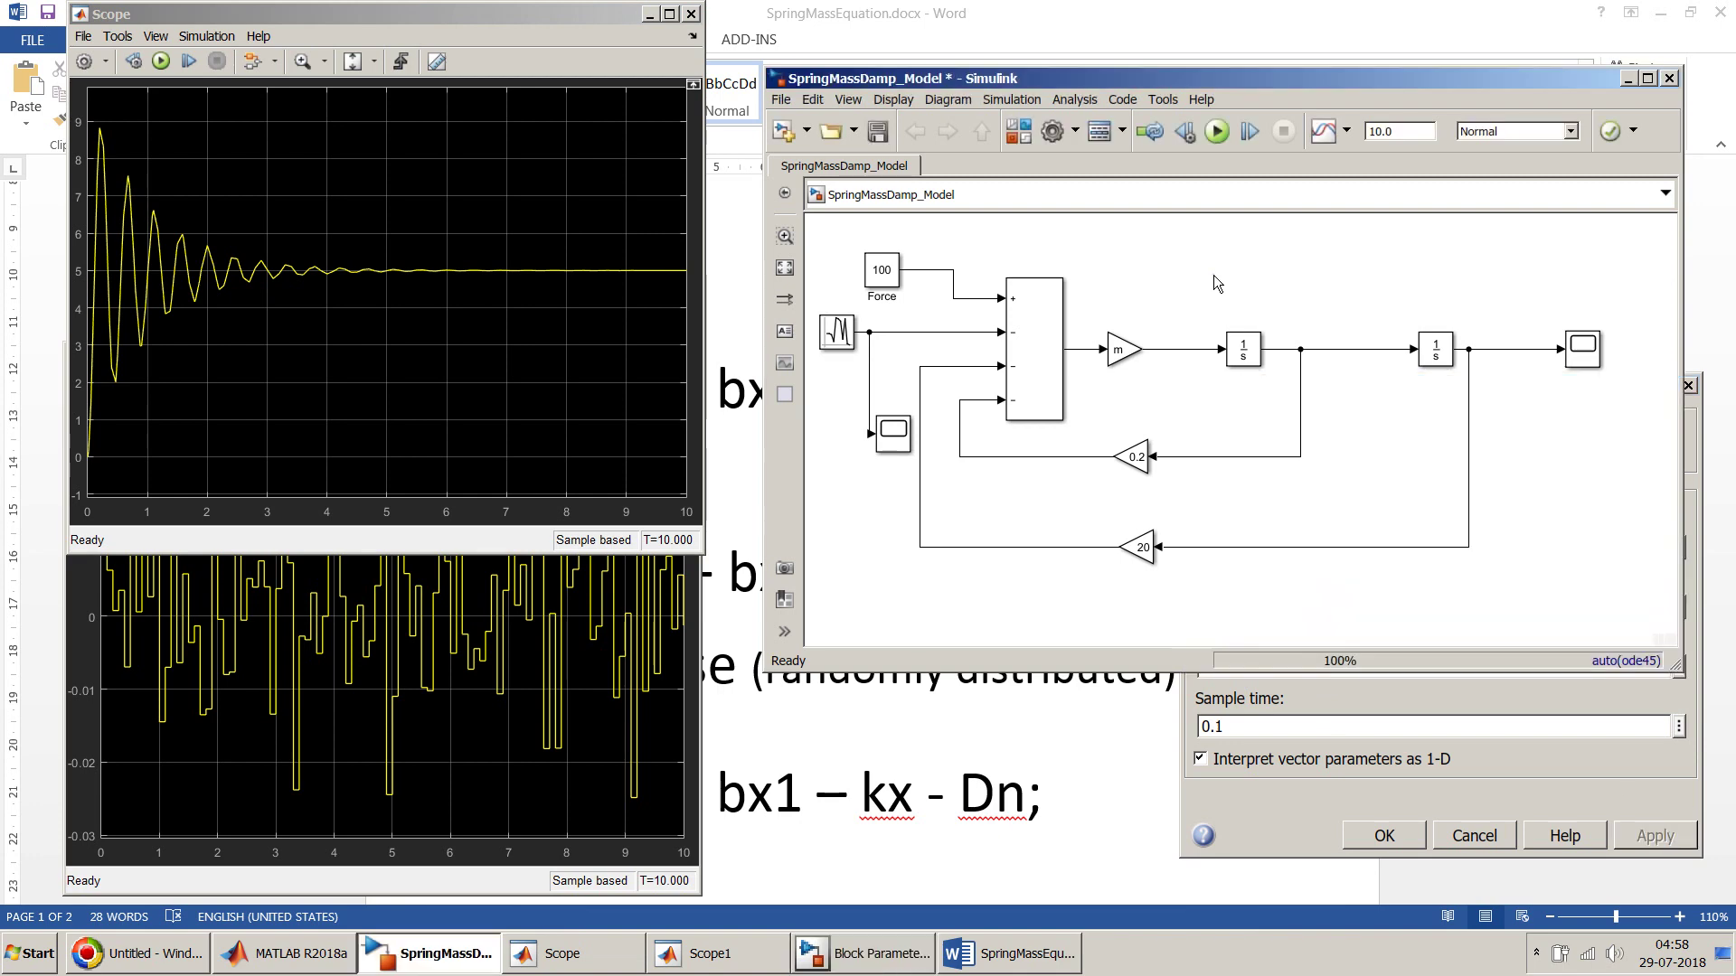
left_click(1217, 131)
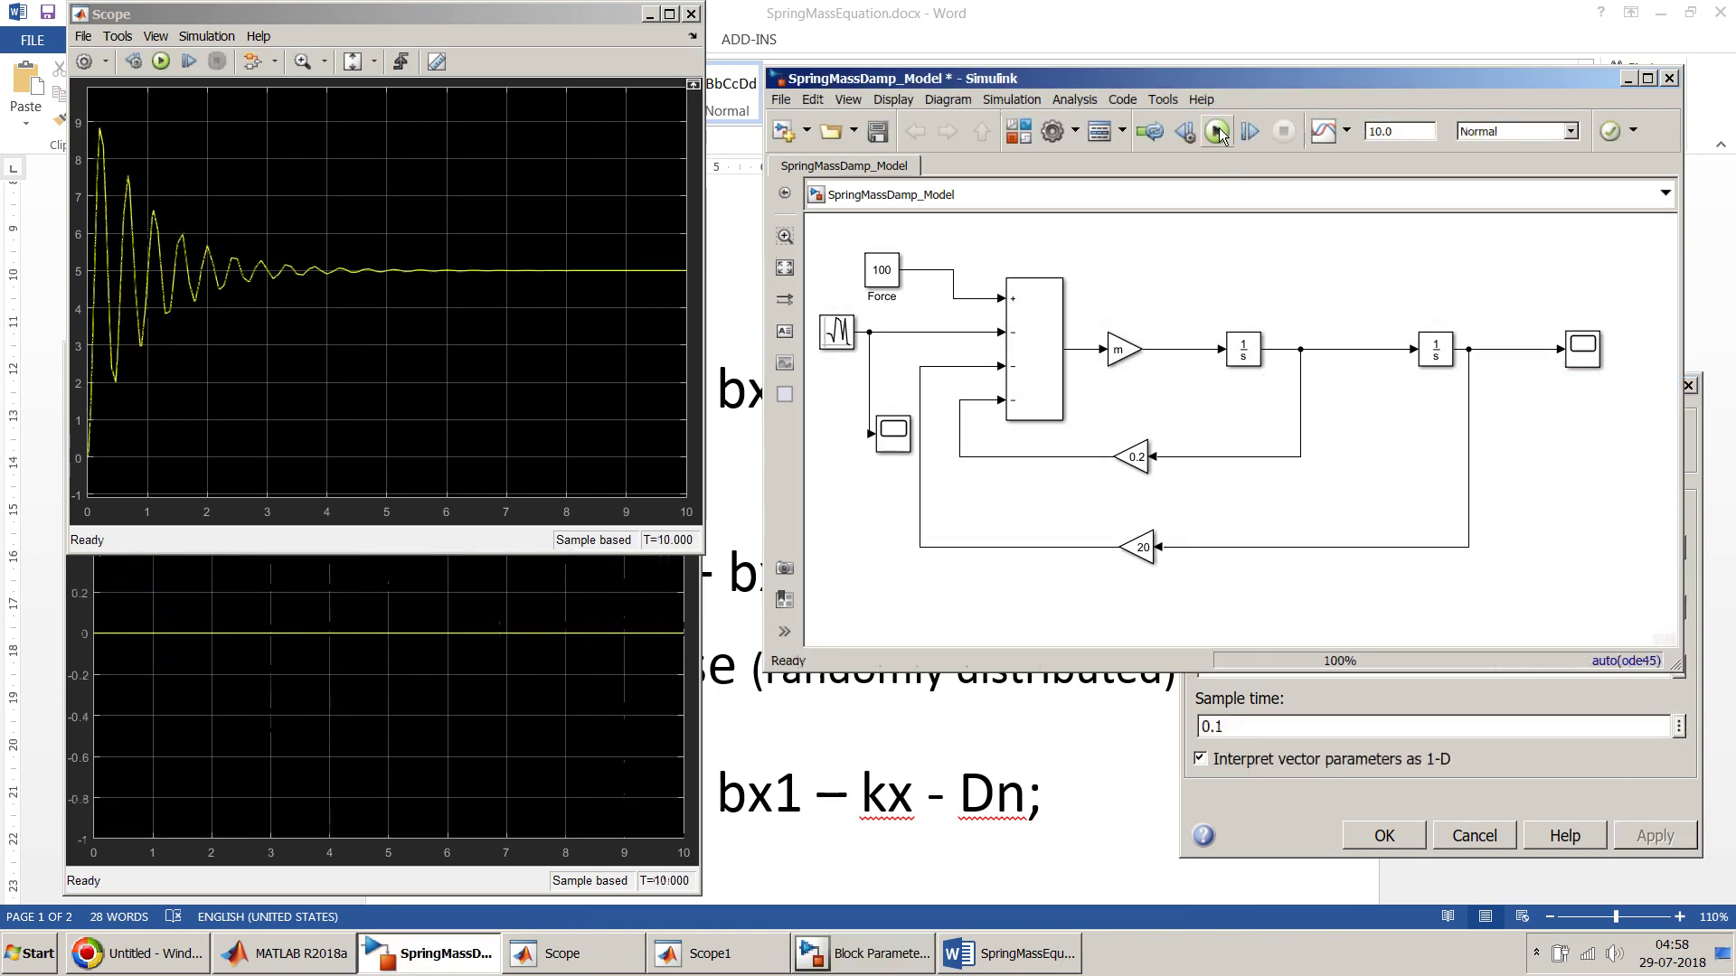
Restore the noise variance to 1, close the dialog with OK, and rerun
left_click(1282, 794)
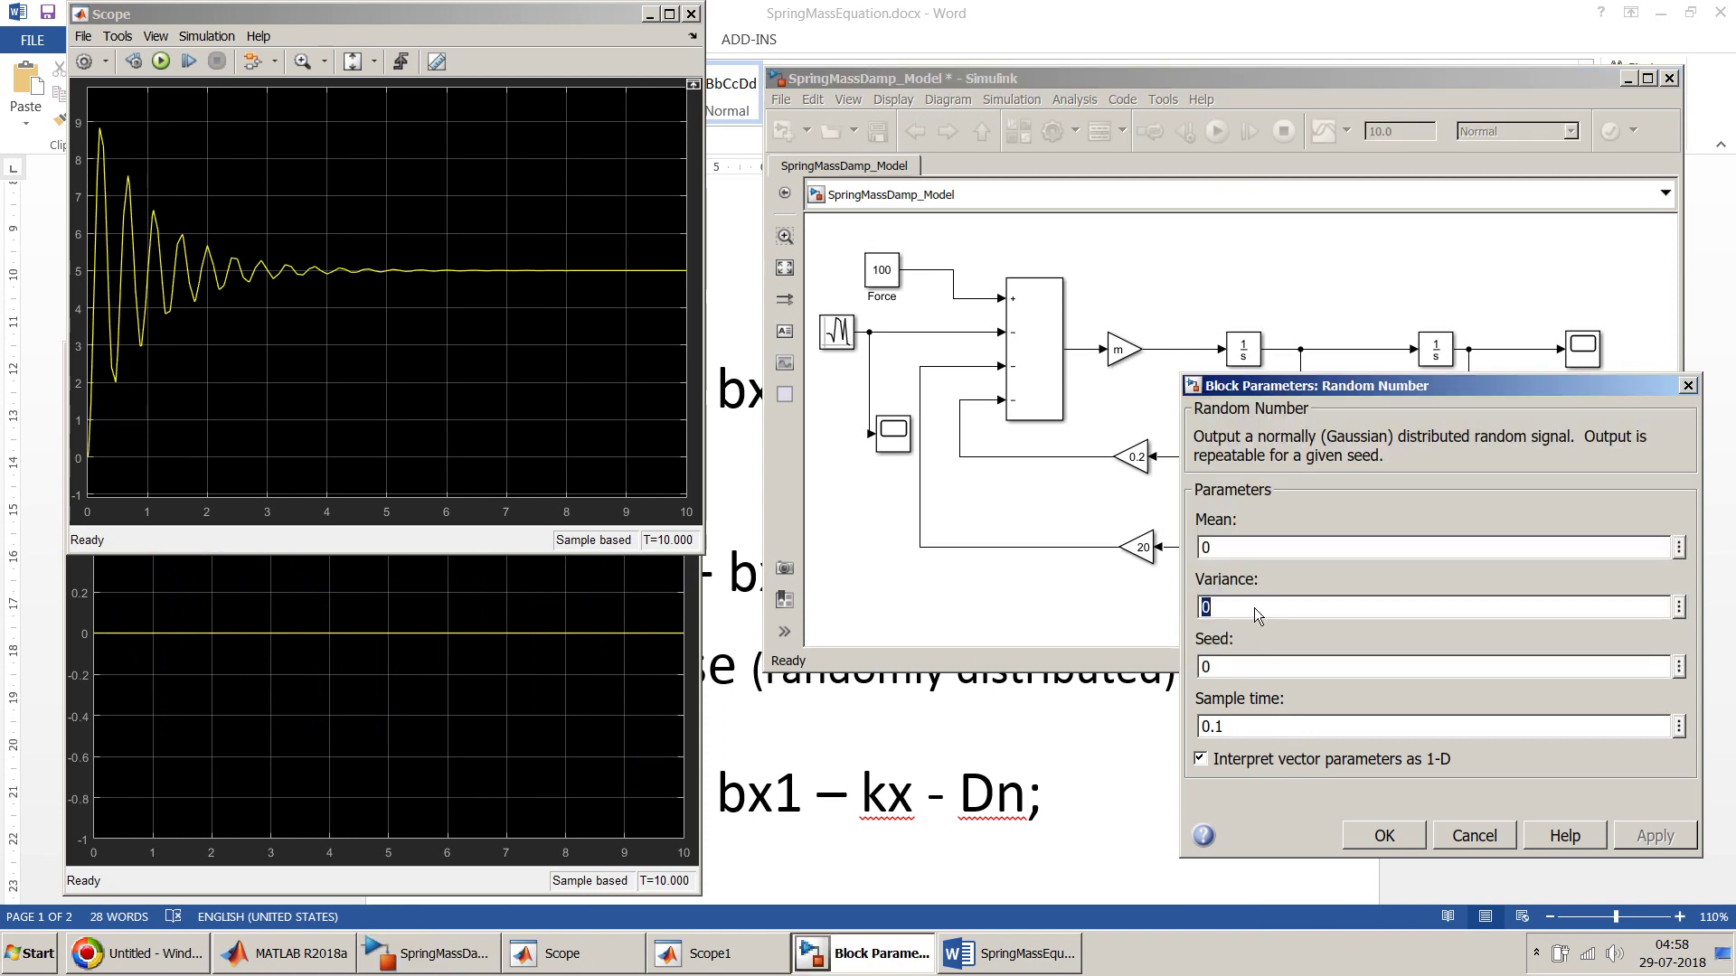
type("1")
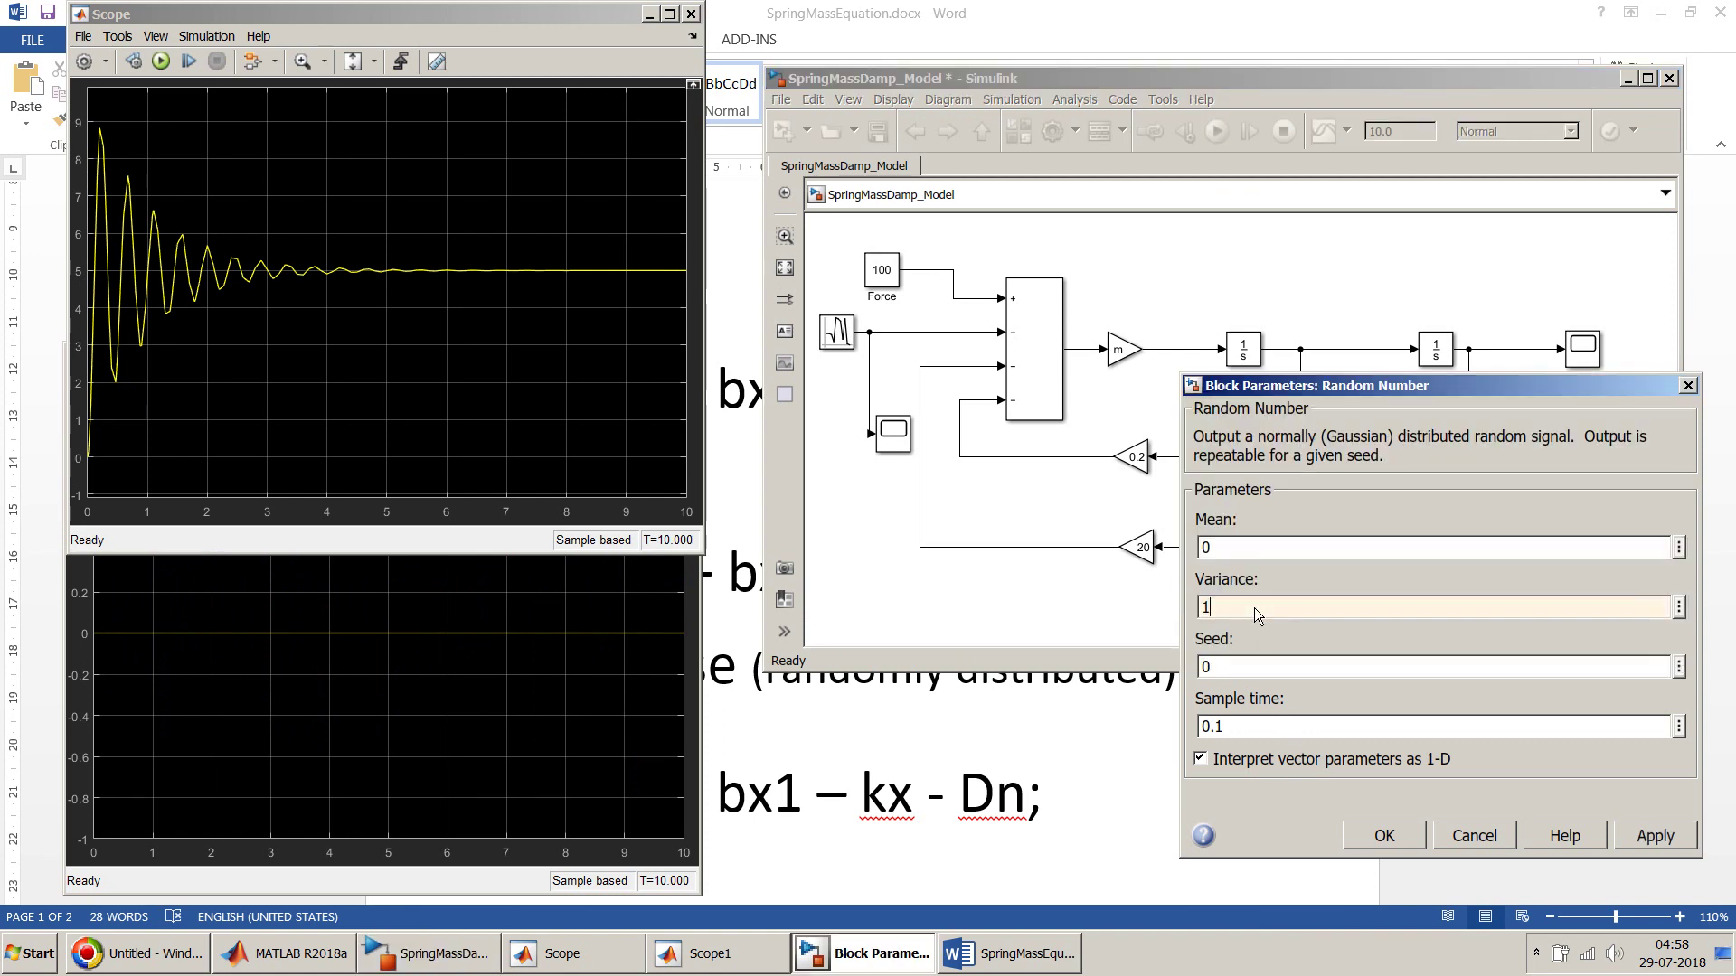
left_click(1633, 839)
left_click(1387, 844)
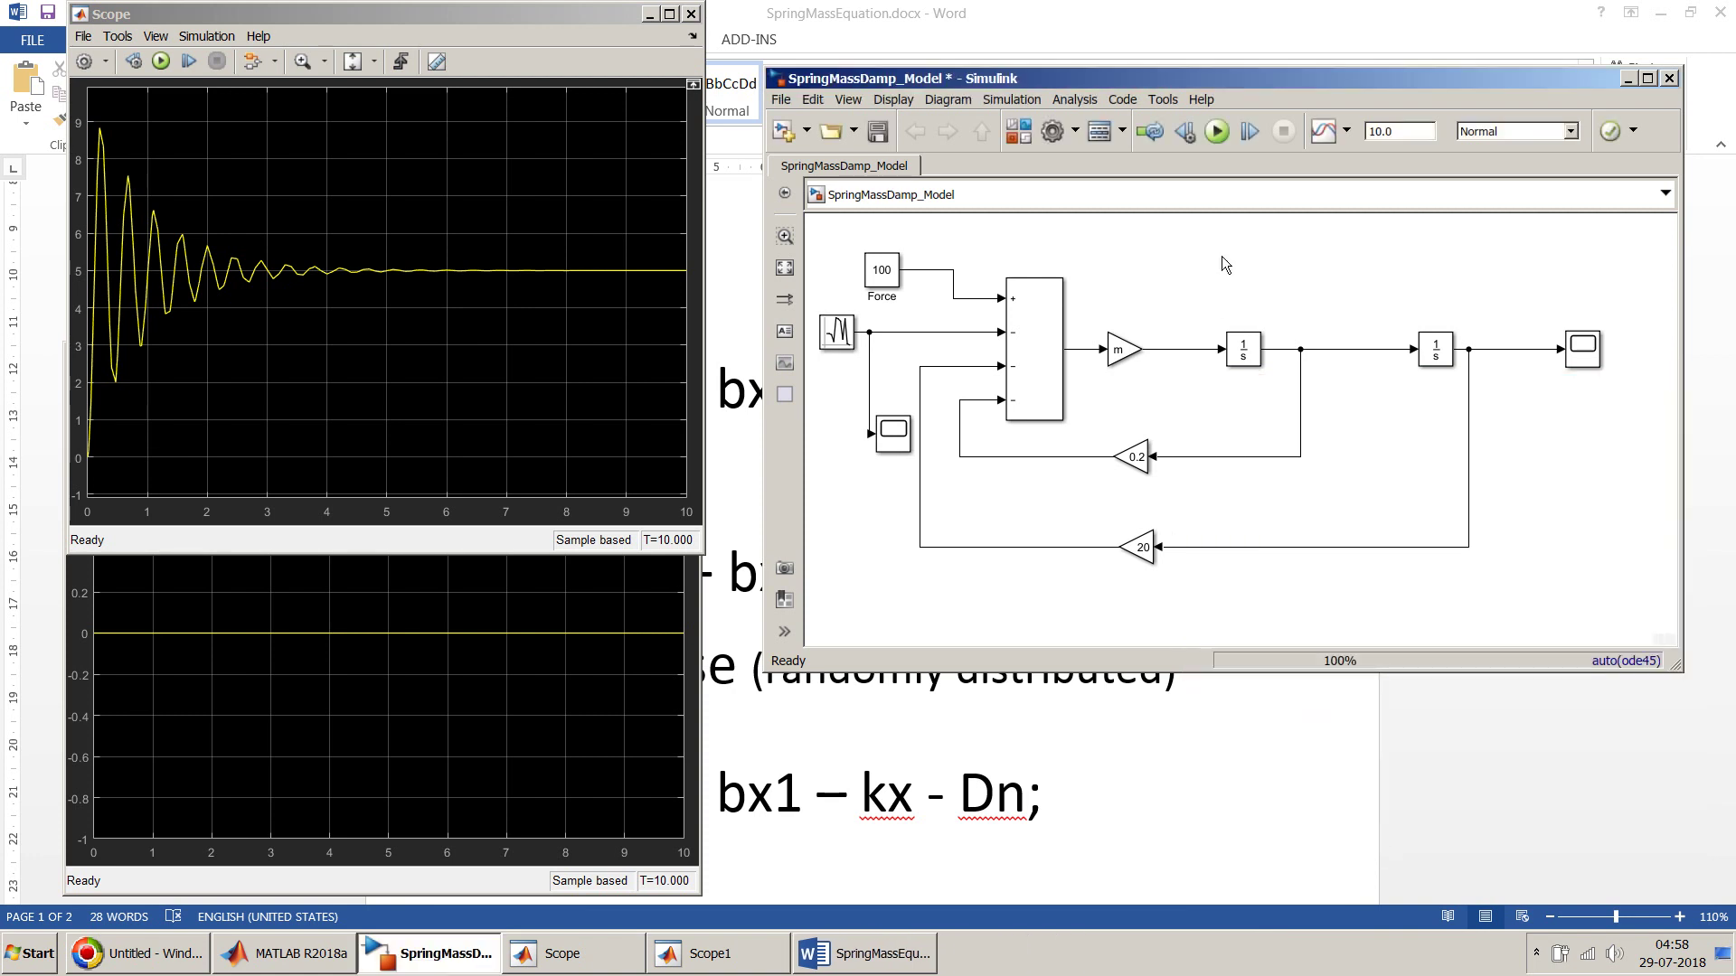
left_click(1215, 136)
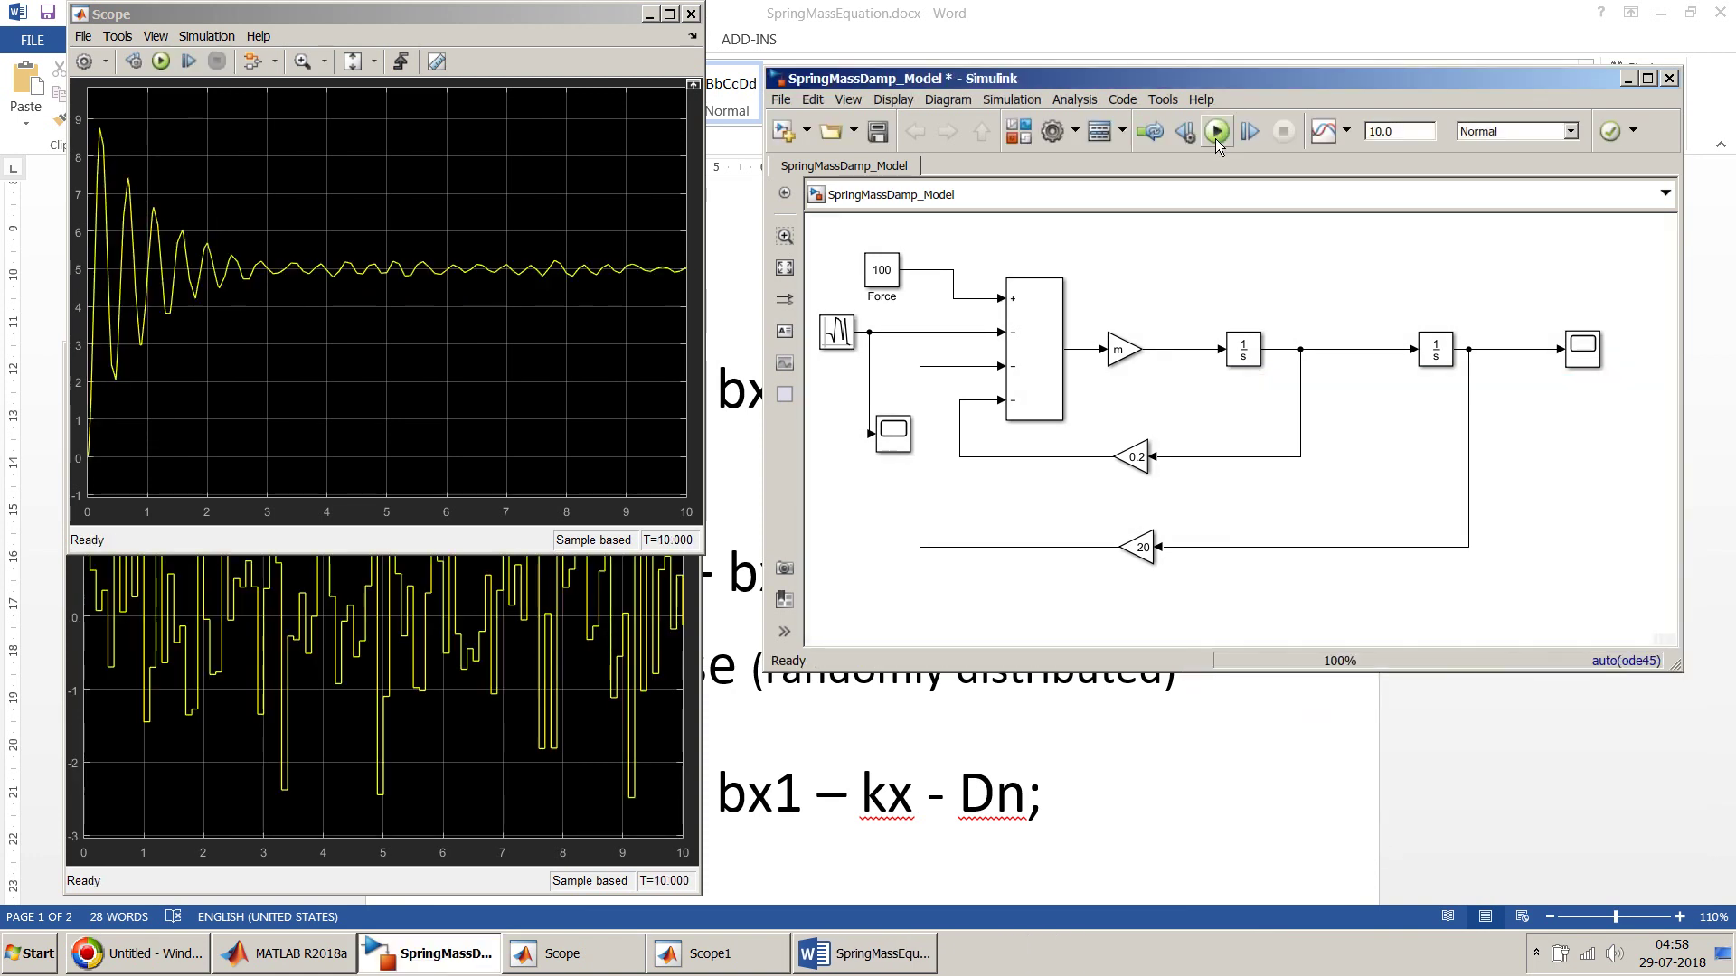
Set the m Gain block to 10, save the model, and run the simulation
double_click(1124, 349)
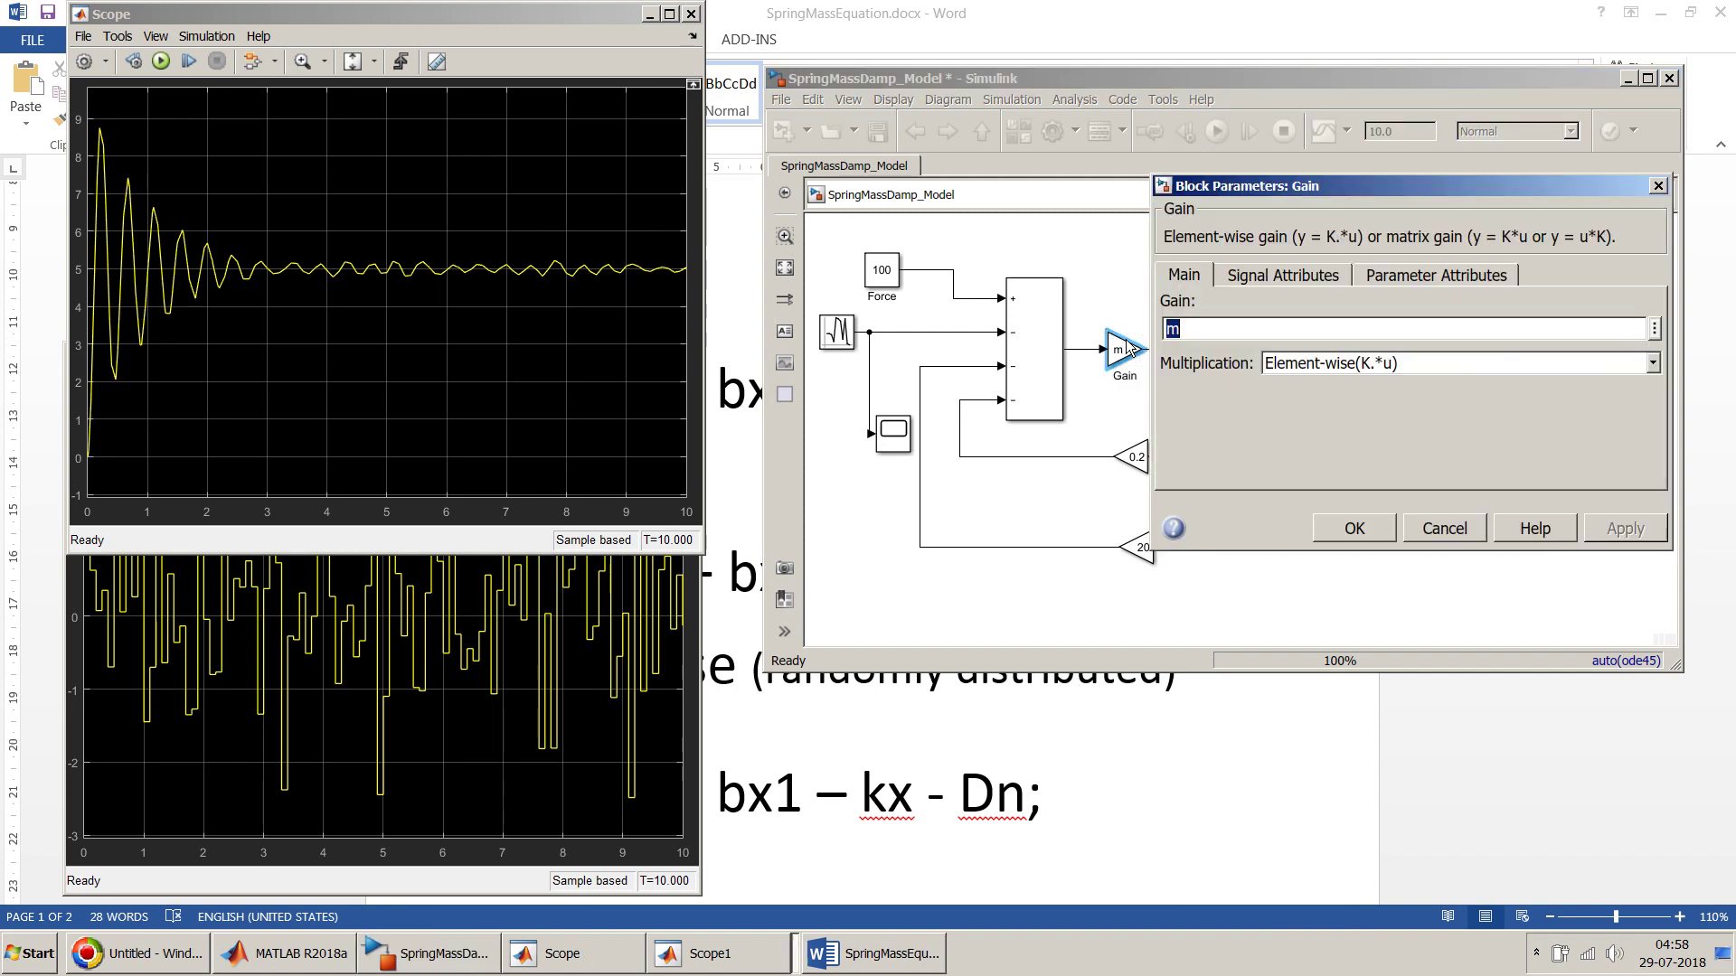
type("10")
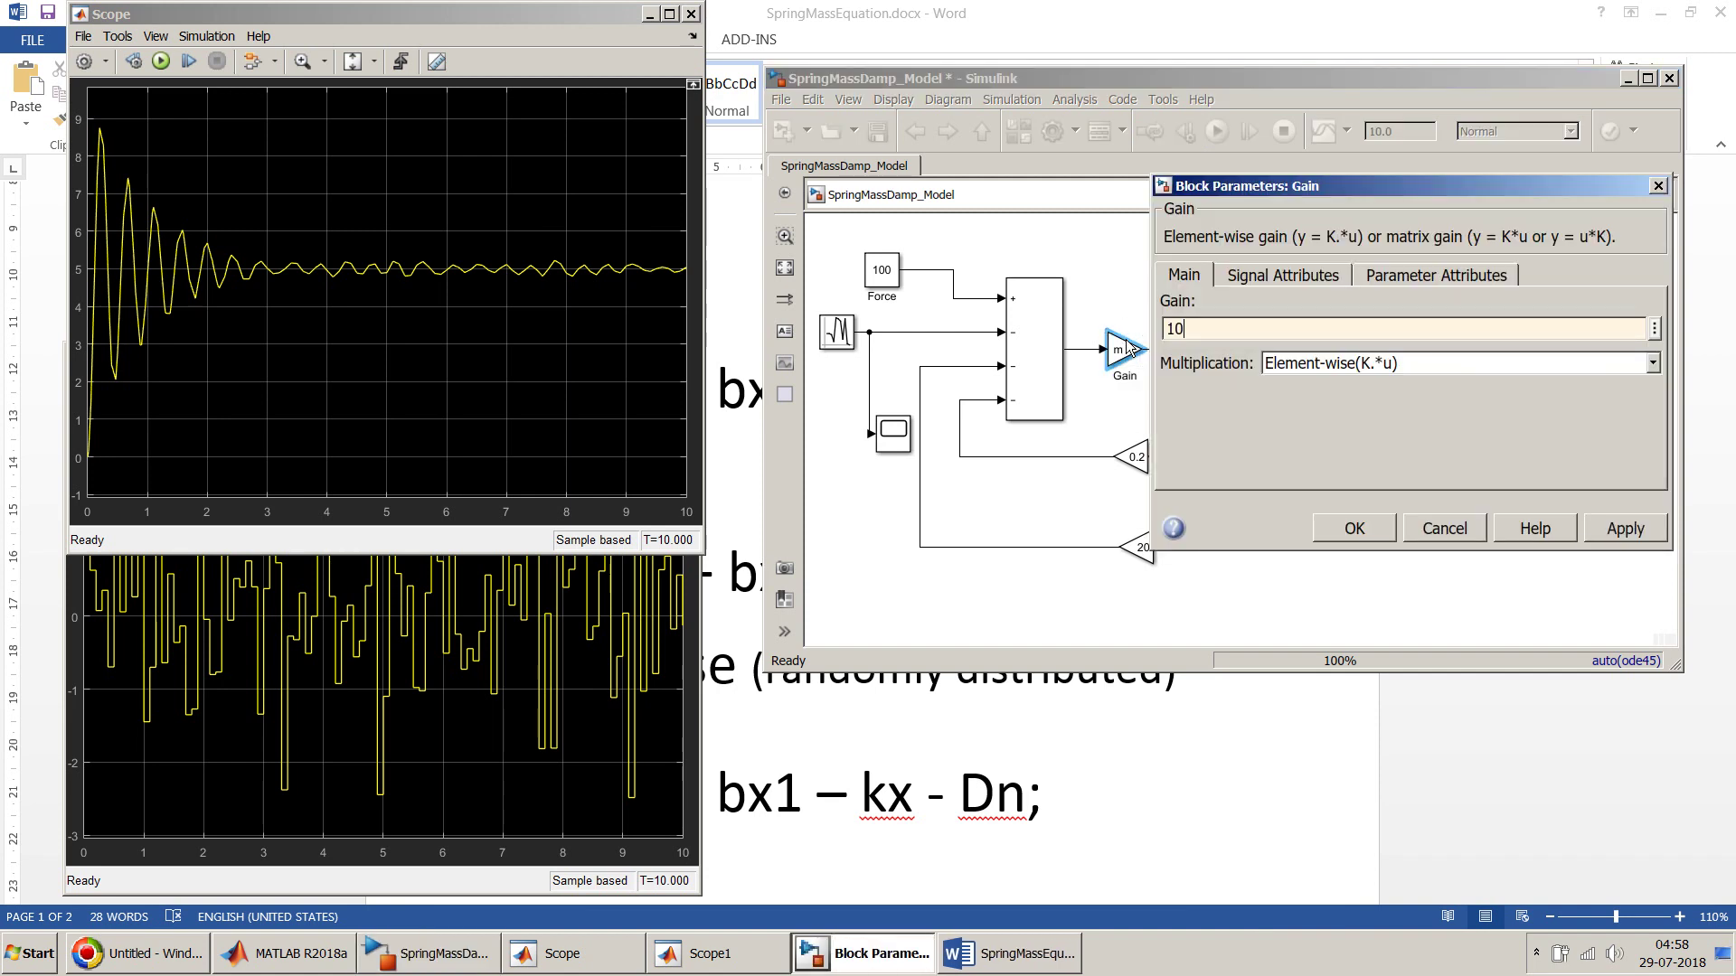
left_click(1376, 530)
left_click(877, 131)
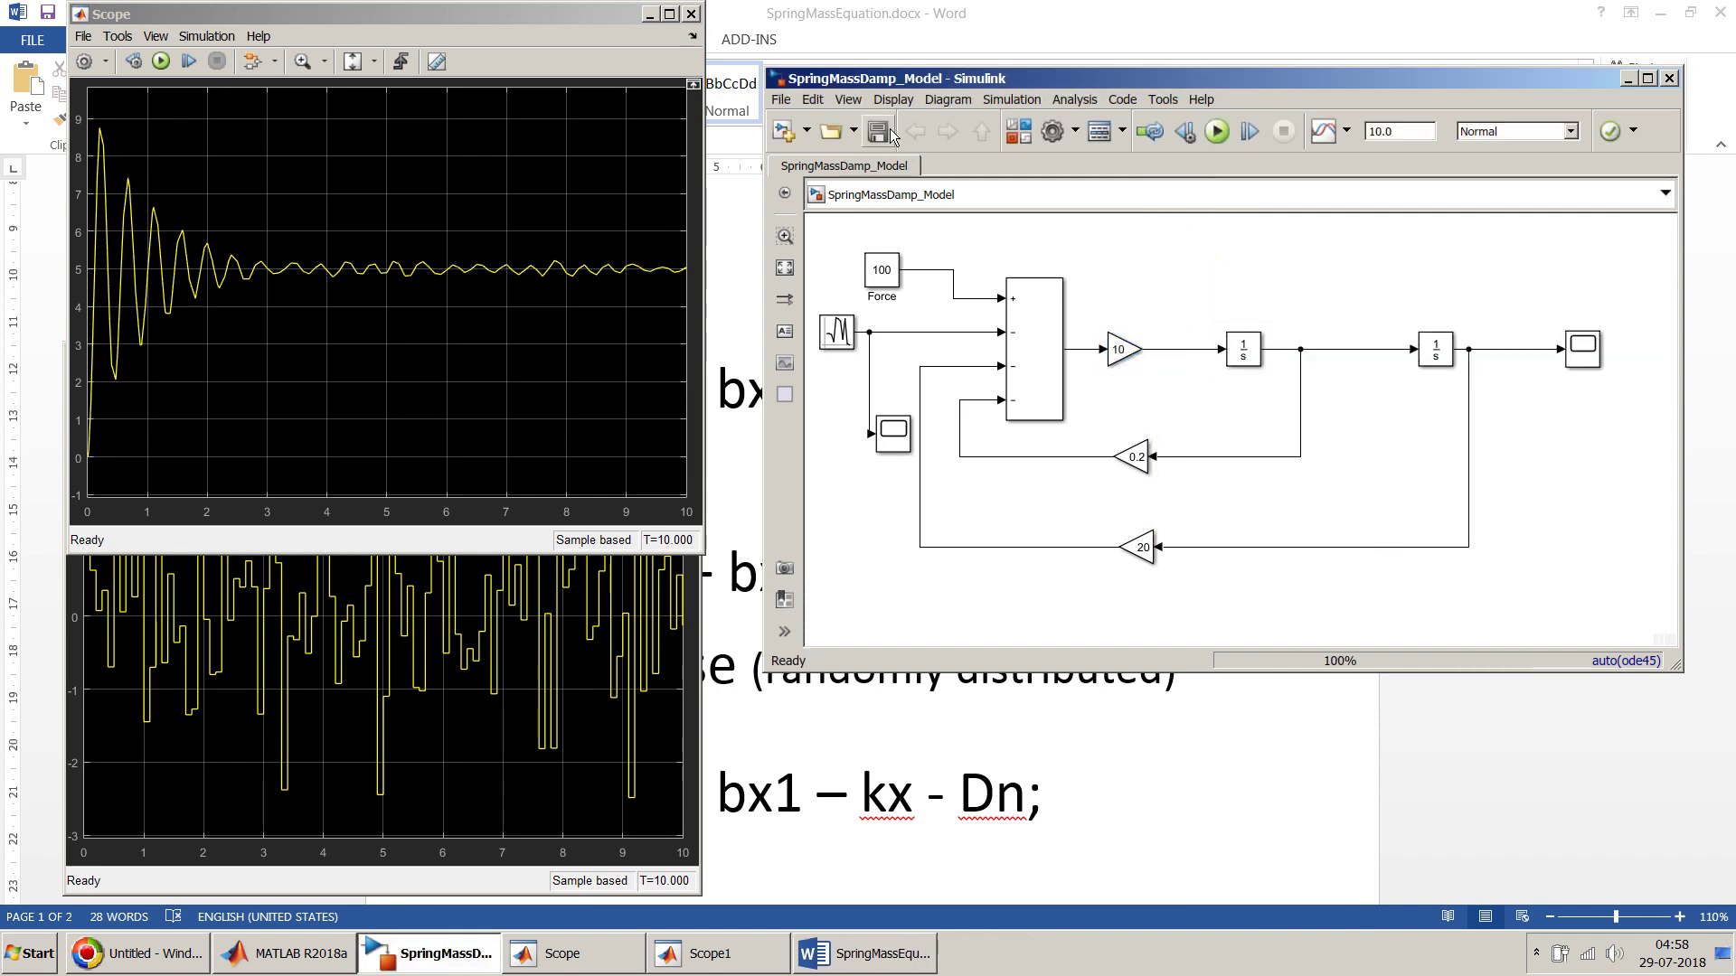
left_click(1215, 134)
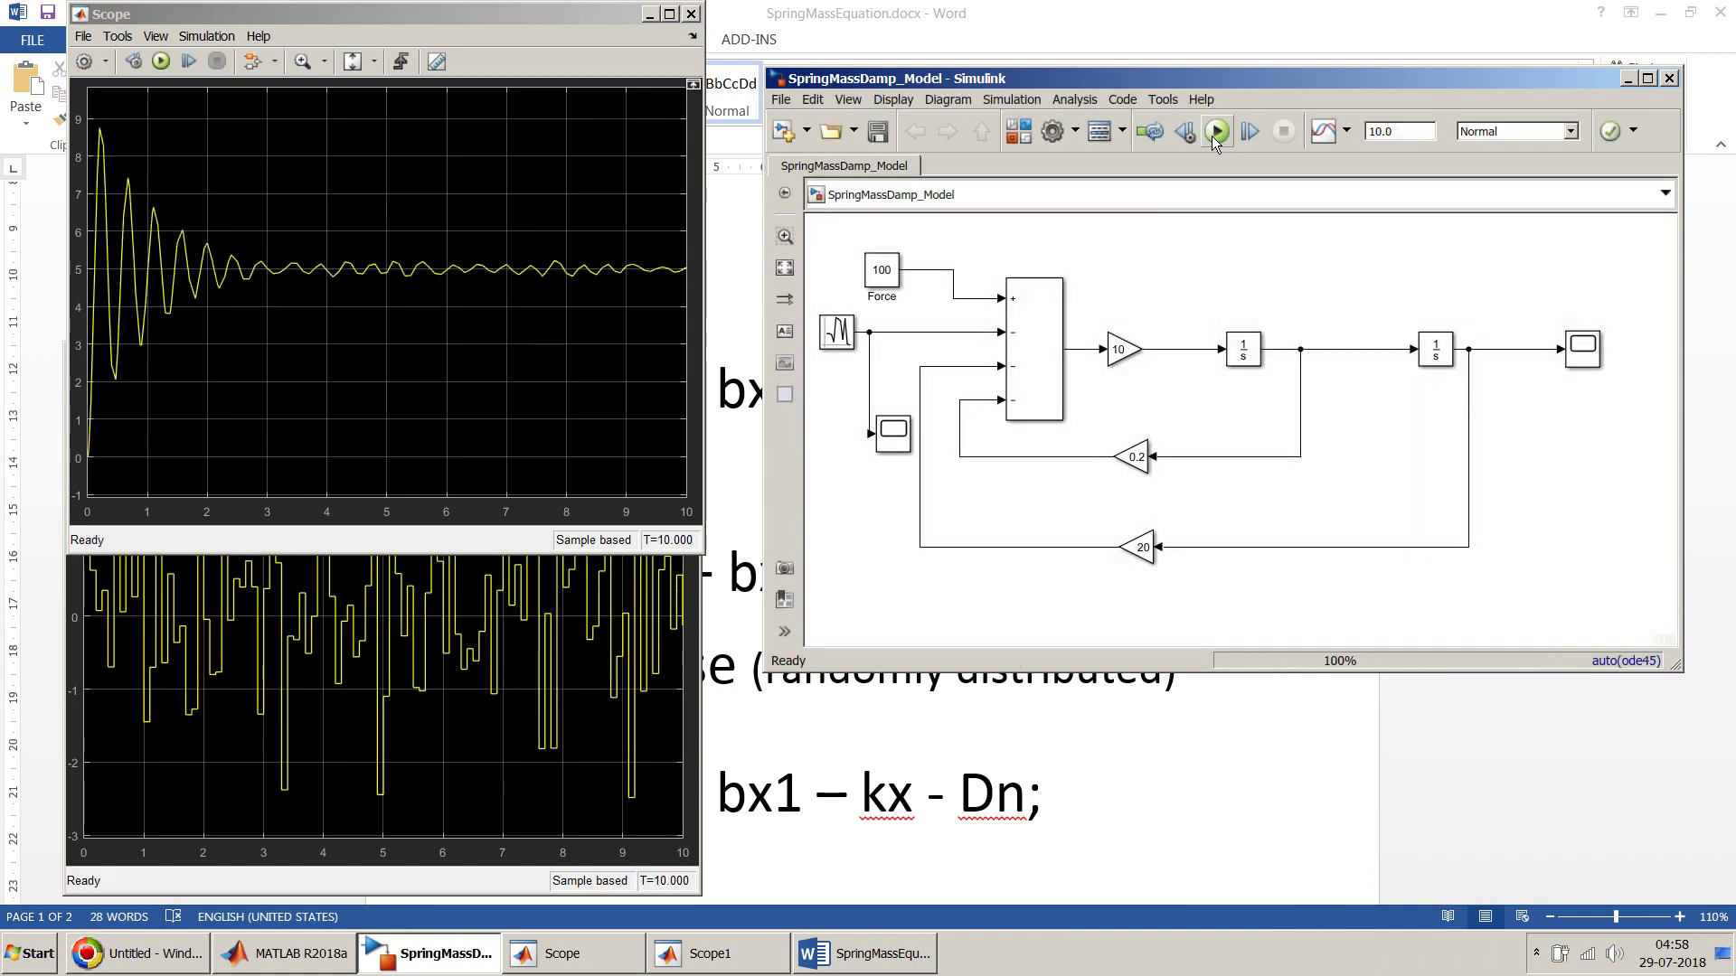